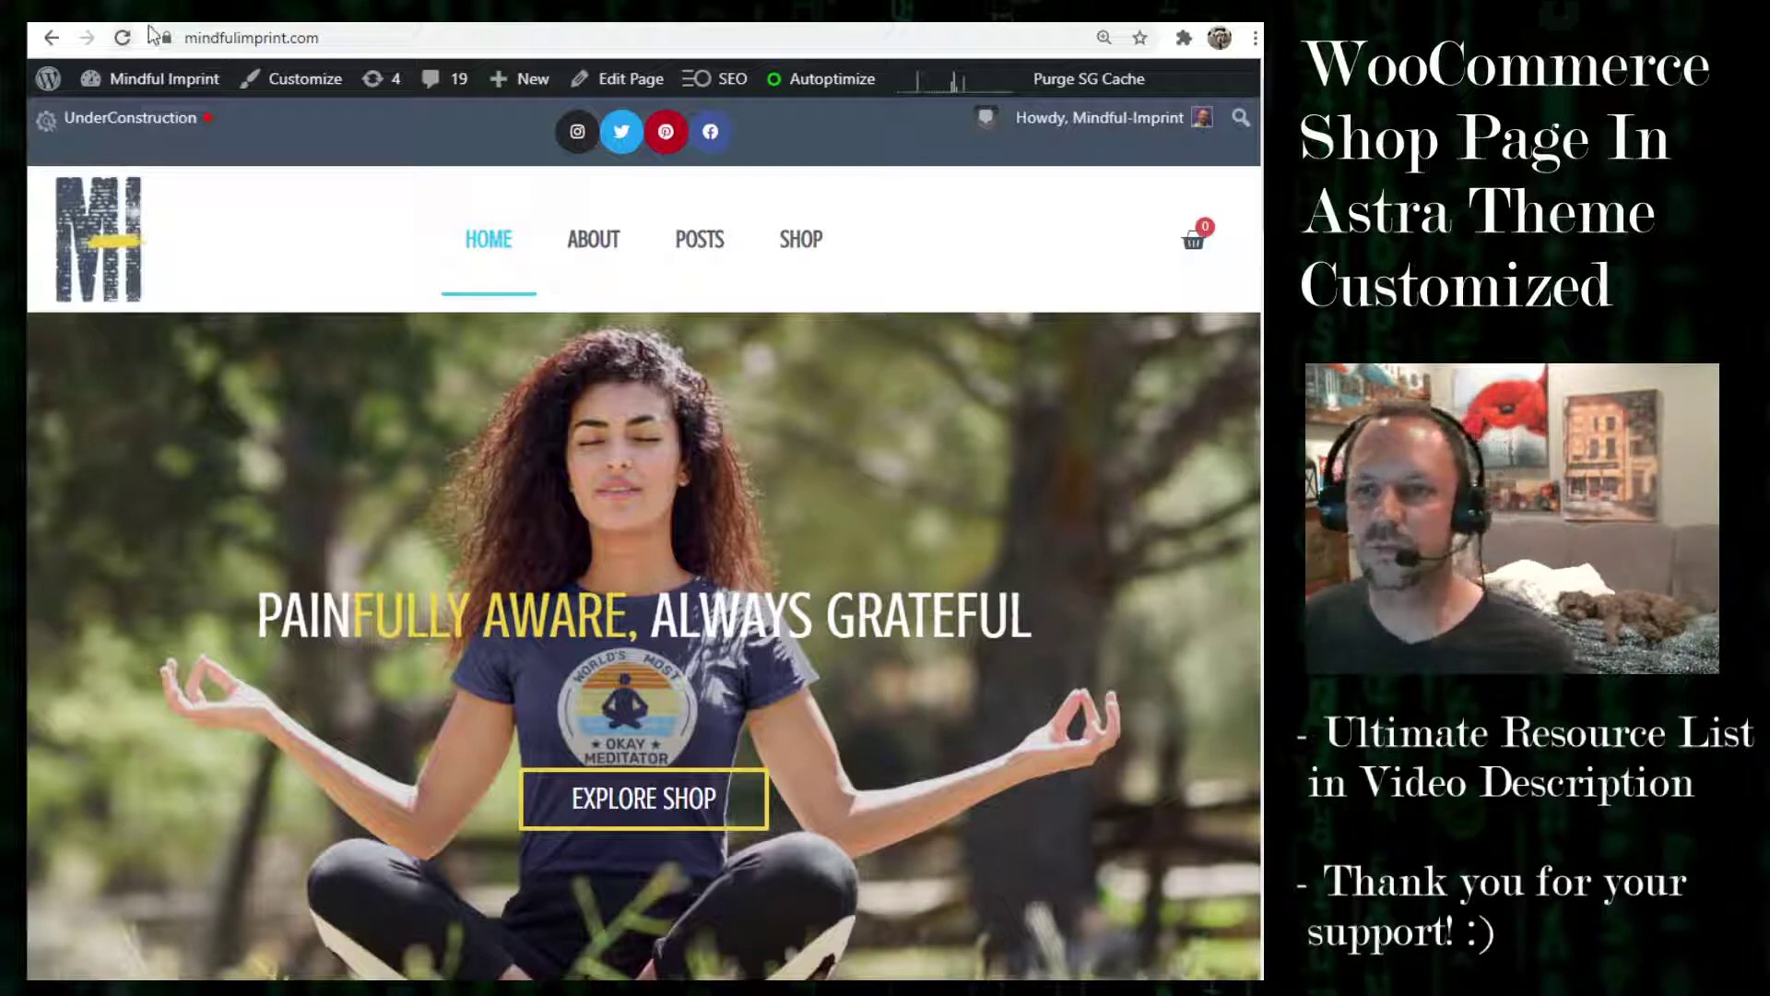
Go to the site's page administration and create a new page titled TestShop.
scroll(827, 421, down, 3)
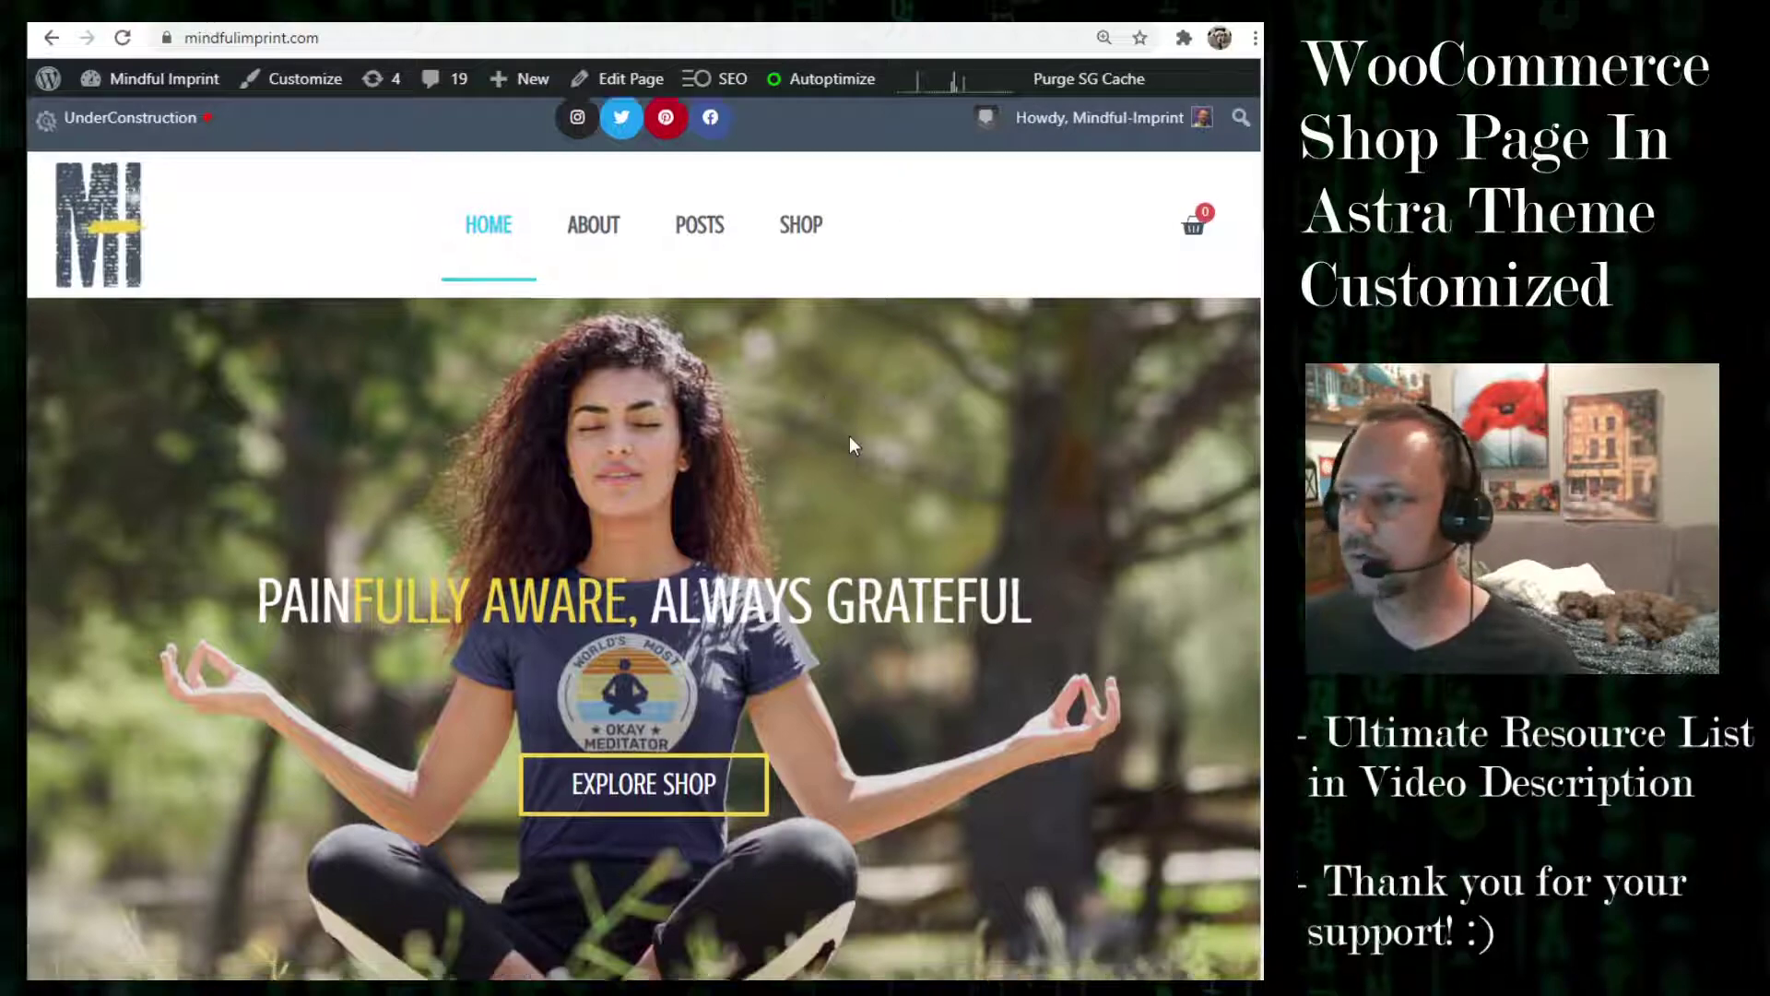
scroll(643, 535, up, 3)
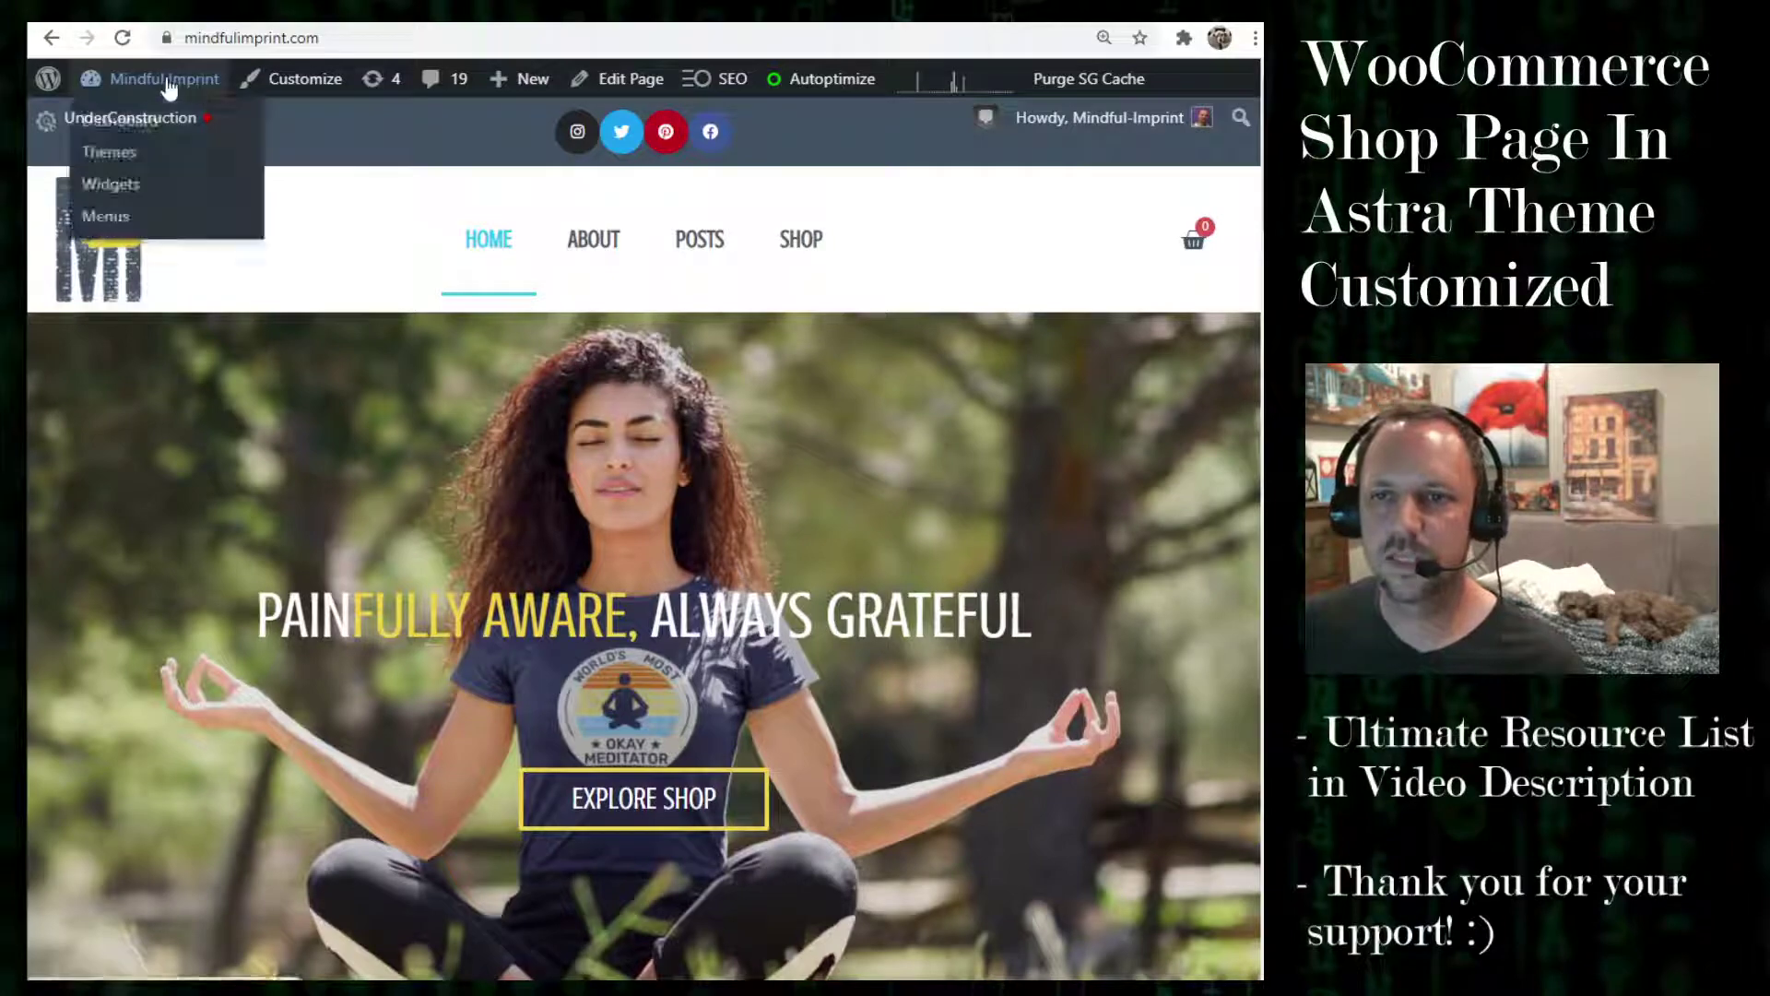
click(203, 90)
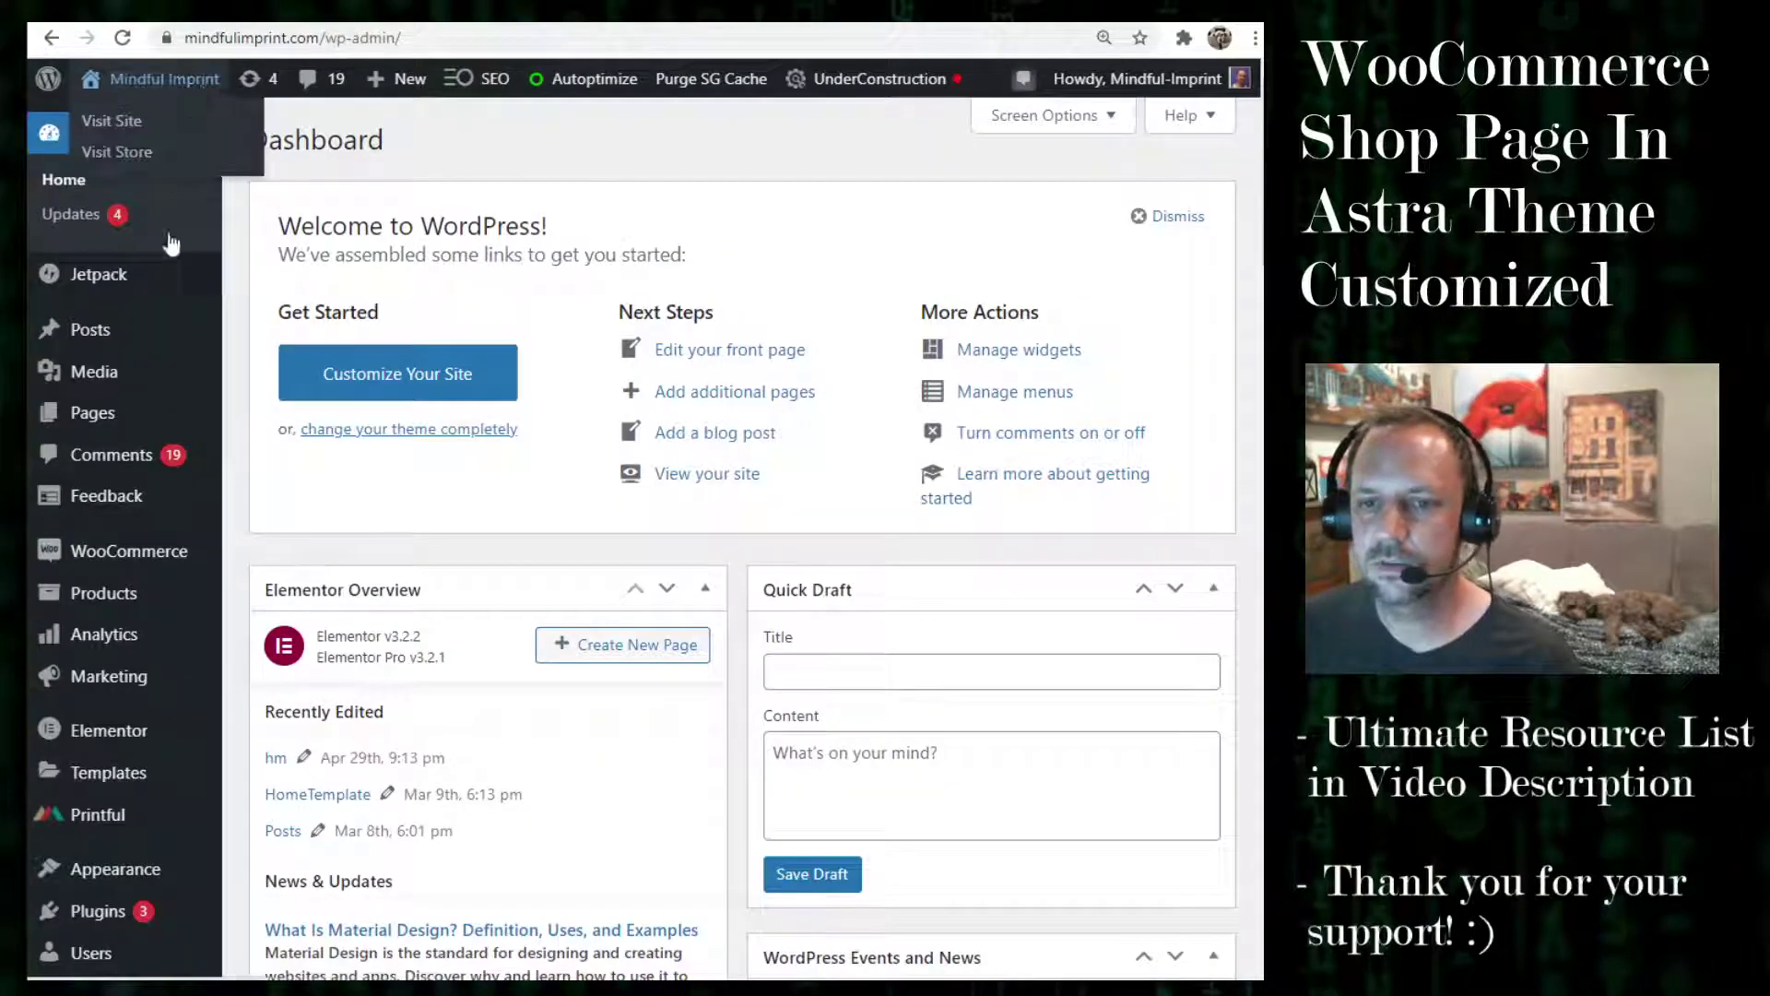
click(104, 421)
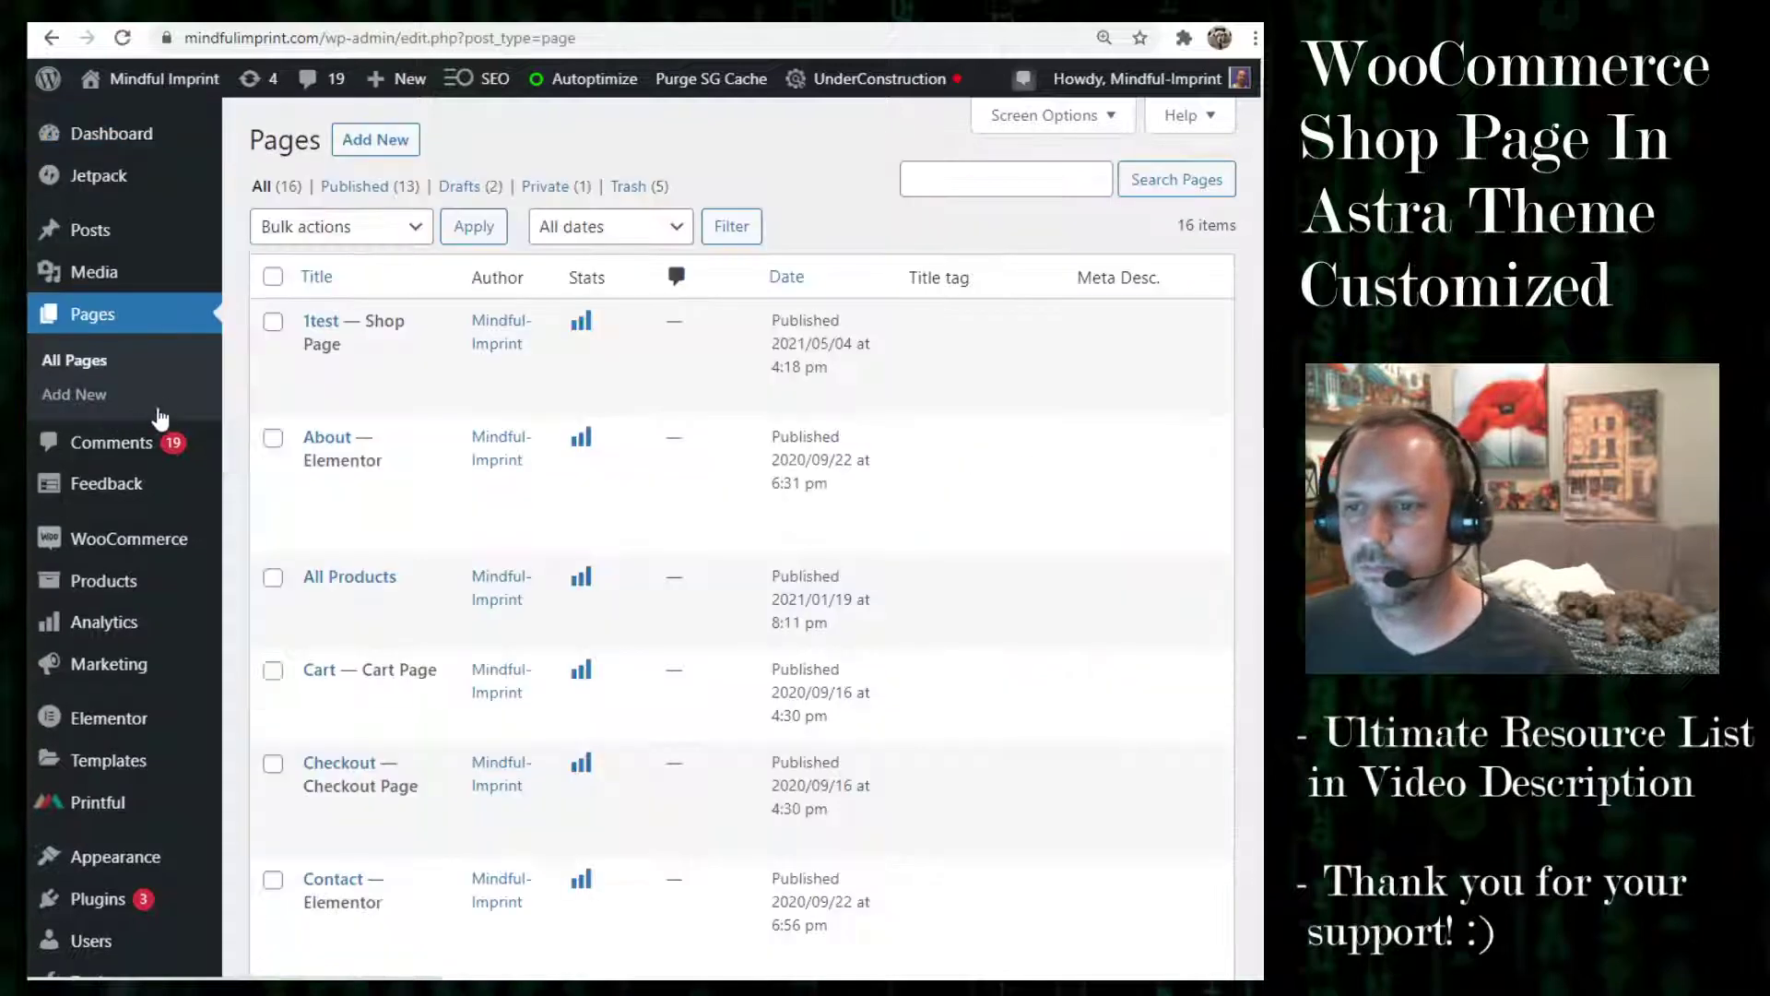
click(368, 146)
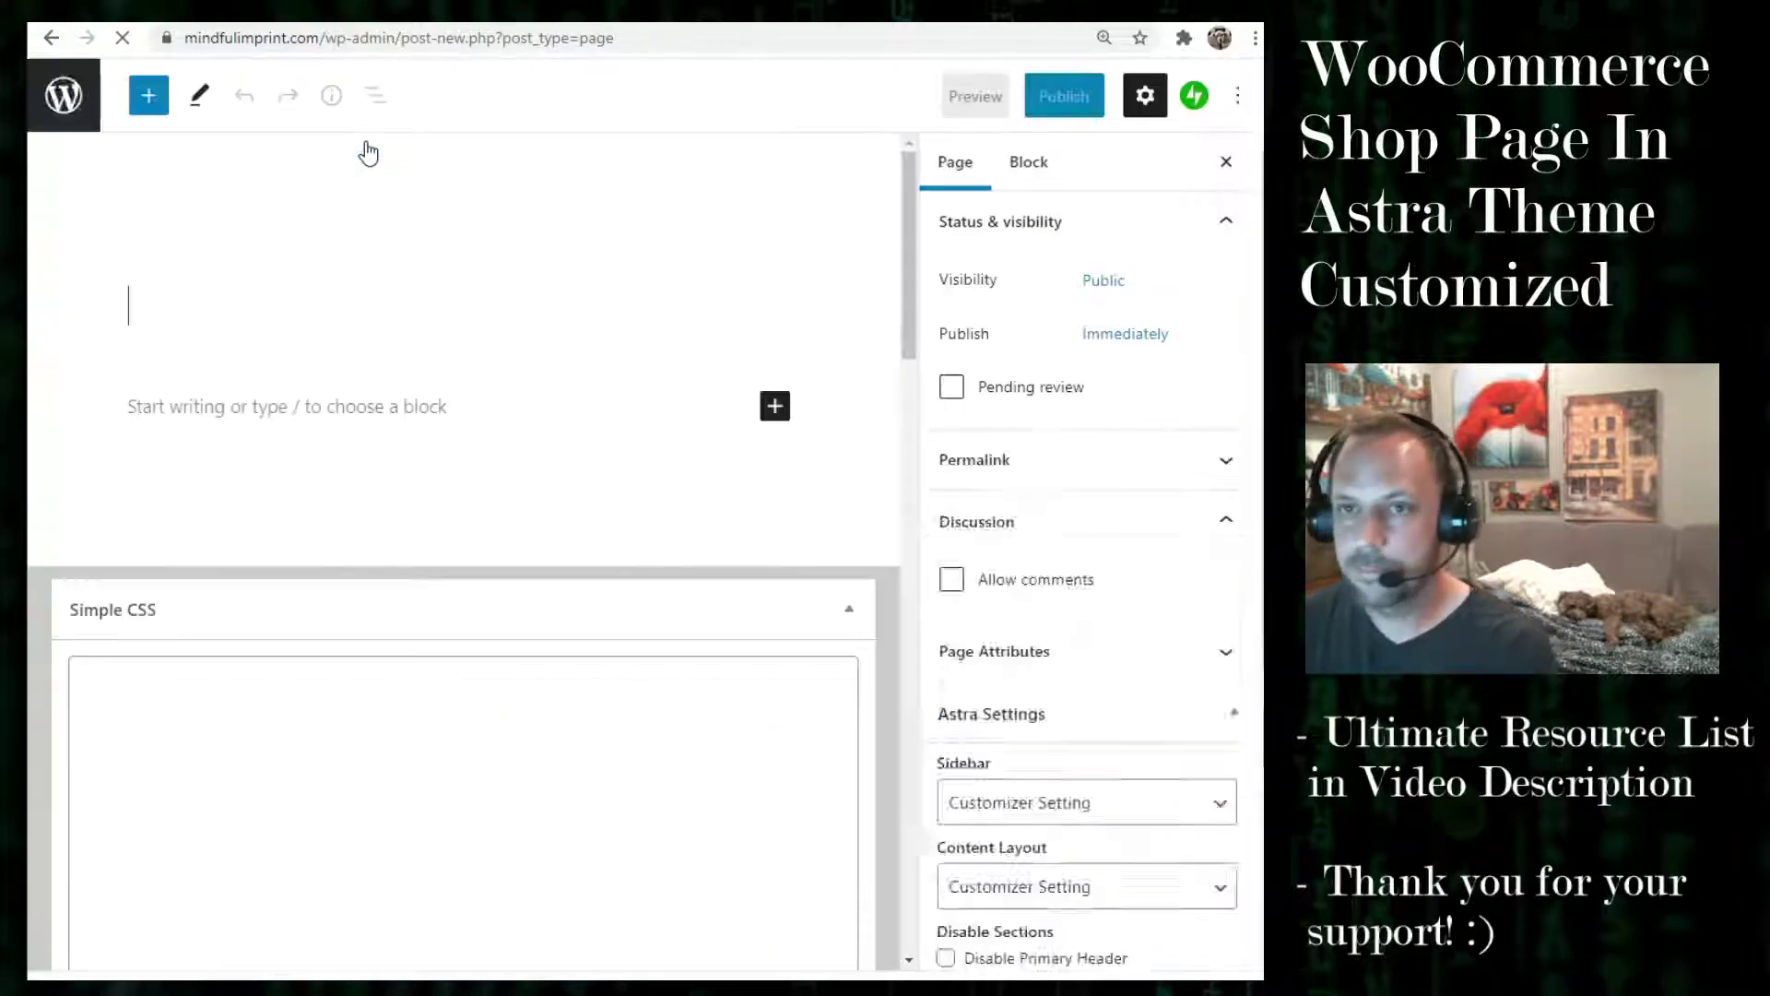
text(TES)
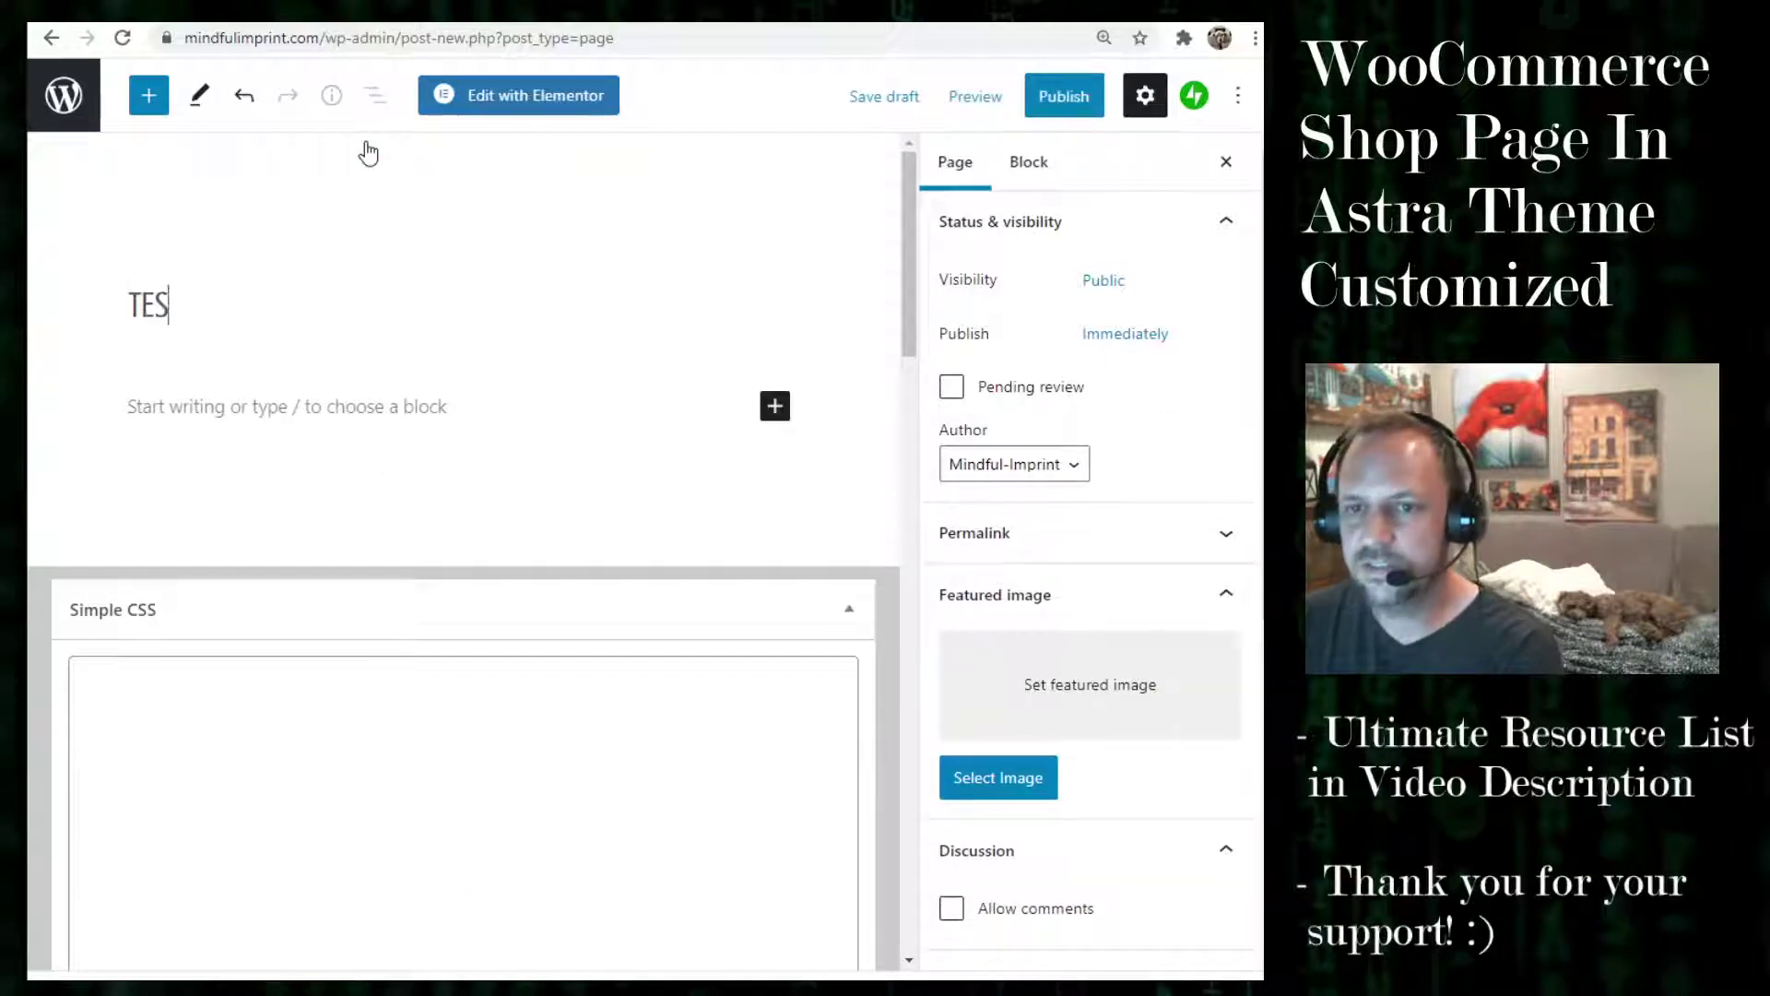
text(TSHOP)
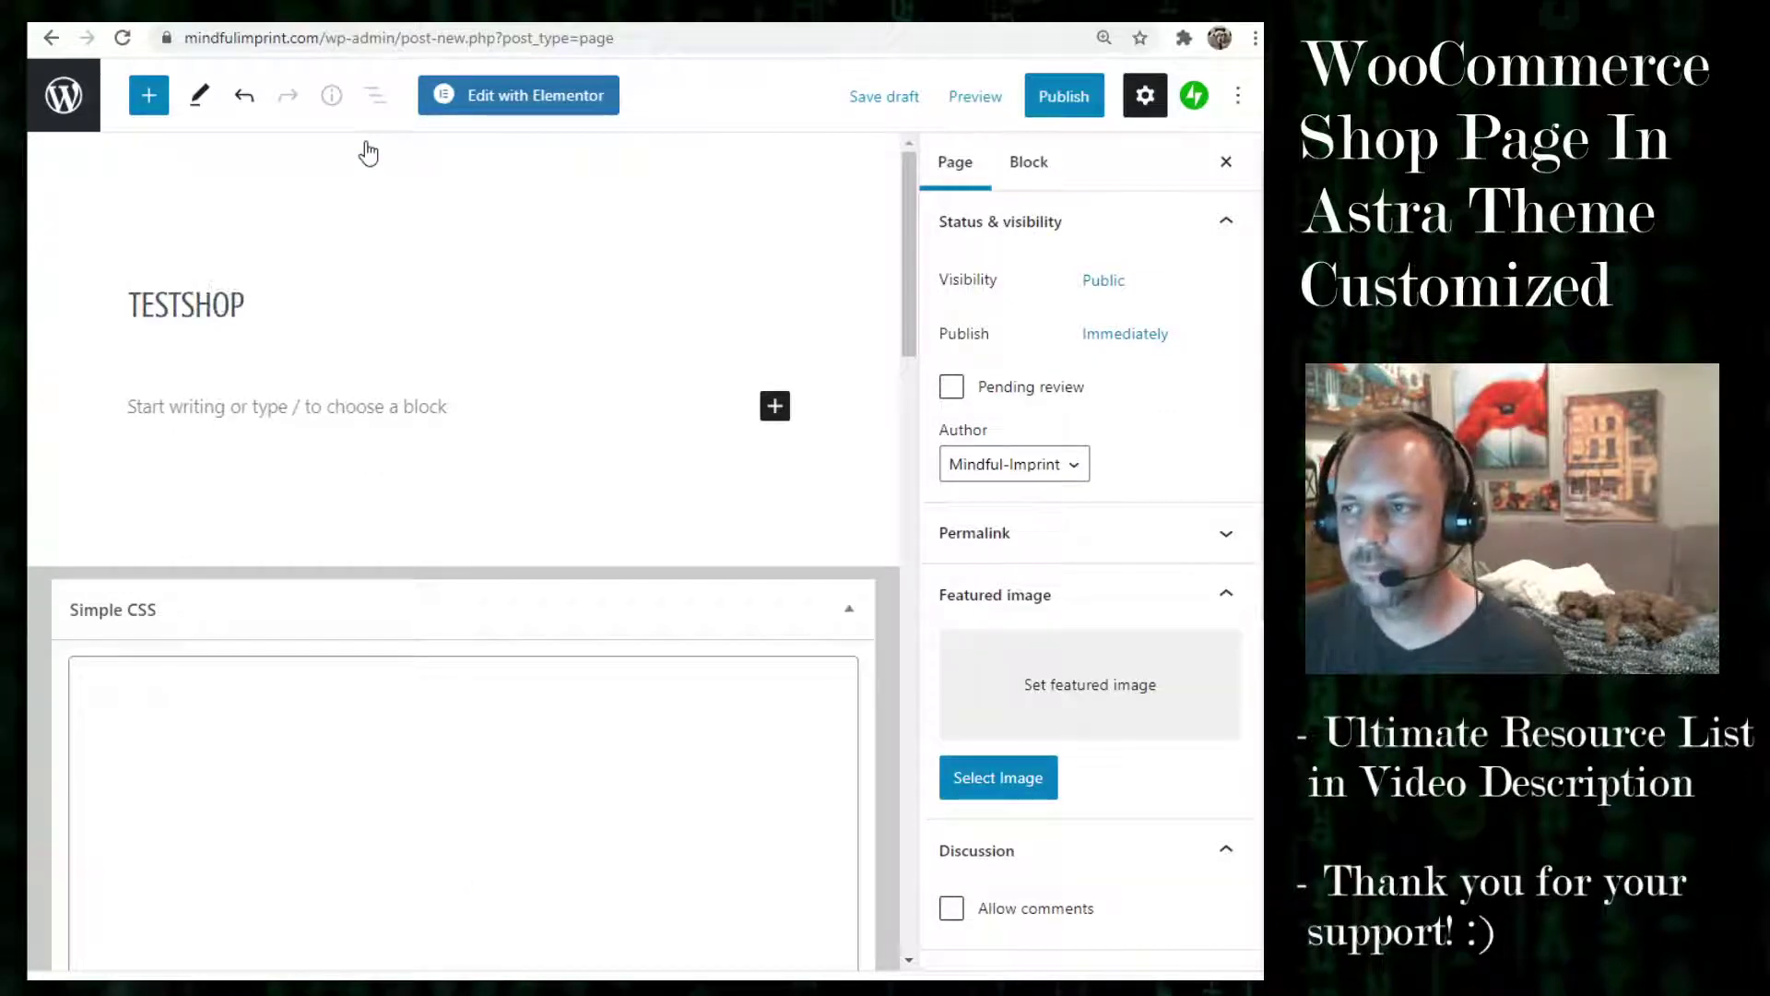
Review the Sidebar and Content Layout choices in the new page's Astra settings.
scroll(1148, 362, down, 3)
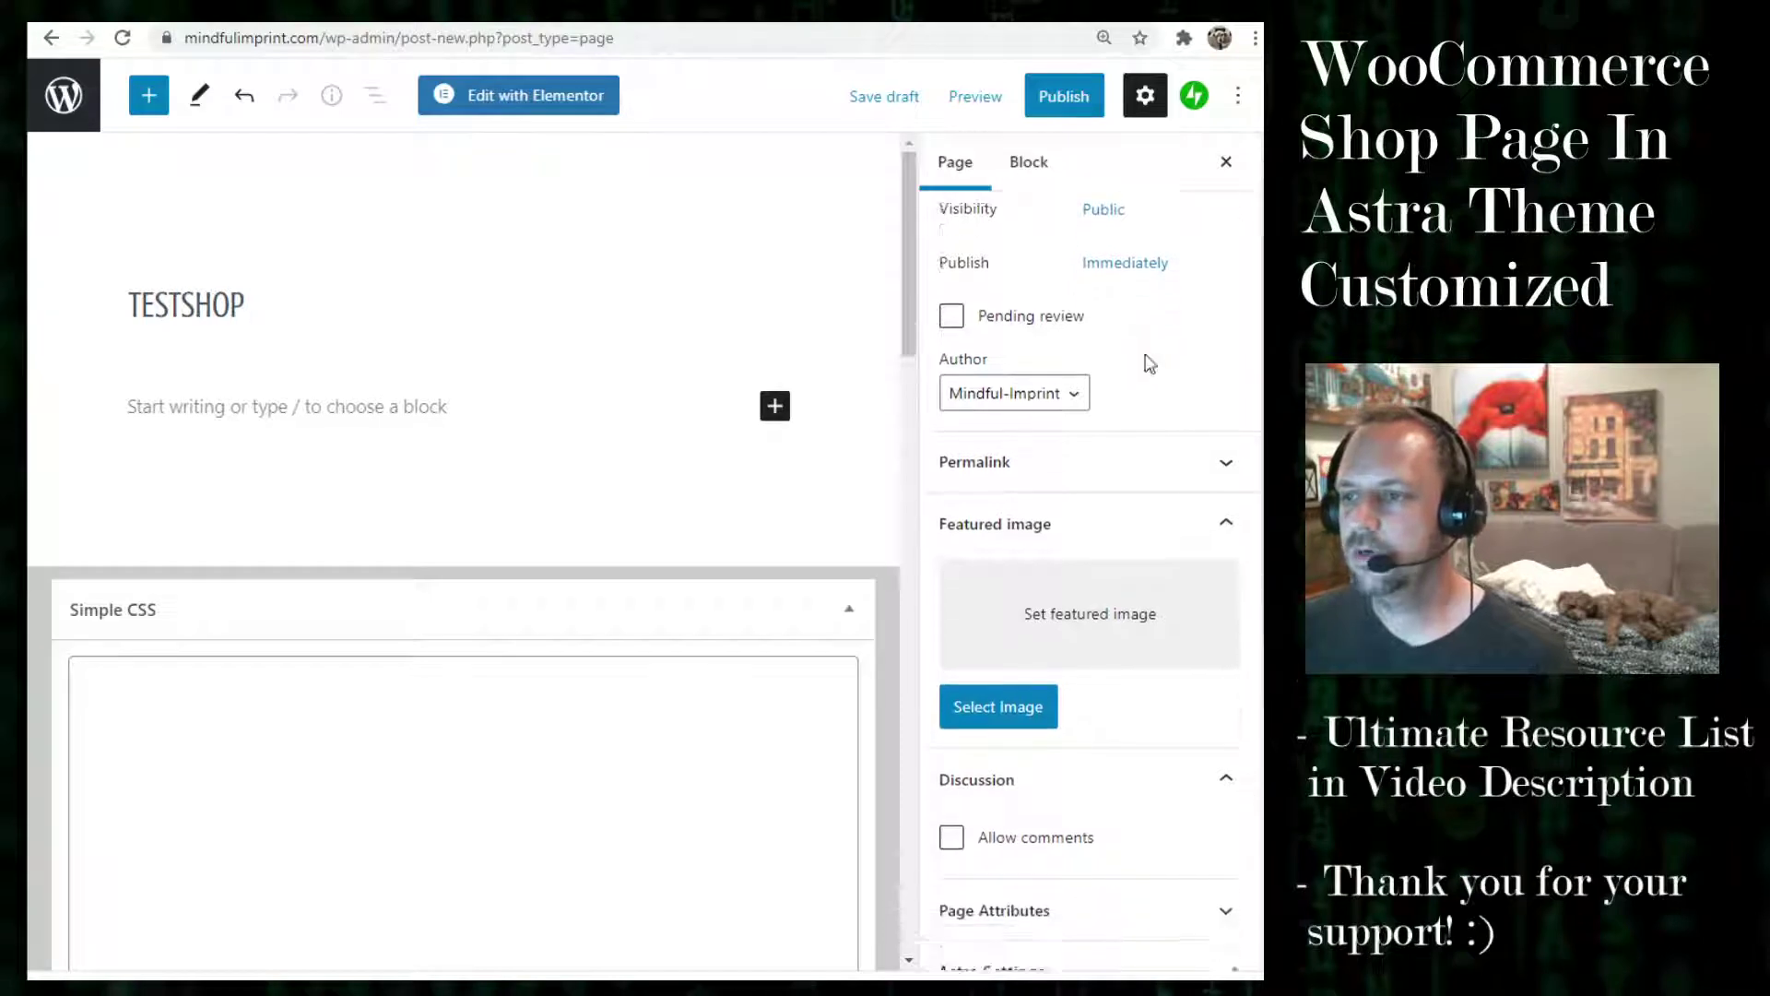
scroll(1148, 361, down, 3)
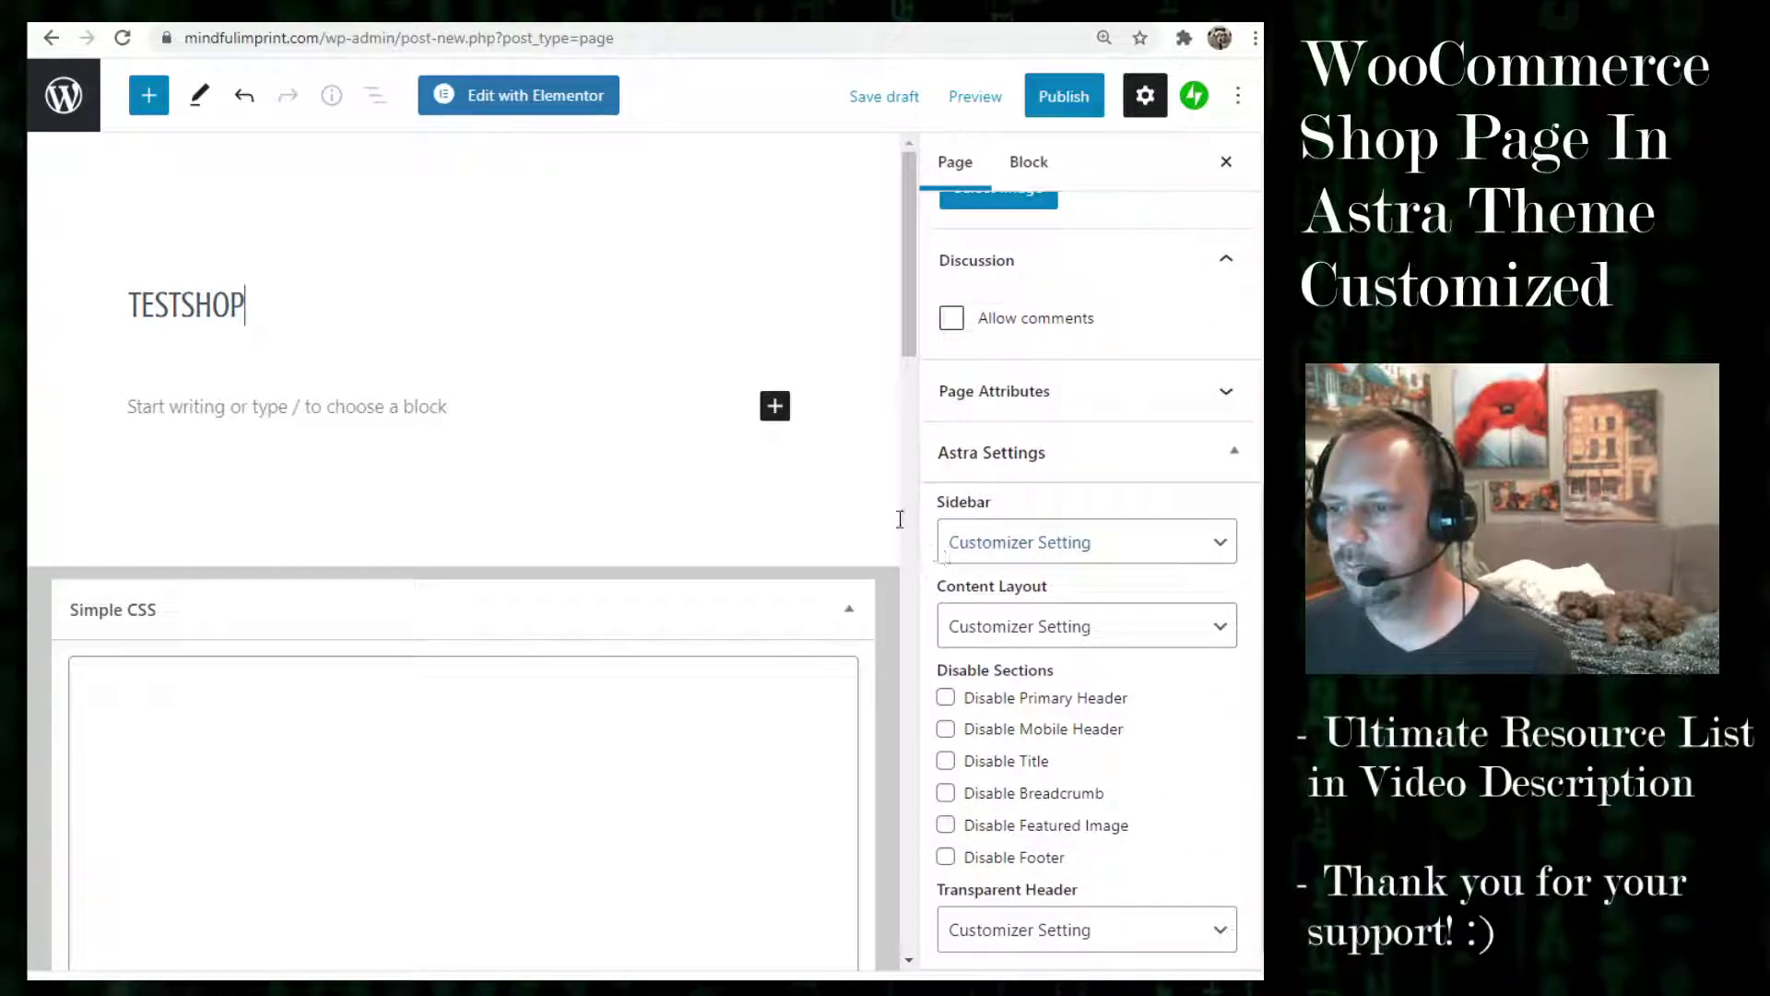
click(1111, 551)
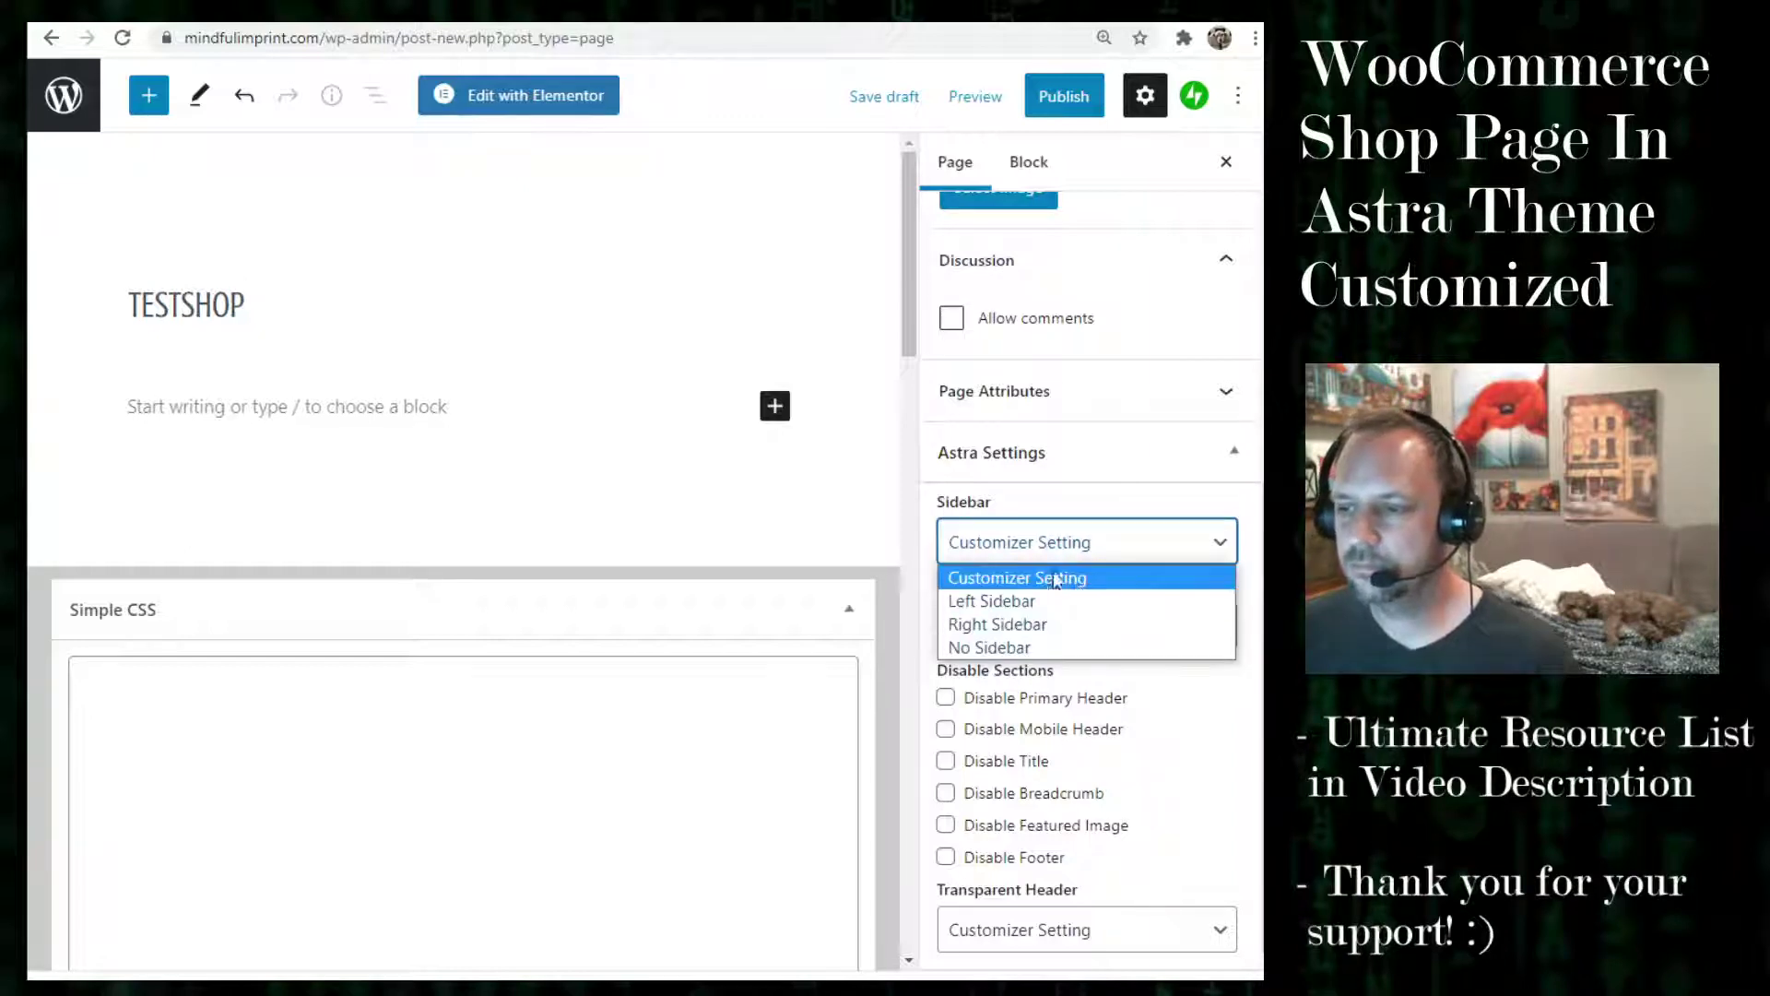
click(929, 511)
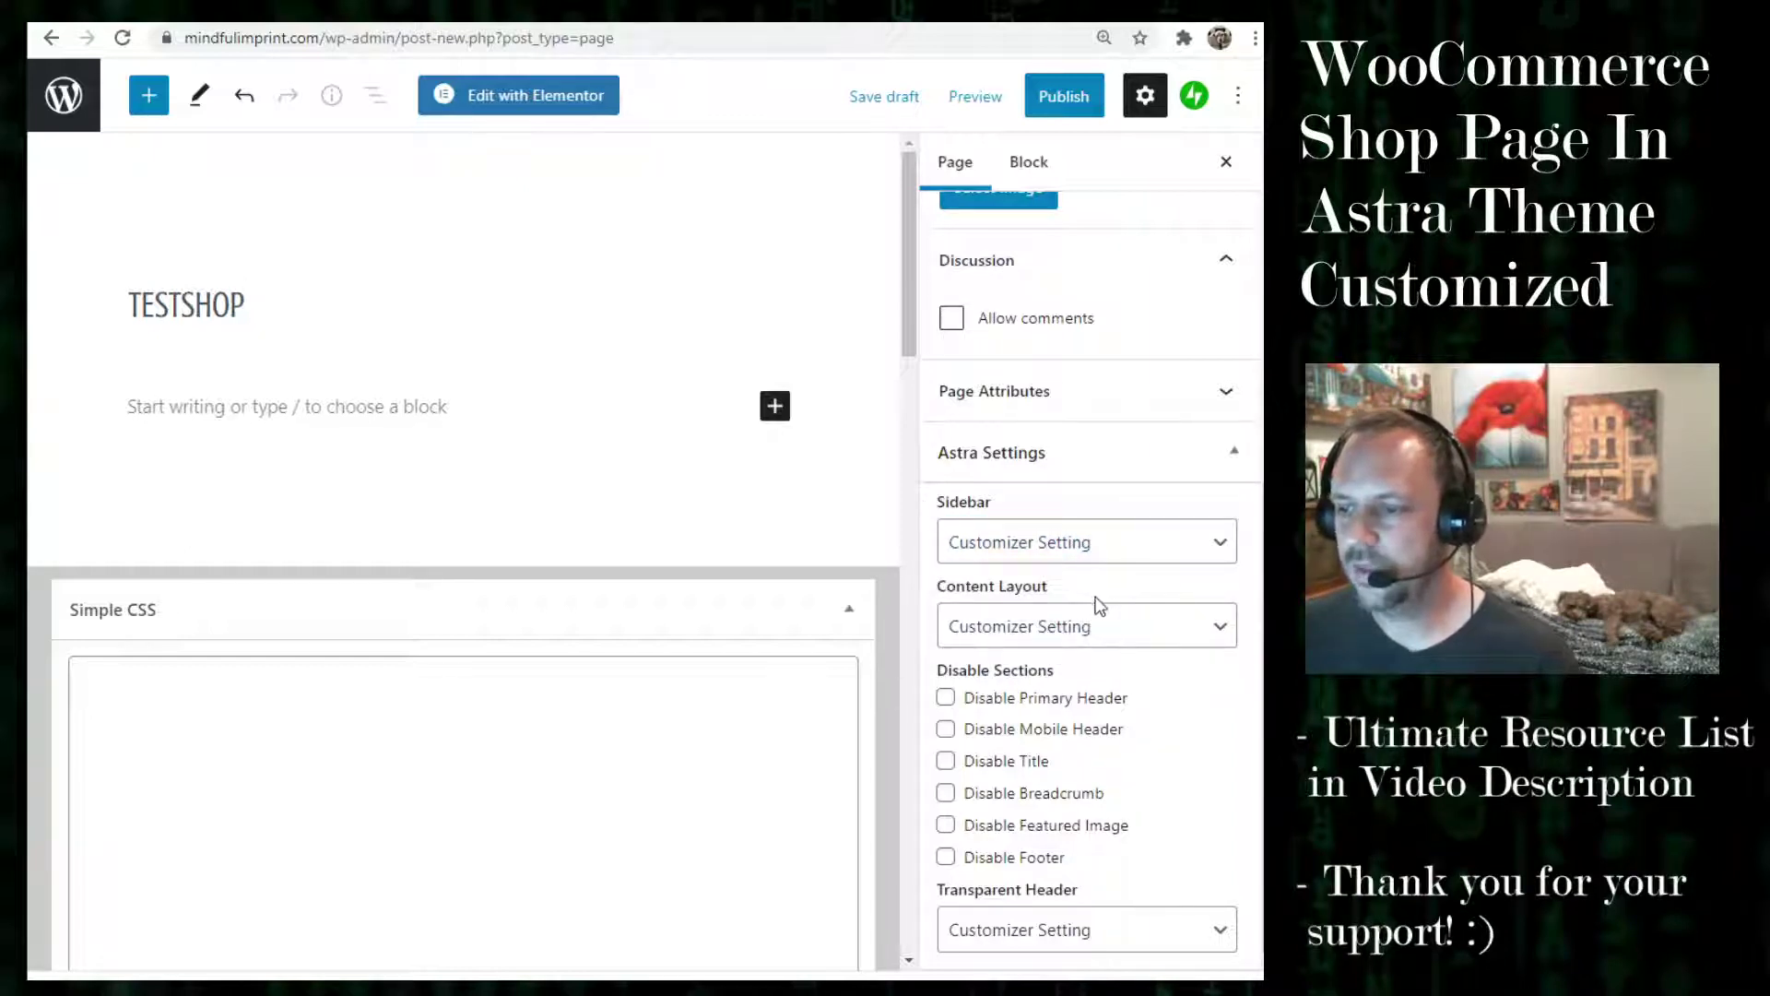
click(1148, 637)
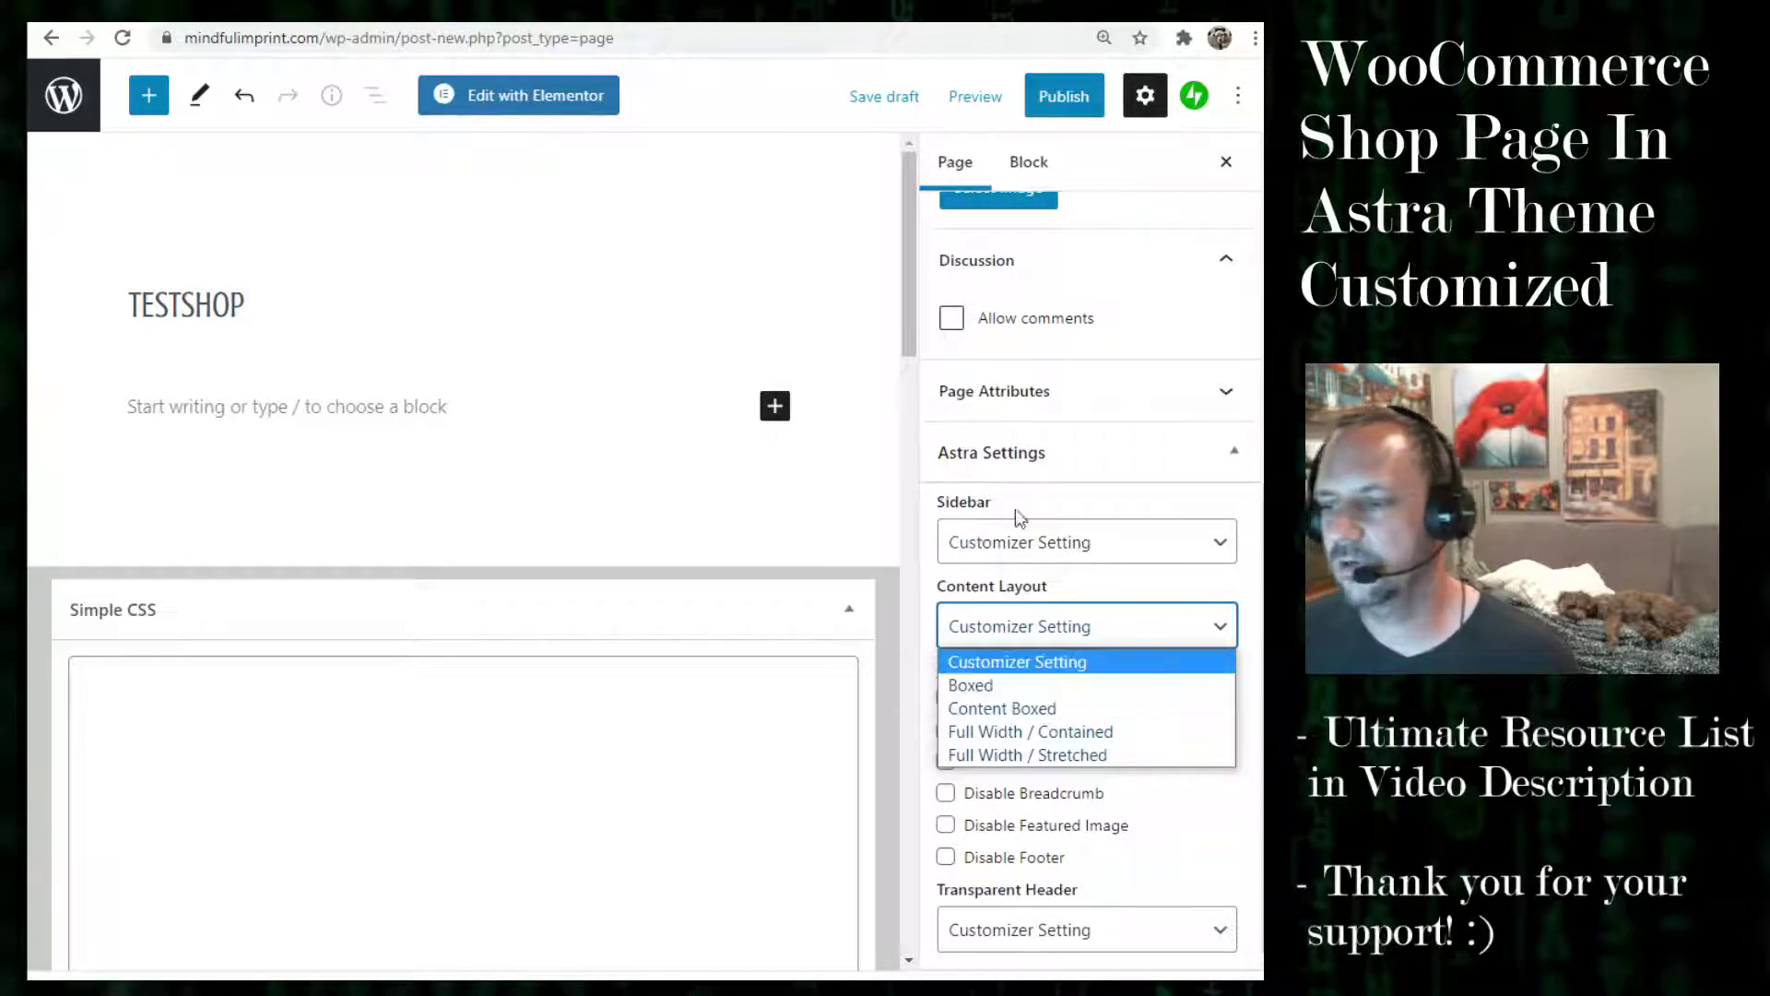
click(925, 549)
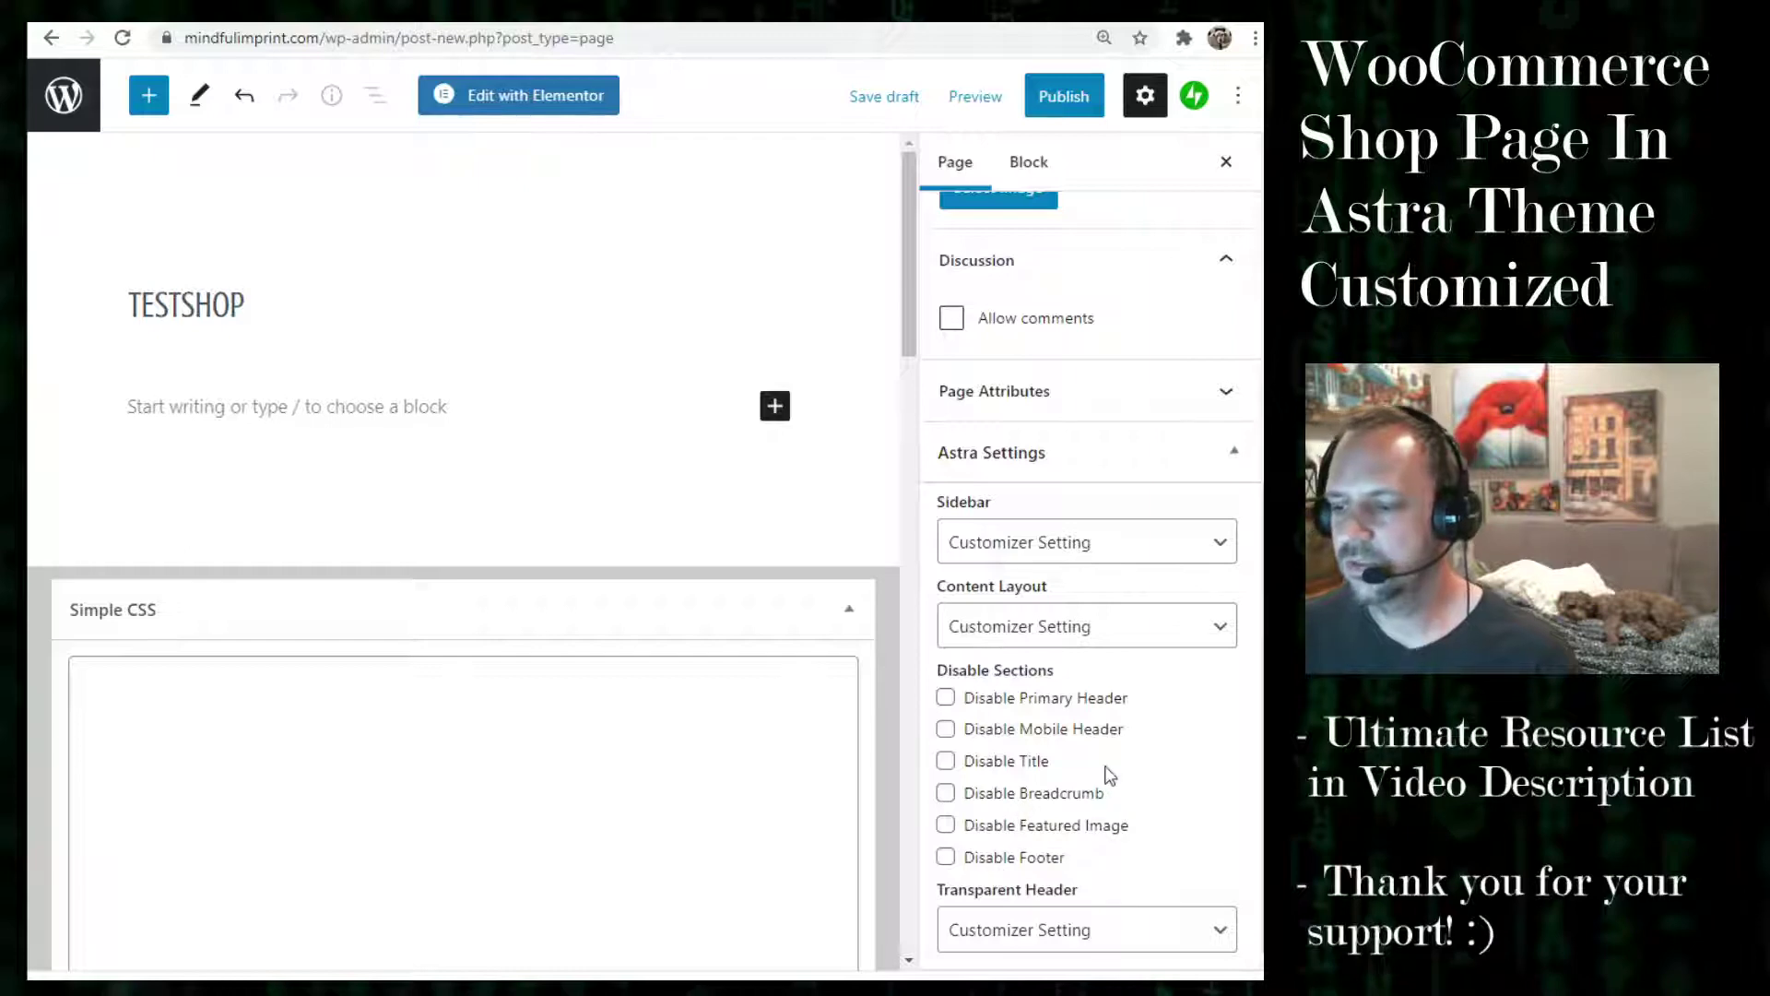
Publish the TestShop page and return to the list of all pages.
click(1063, 96)
click(1061, 103)
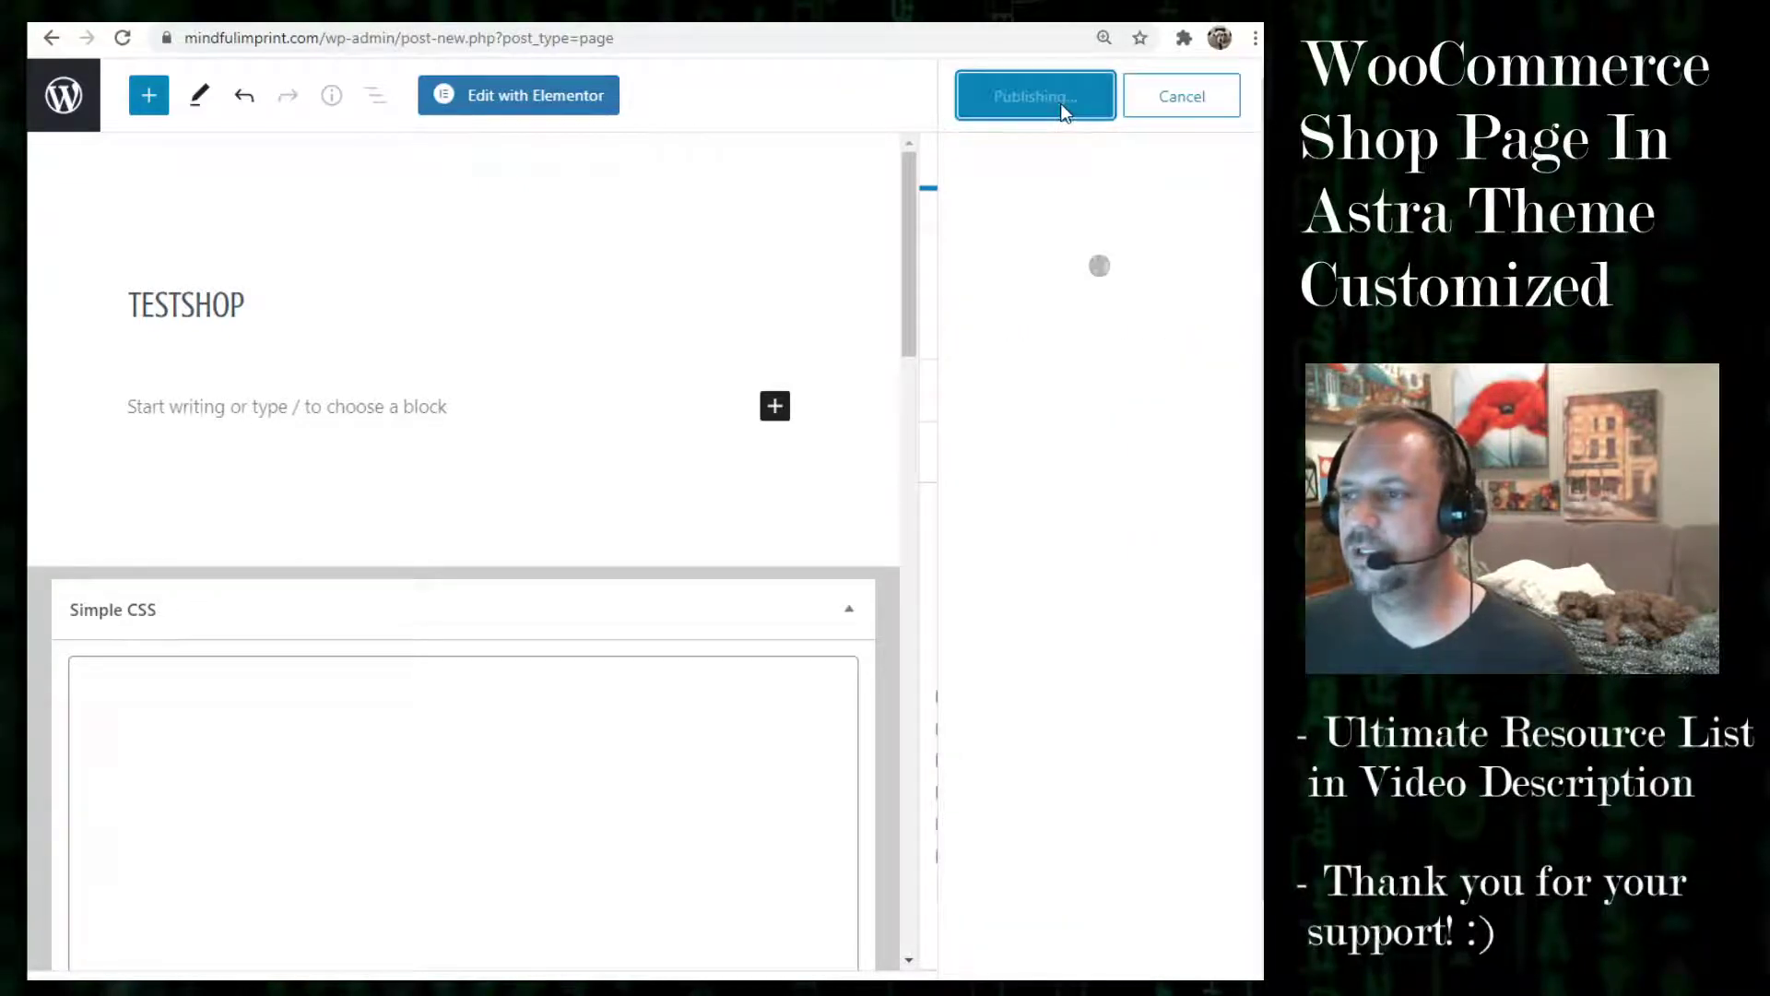
click(53, 102)
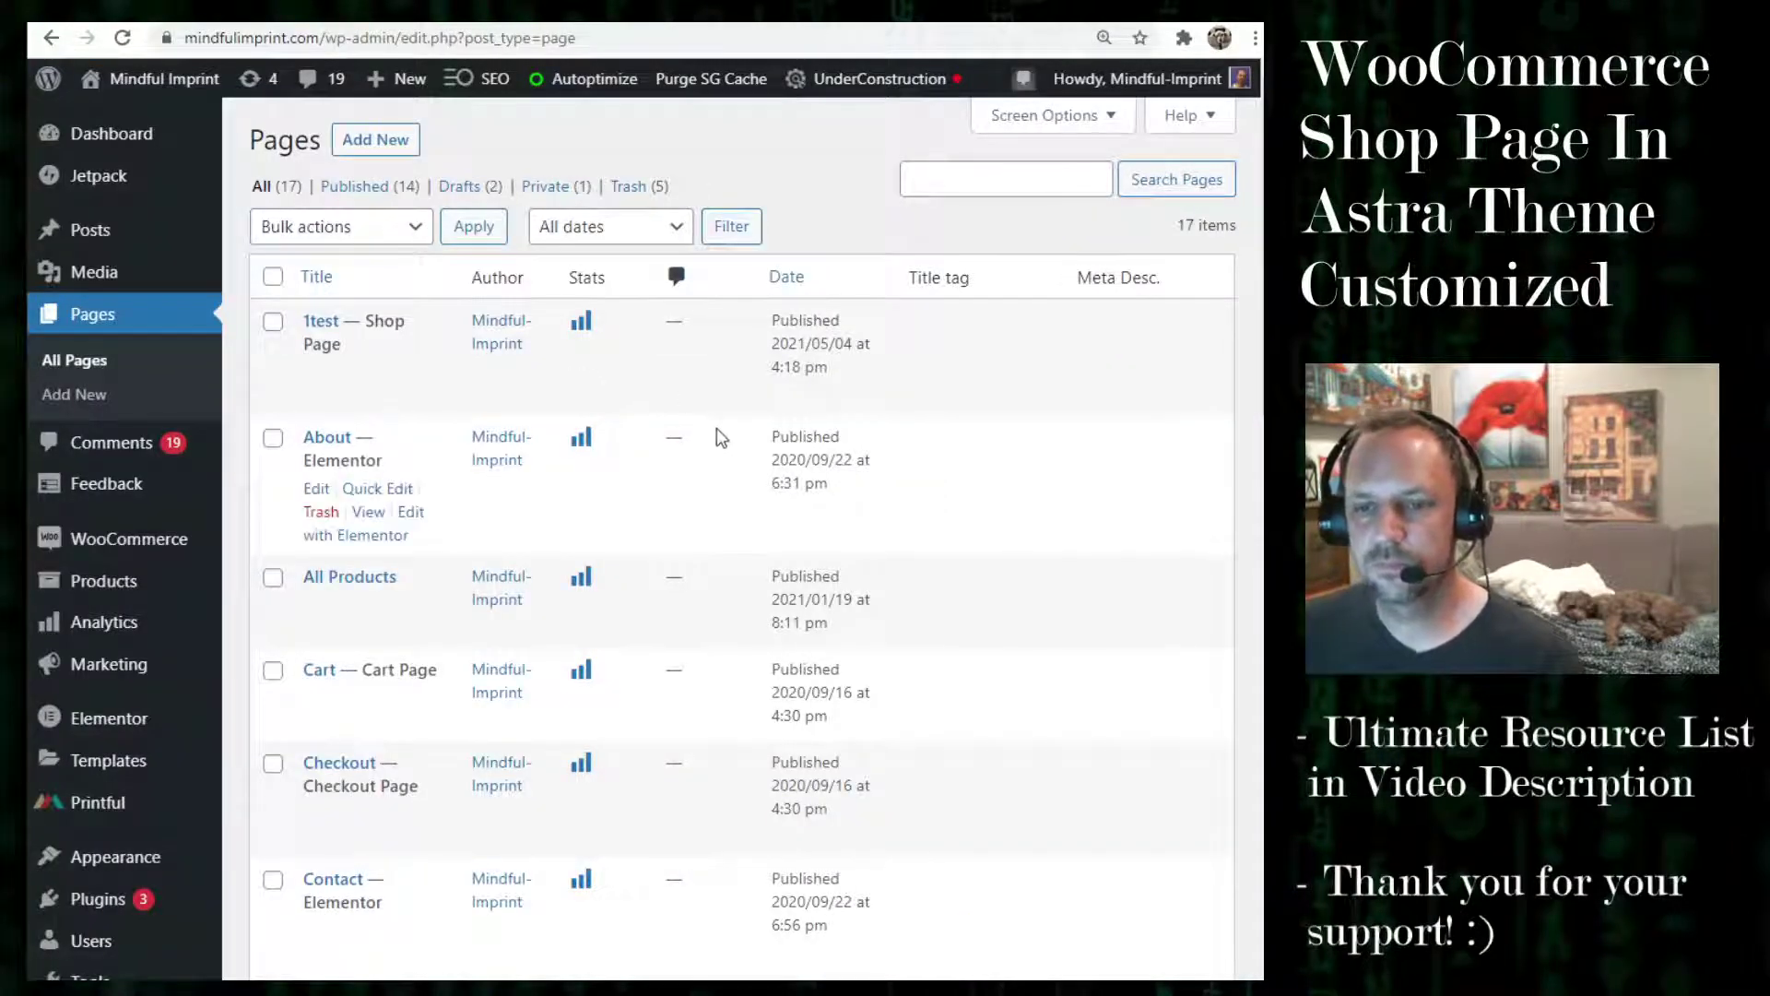
Assign TestShop as the Shop page in the WooCommerce product settings and save the changes.
mouse_move(175, 555)
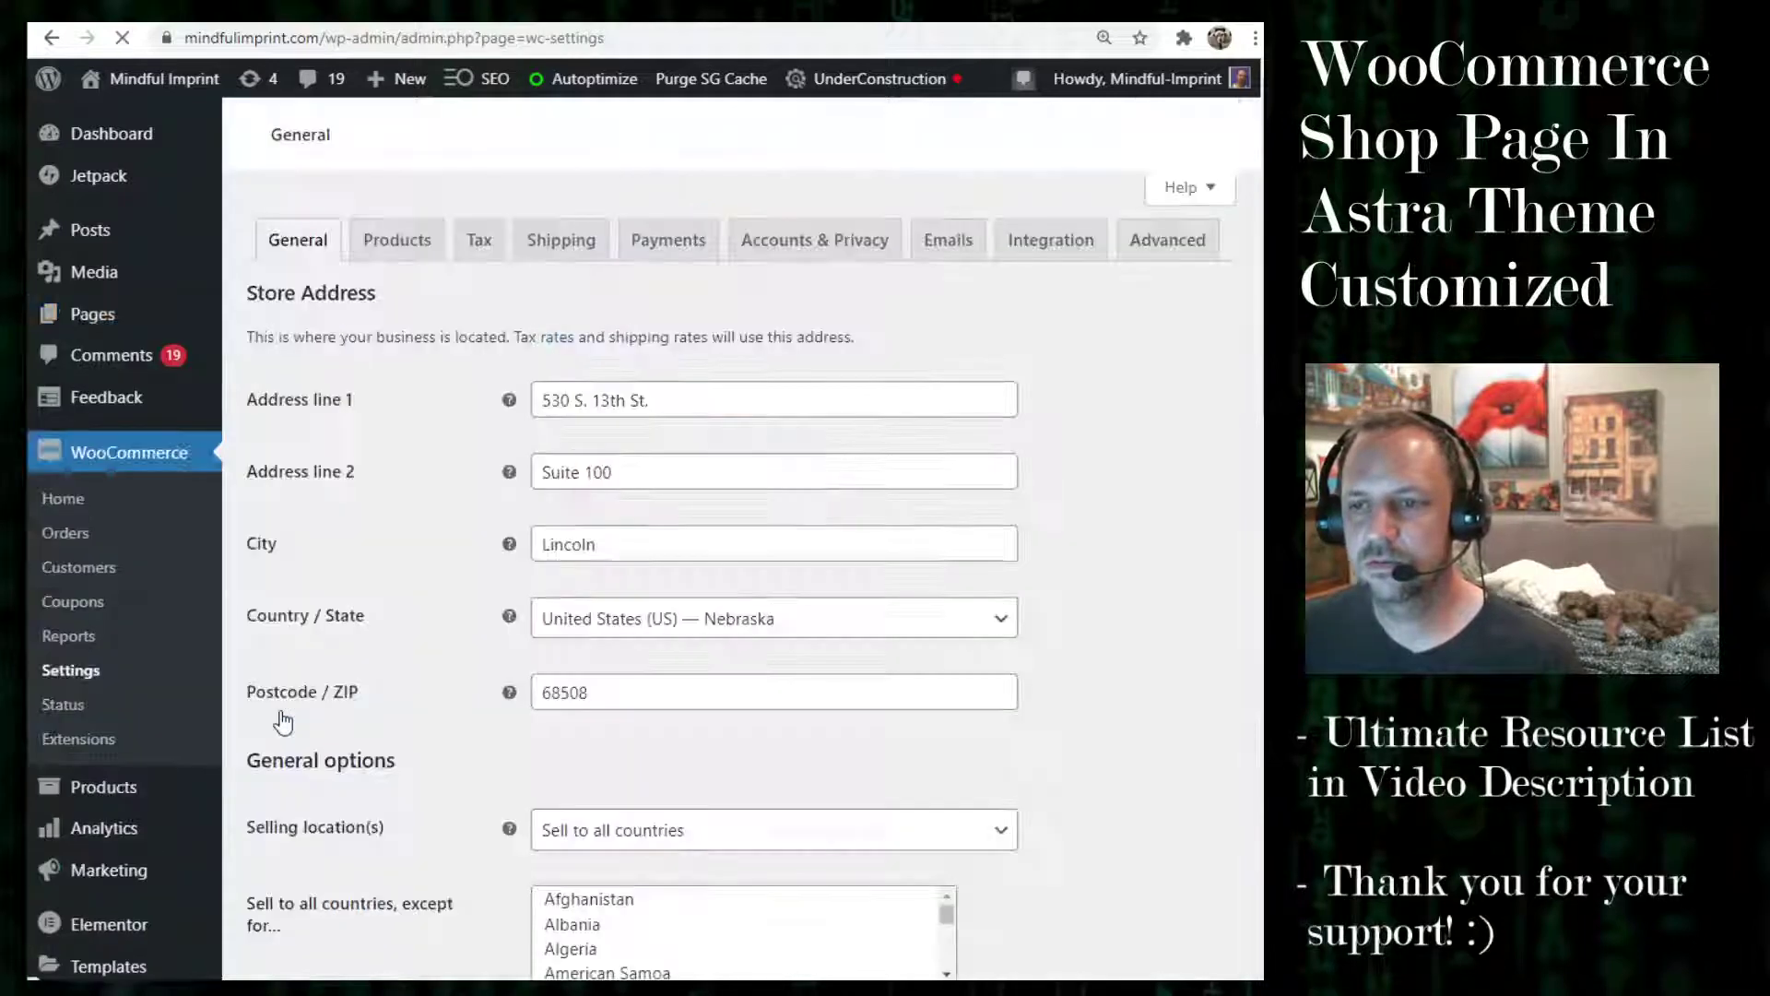
click(378, 252)
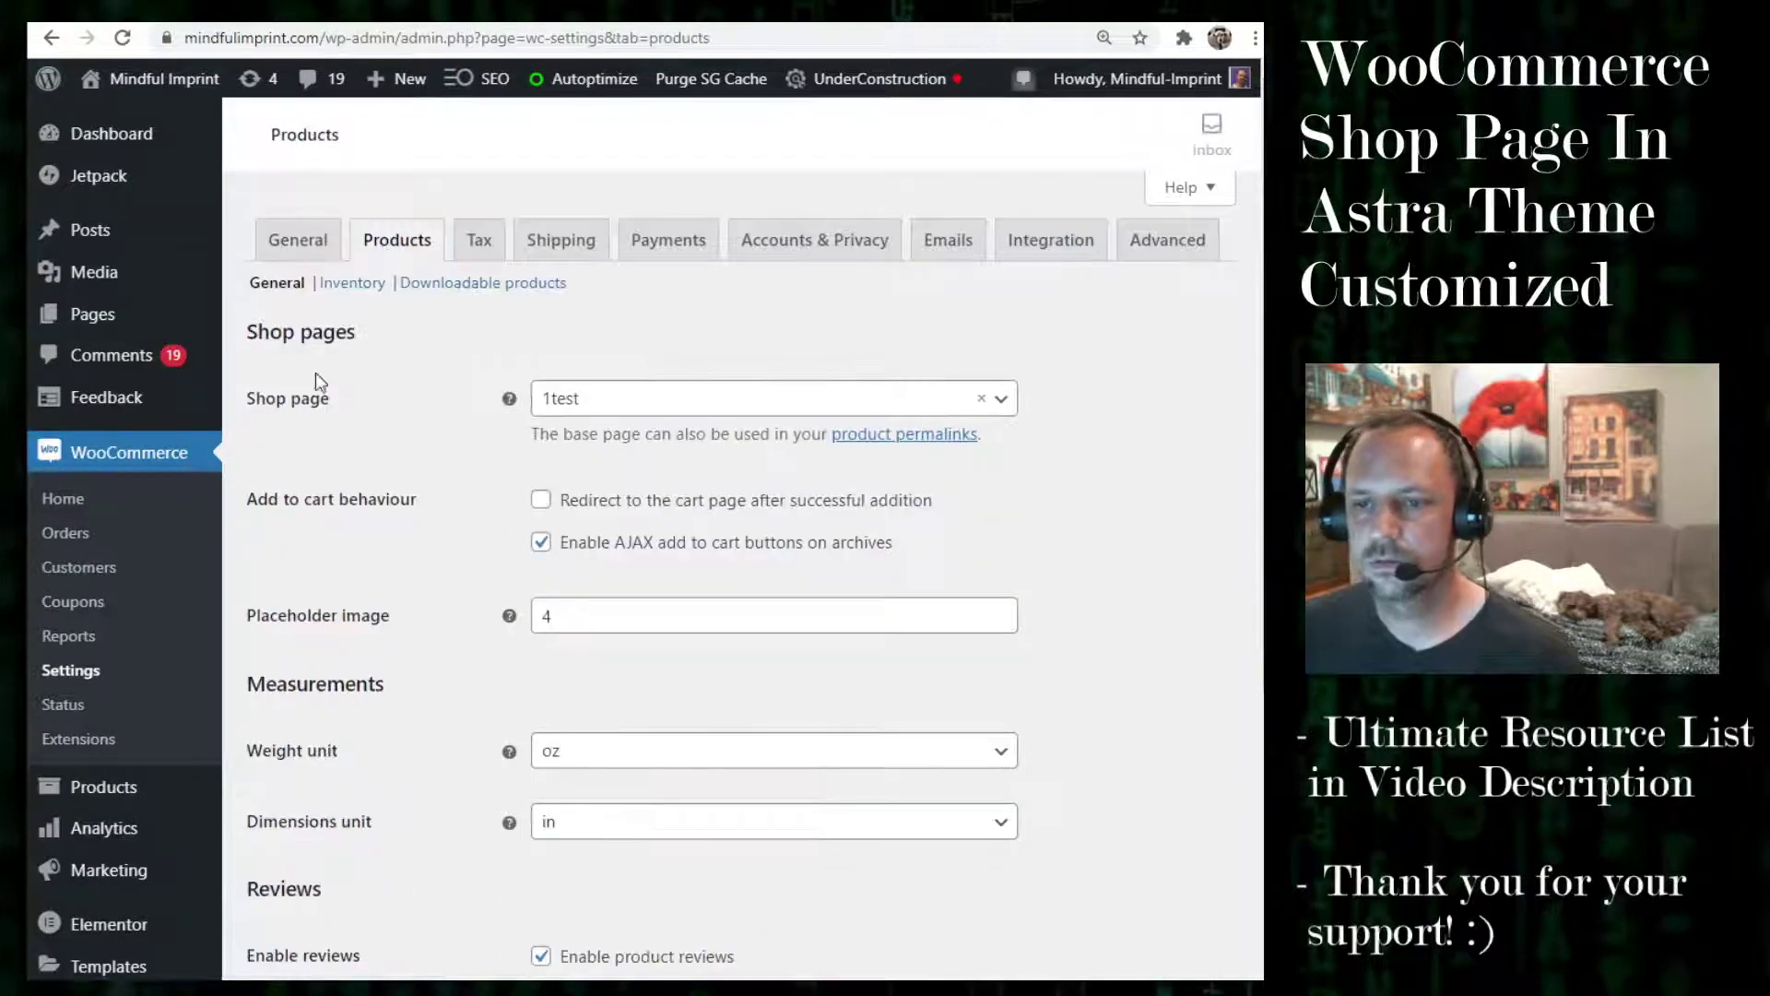
click(698, 406)
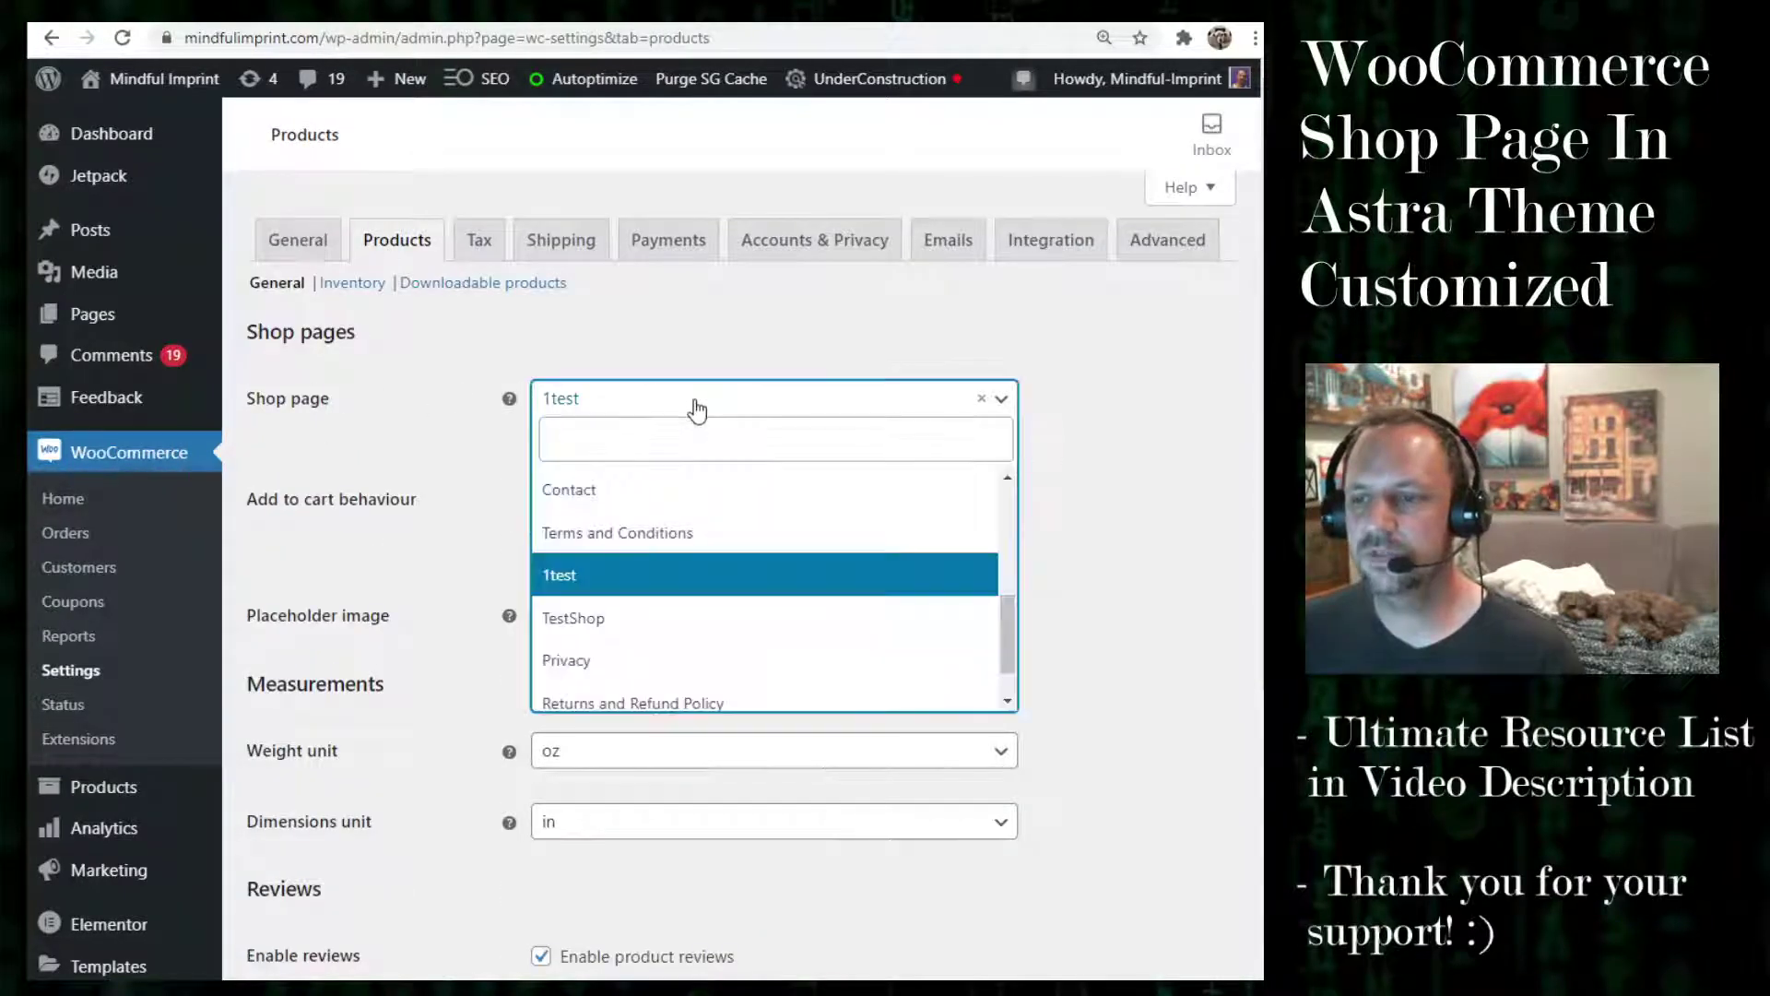
click(579, 624)
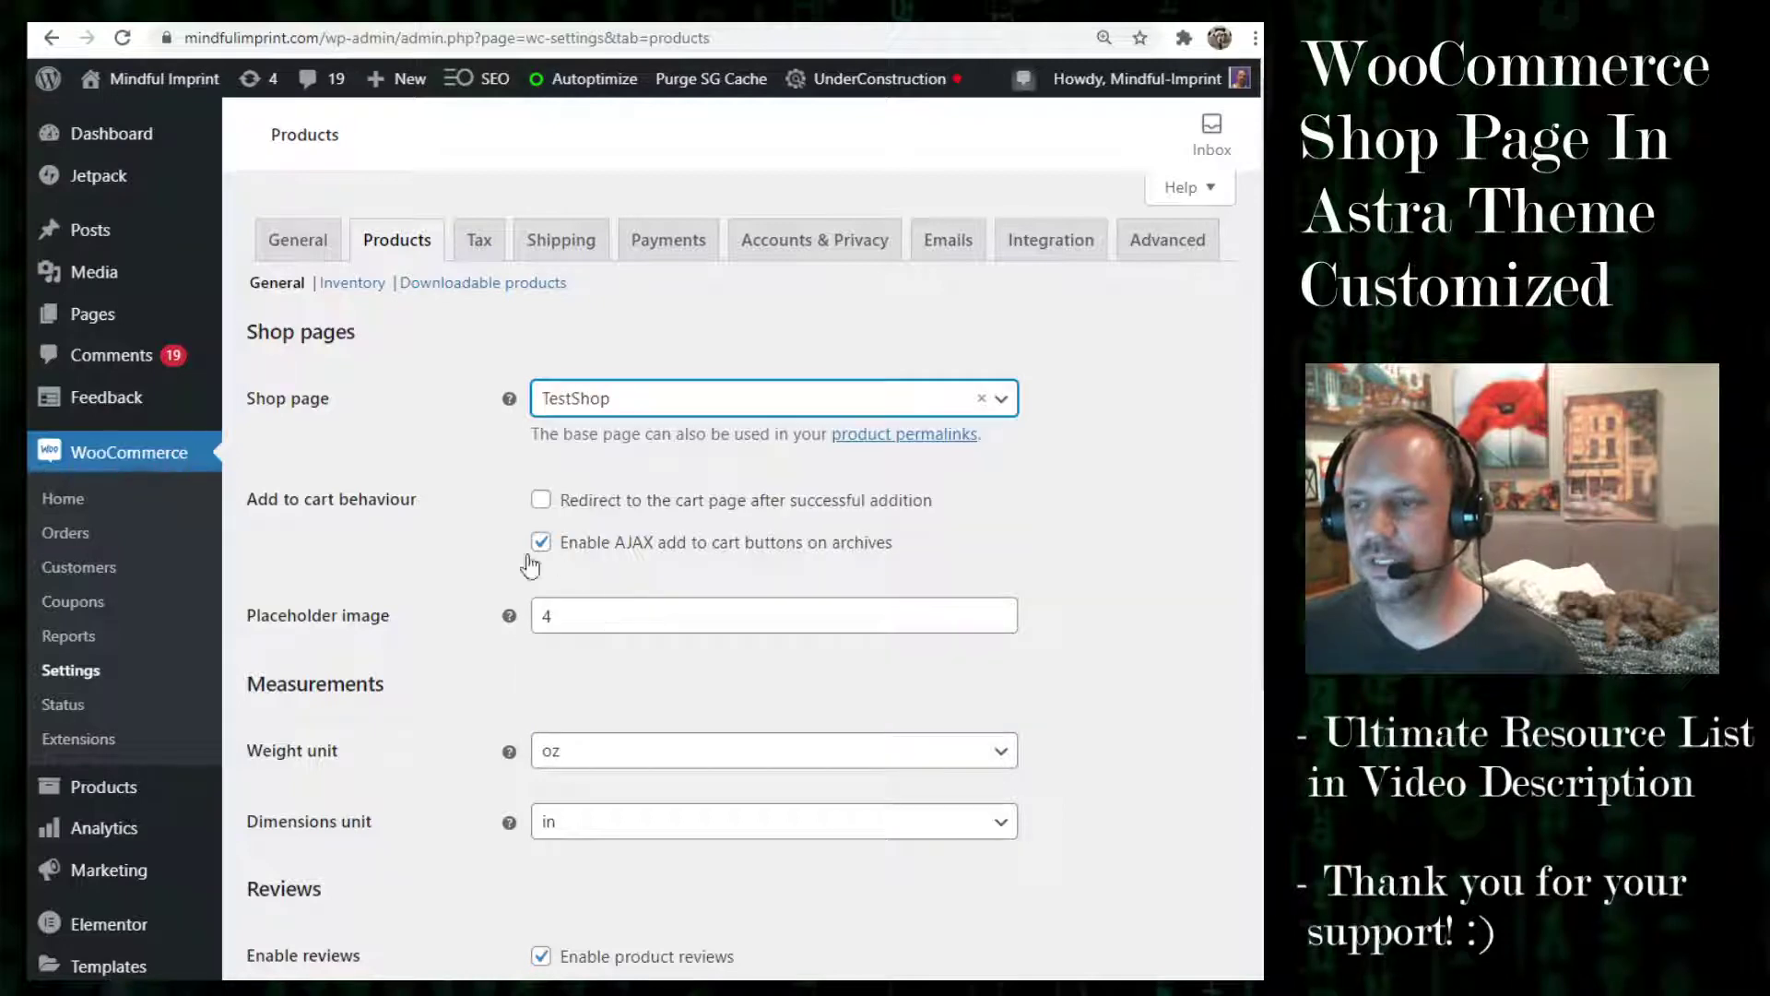
scroll(530, 564, down, 5)
click(346, 791)
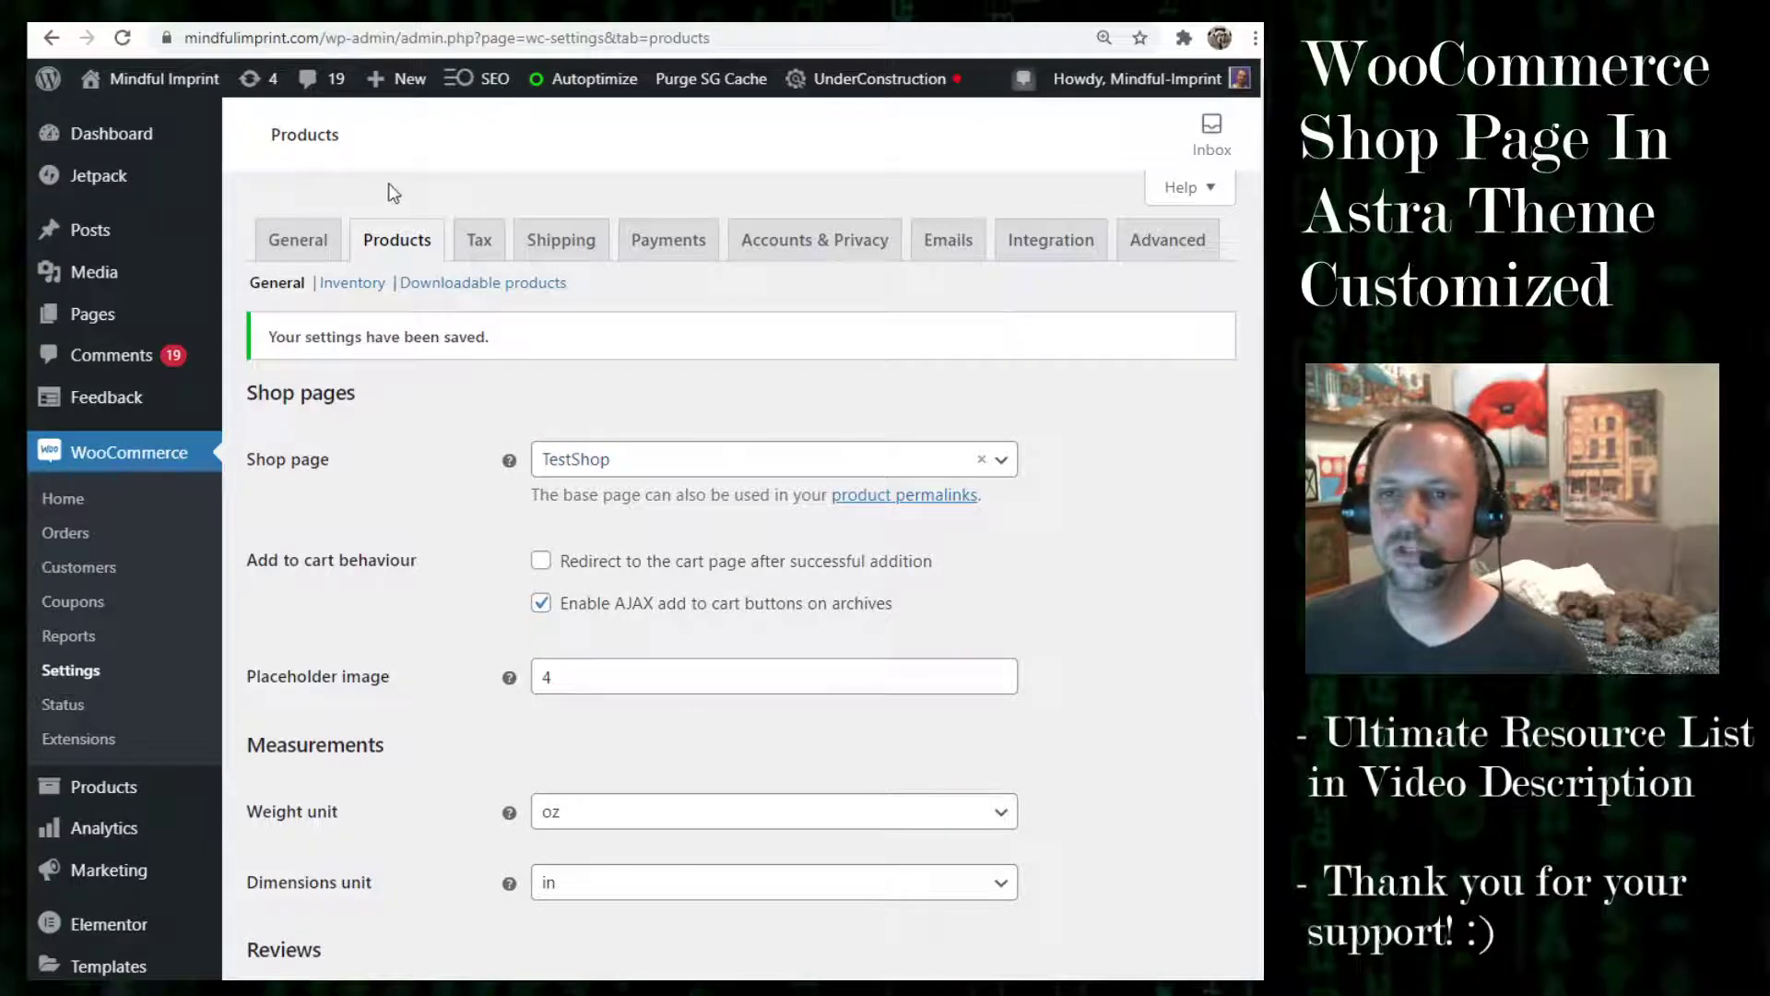
Visit the store and look over the TestShop page from its product grid down to the footer.
mouse_move(129, 76)
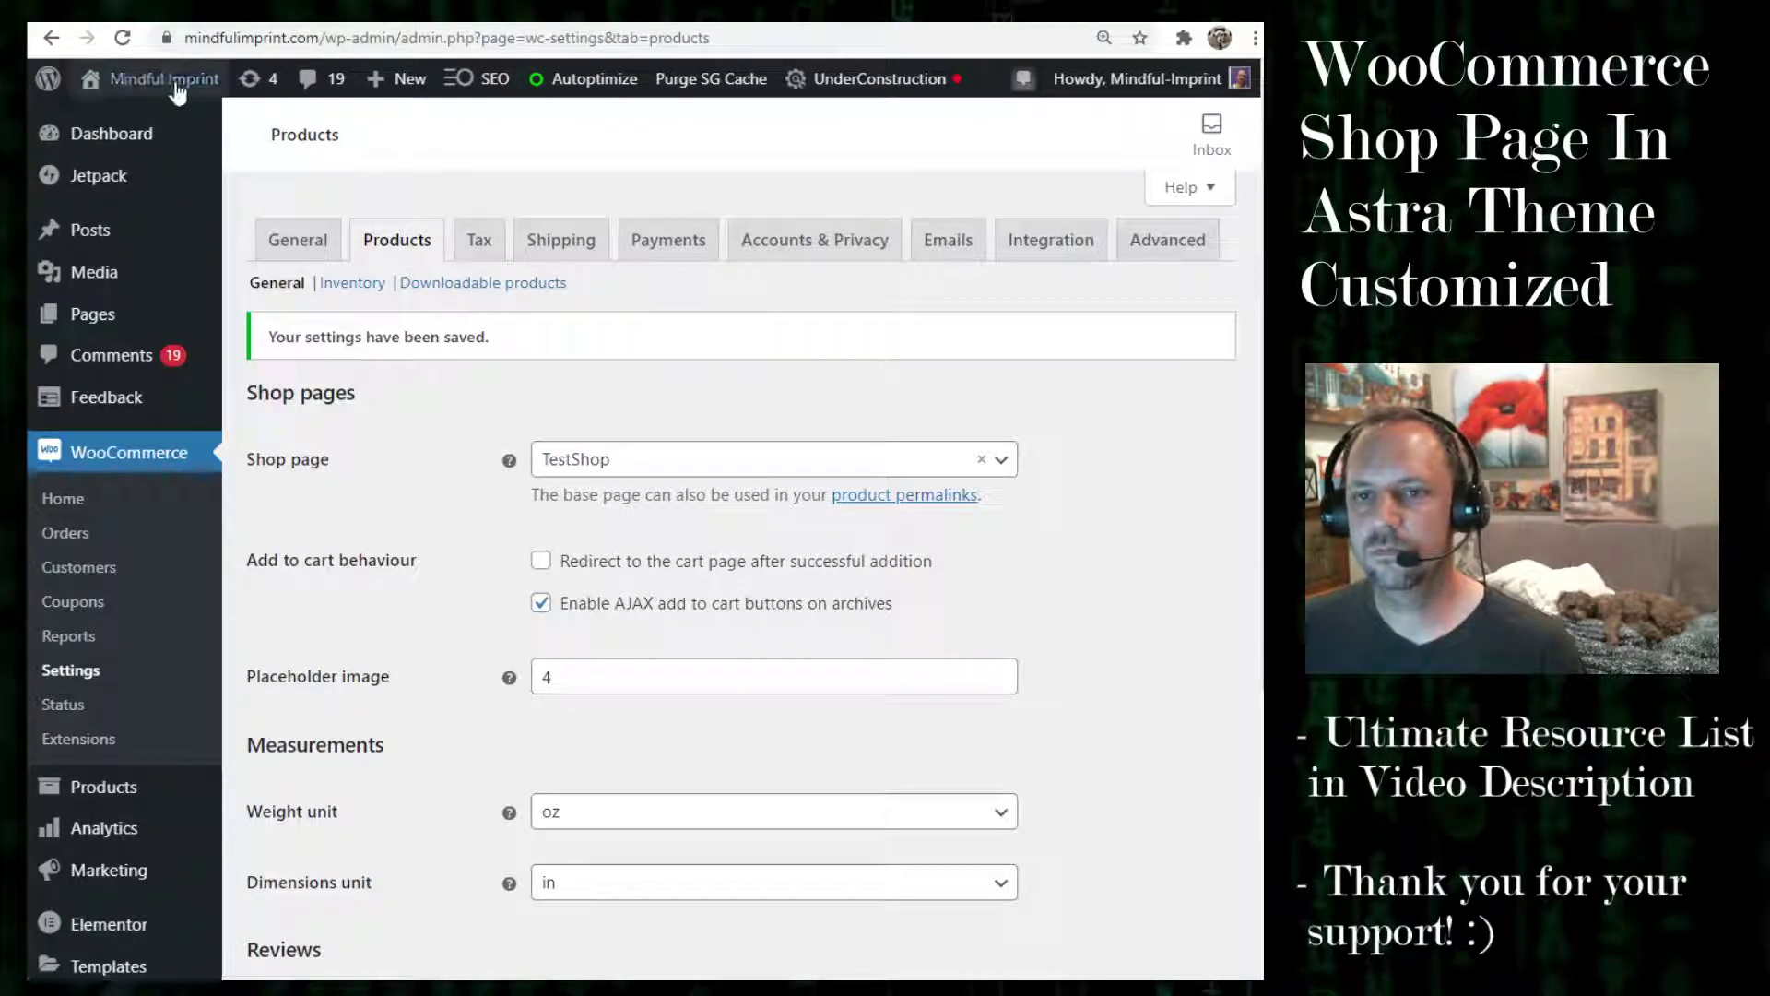
click(143, 153)
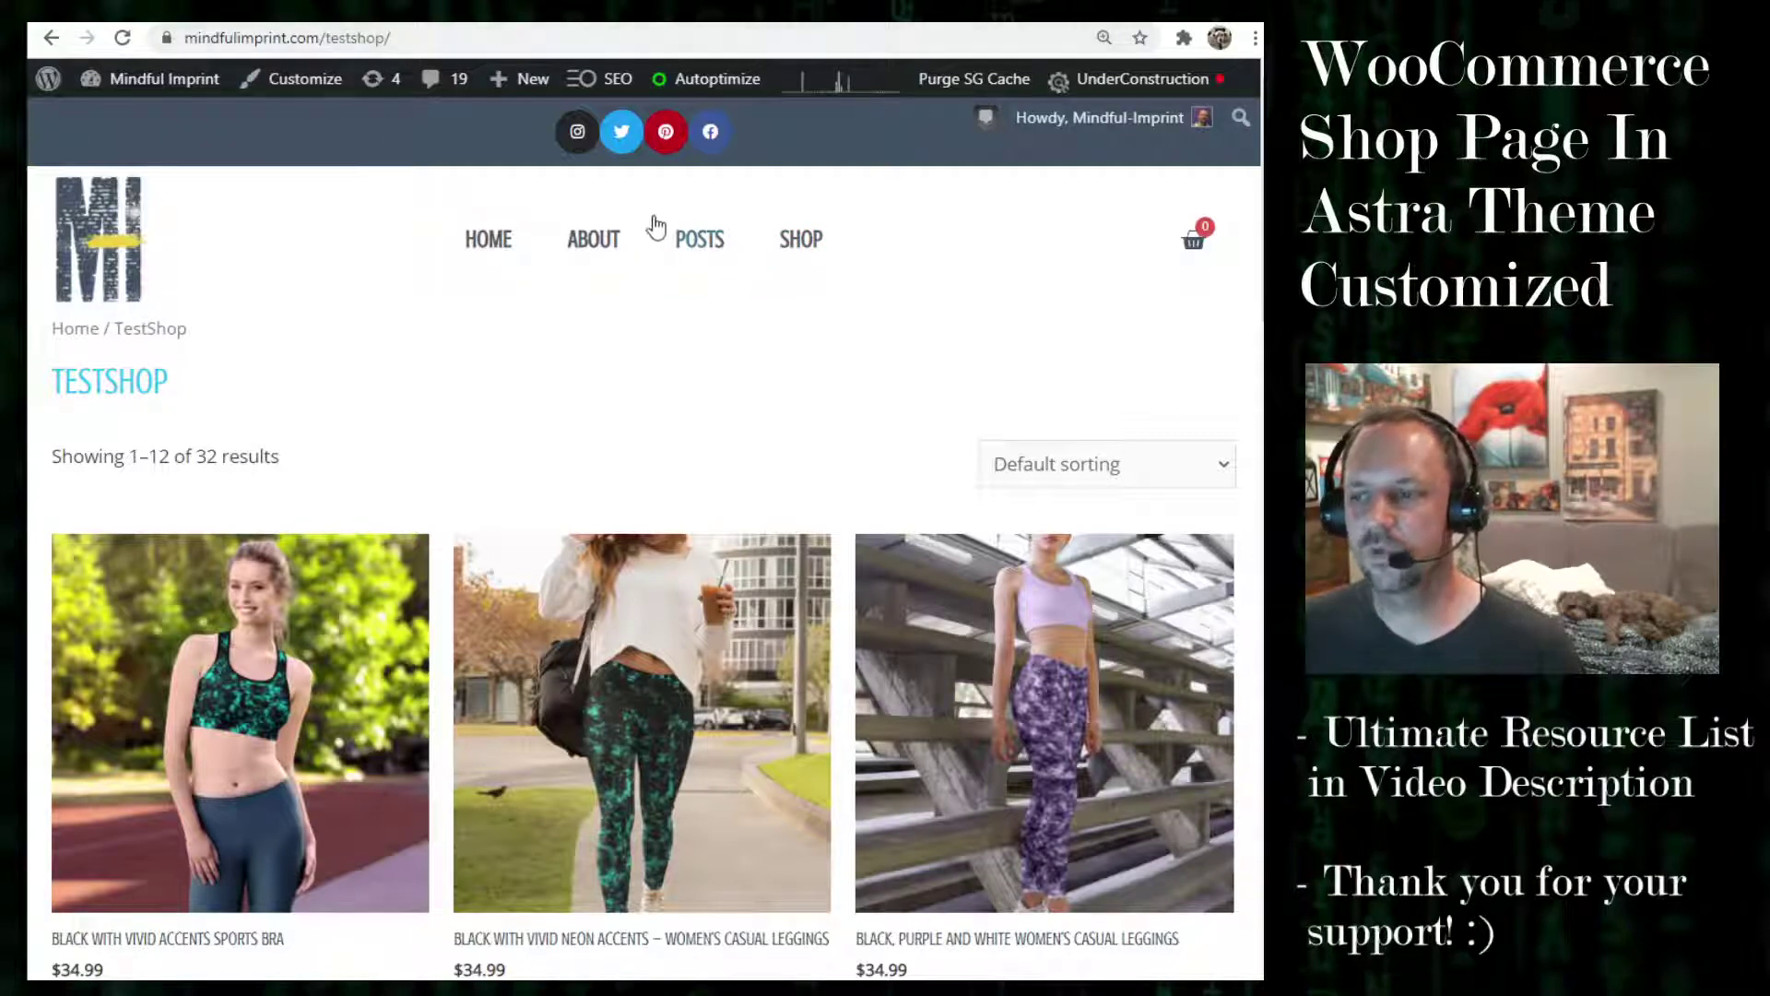
scroll(973, 491, down, 5)
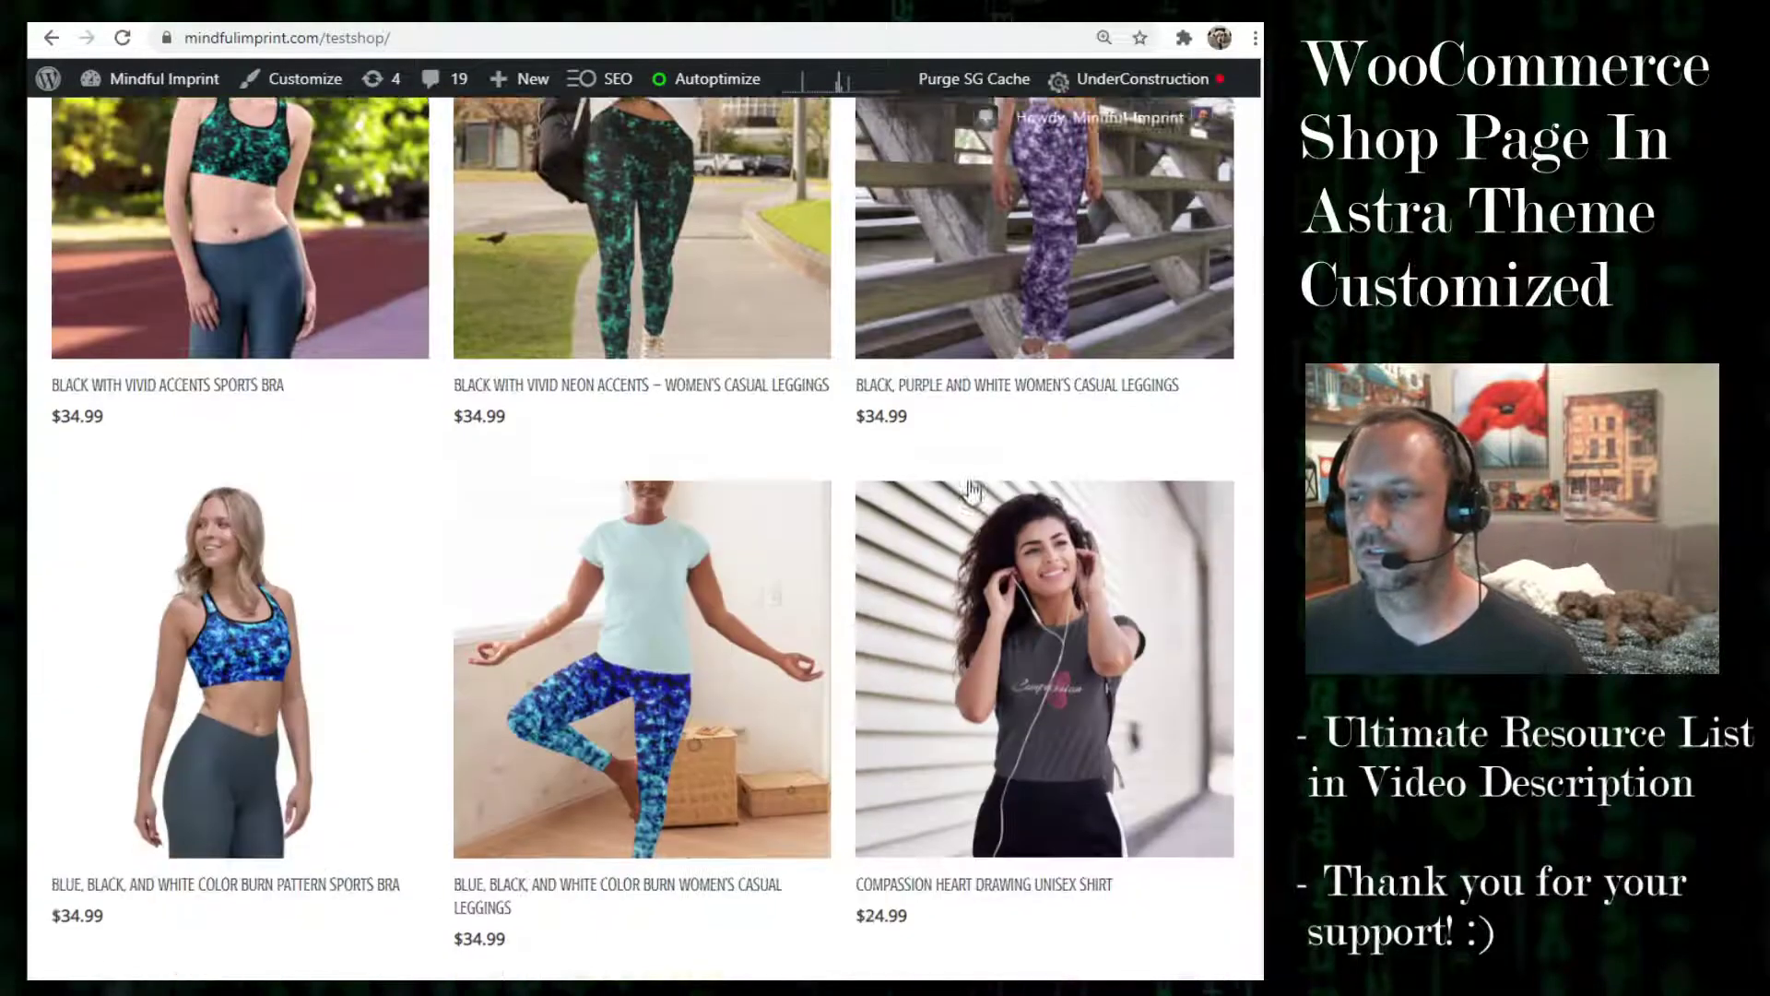
scroll(971, 492, down, 15)
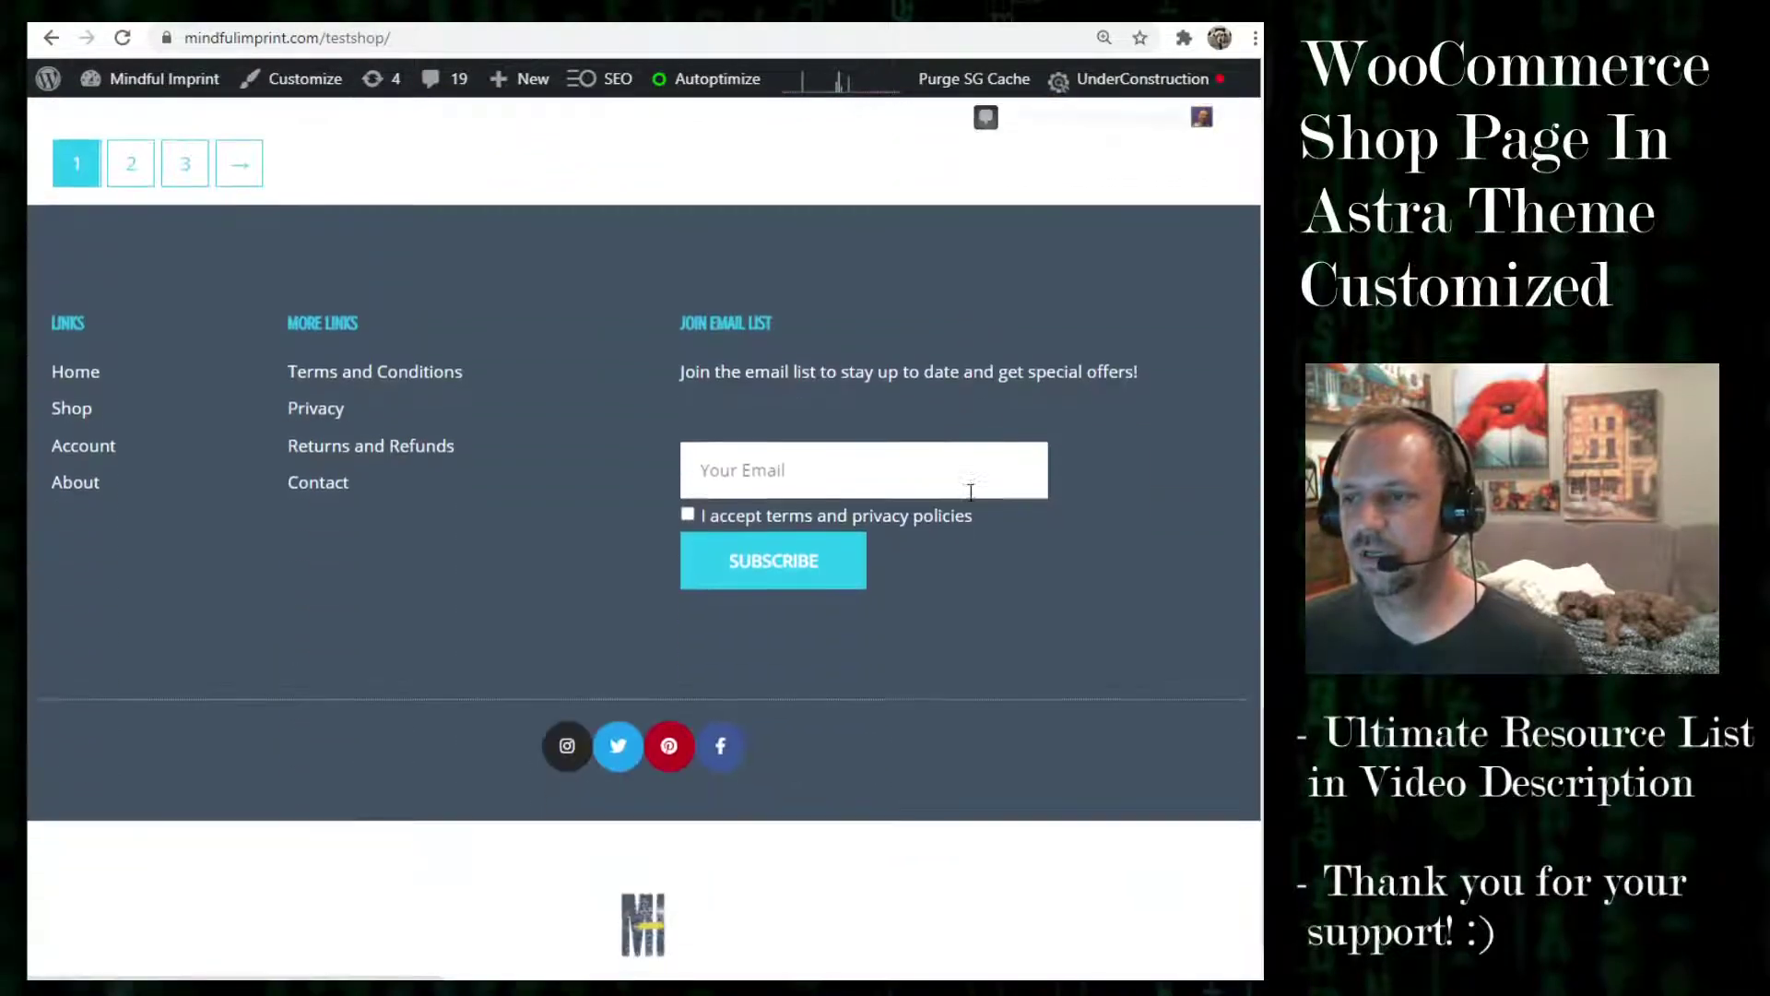
scroll(971, 491, up, 20)
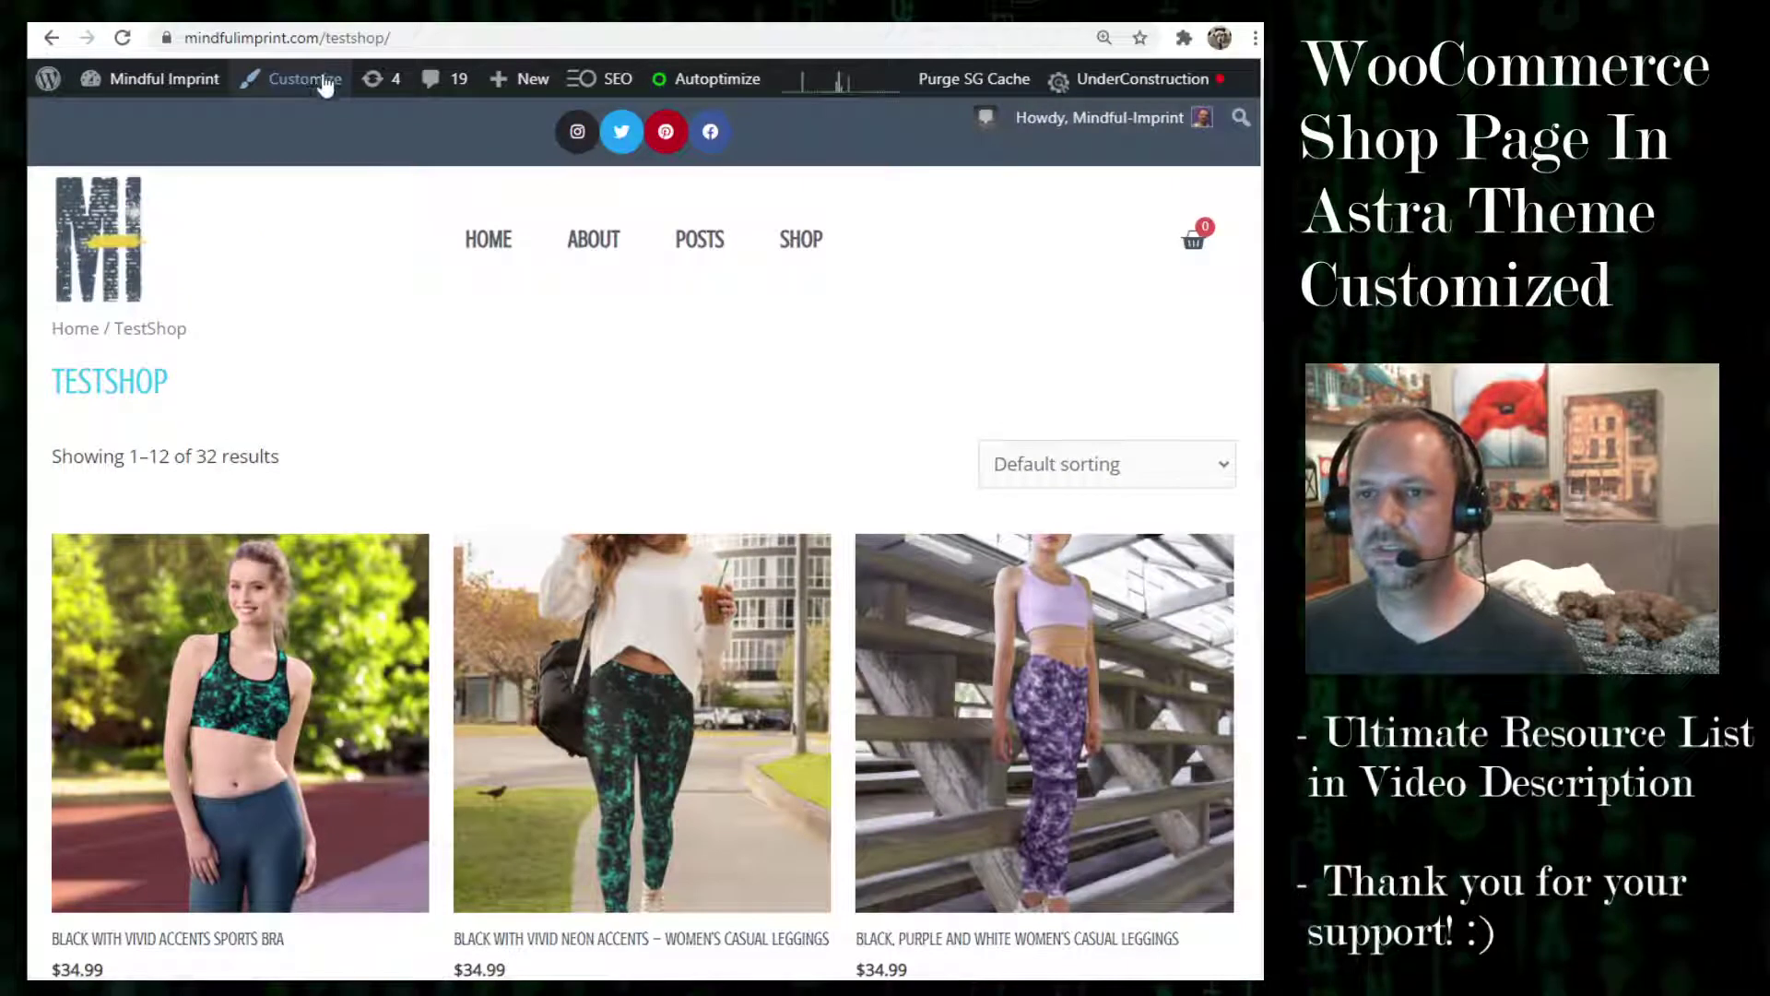
Open the WooCommerce Product Catalog settings in the theme customizer and check the Shop page display choices.
click(322, 81)
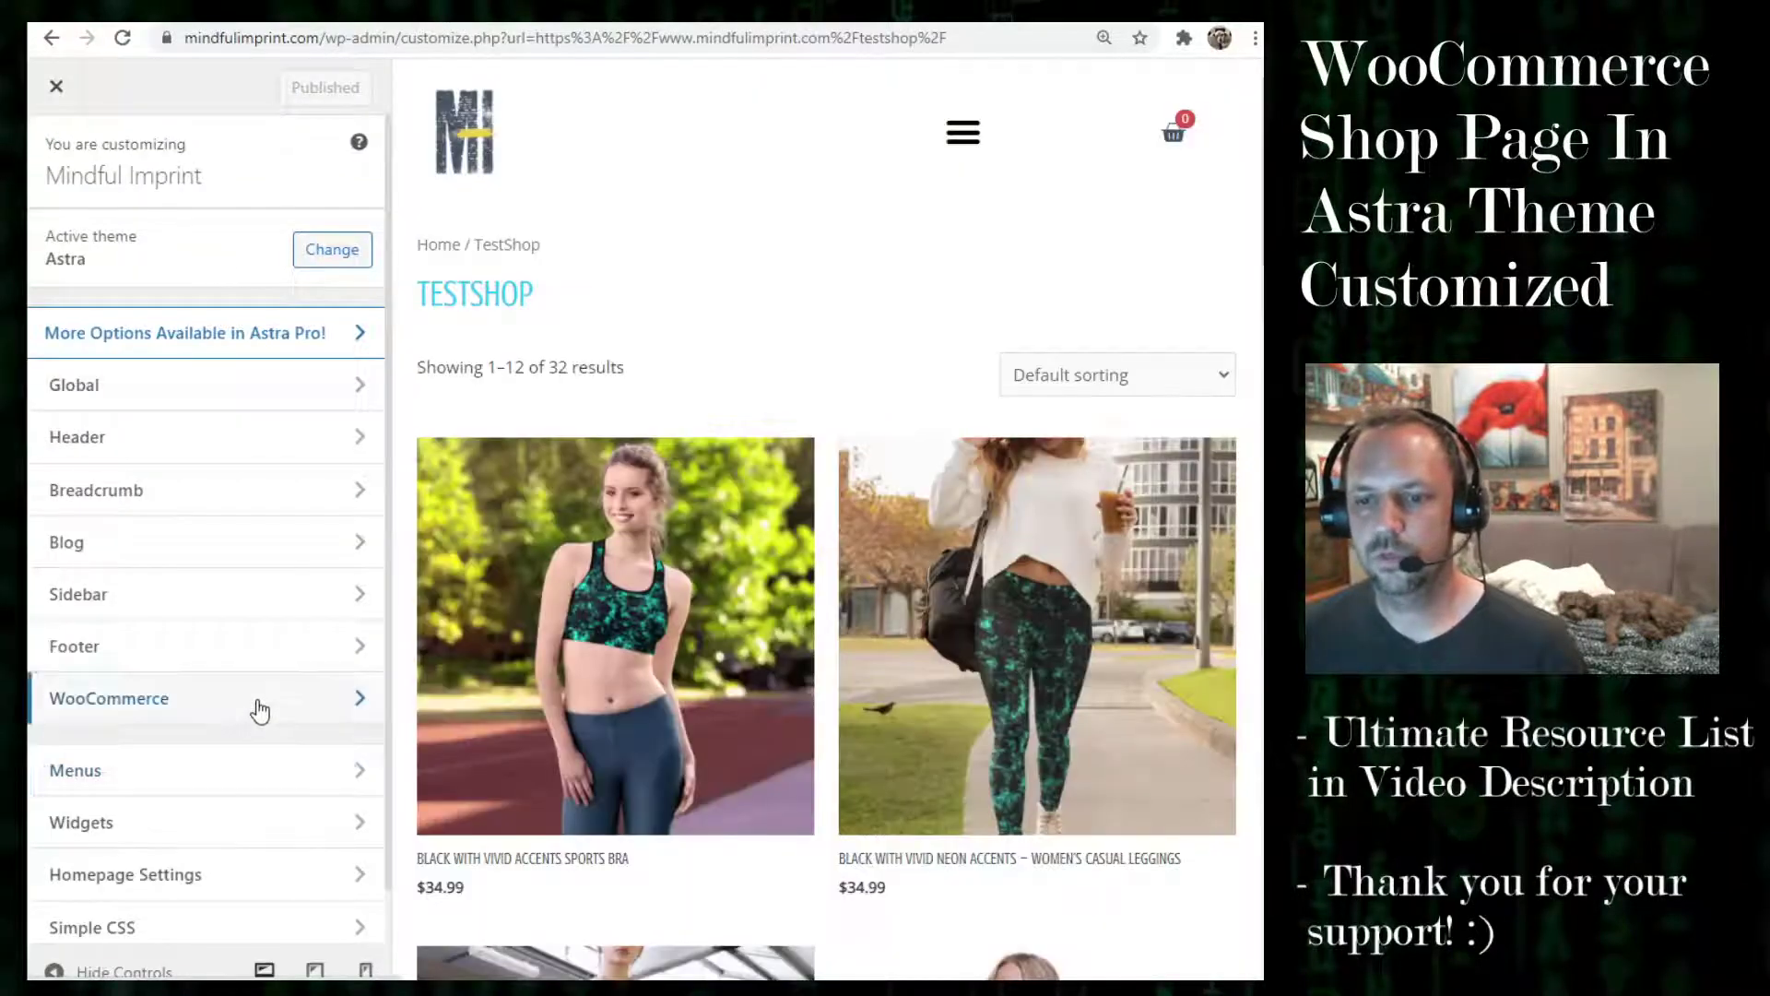
click(257, 705)
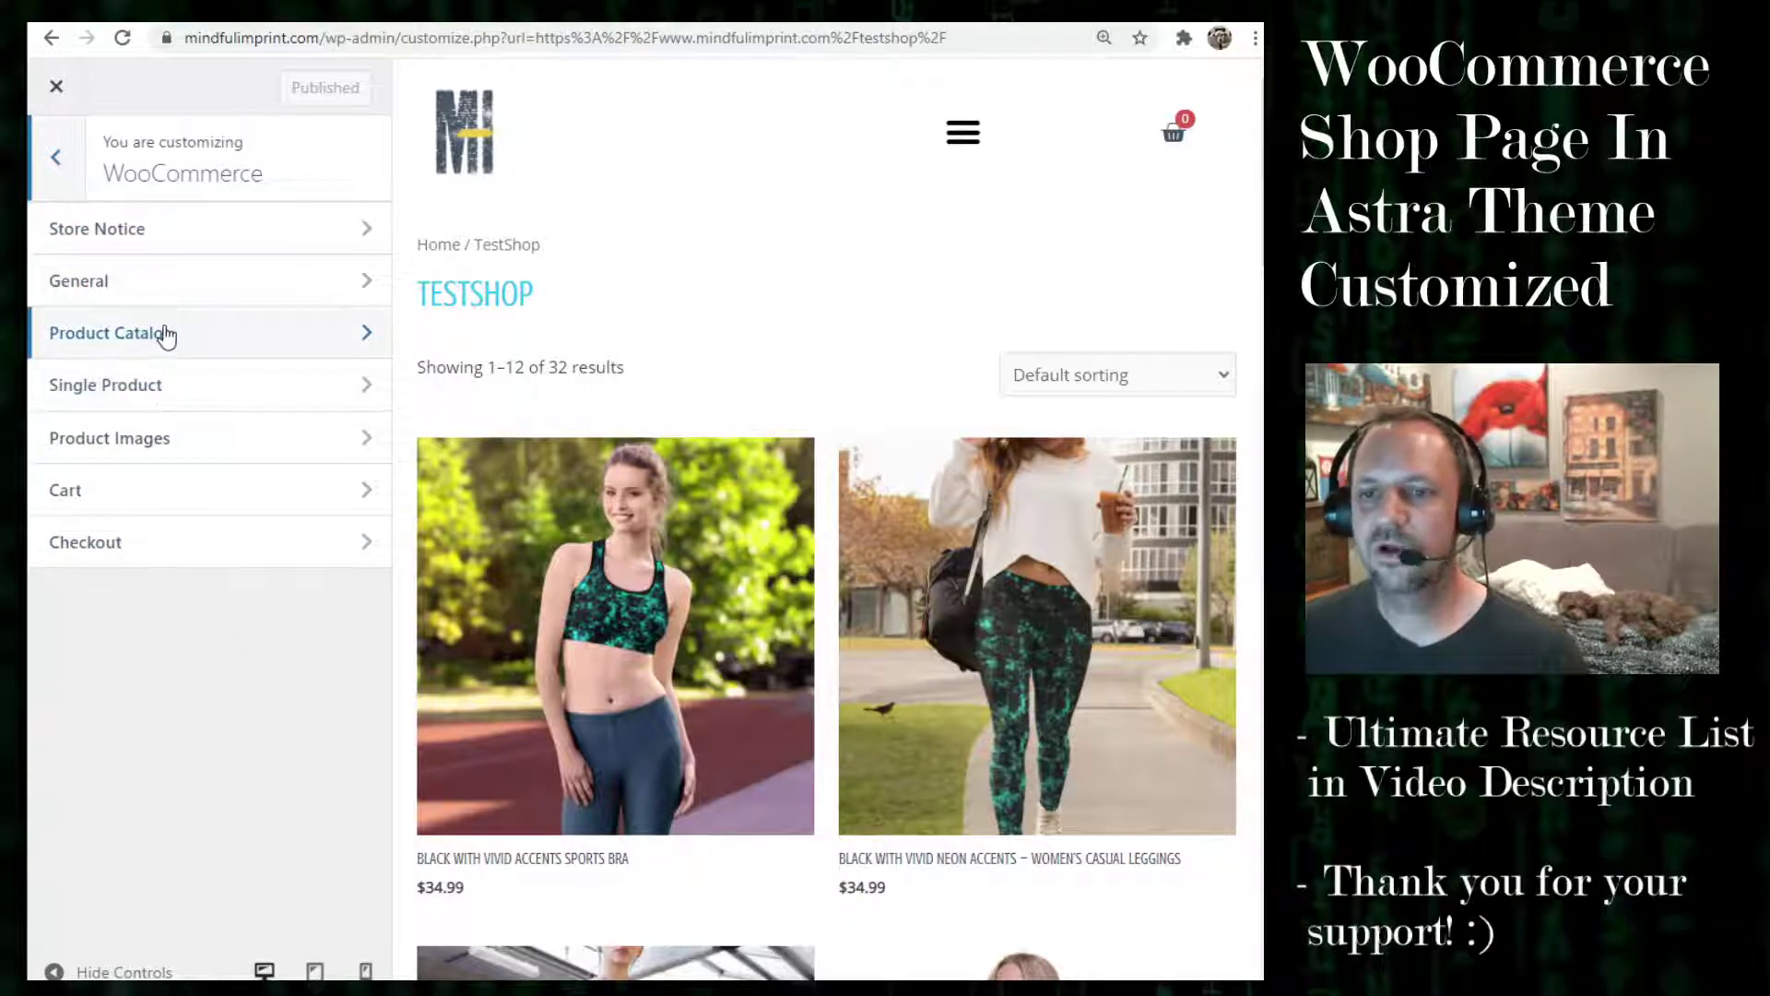
click(236, 347)
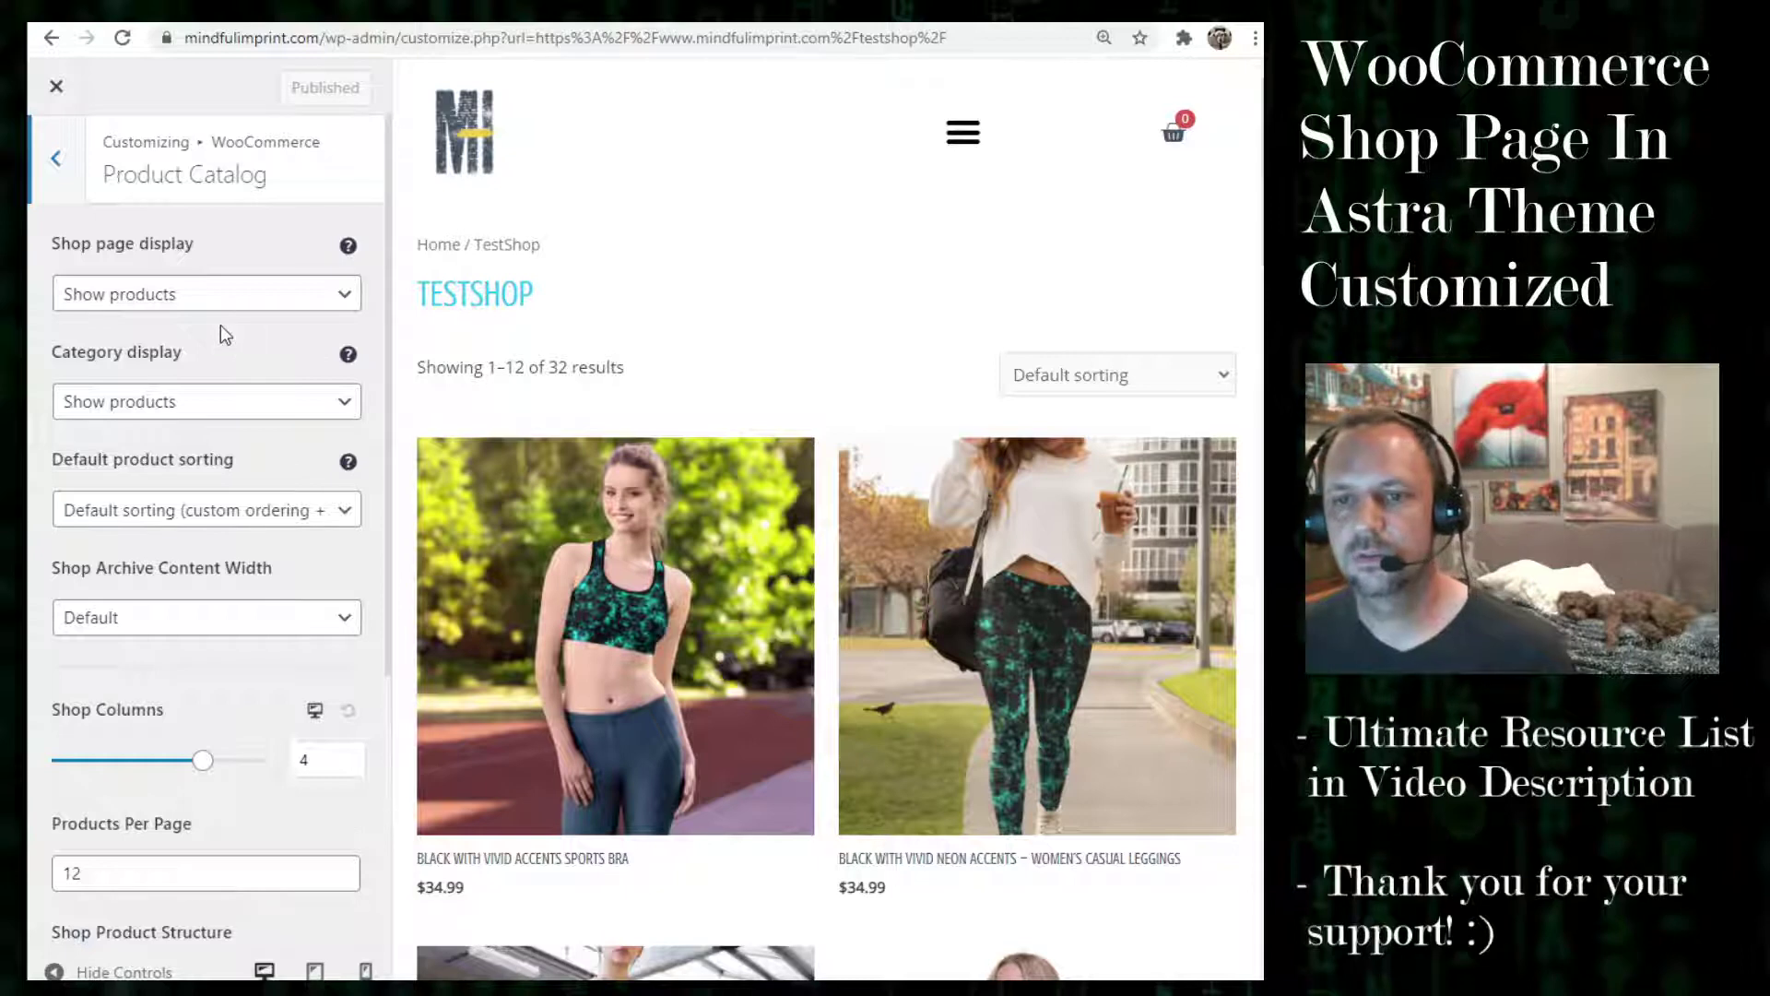
click(215, 292)
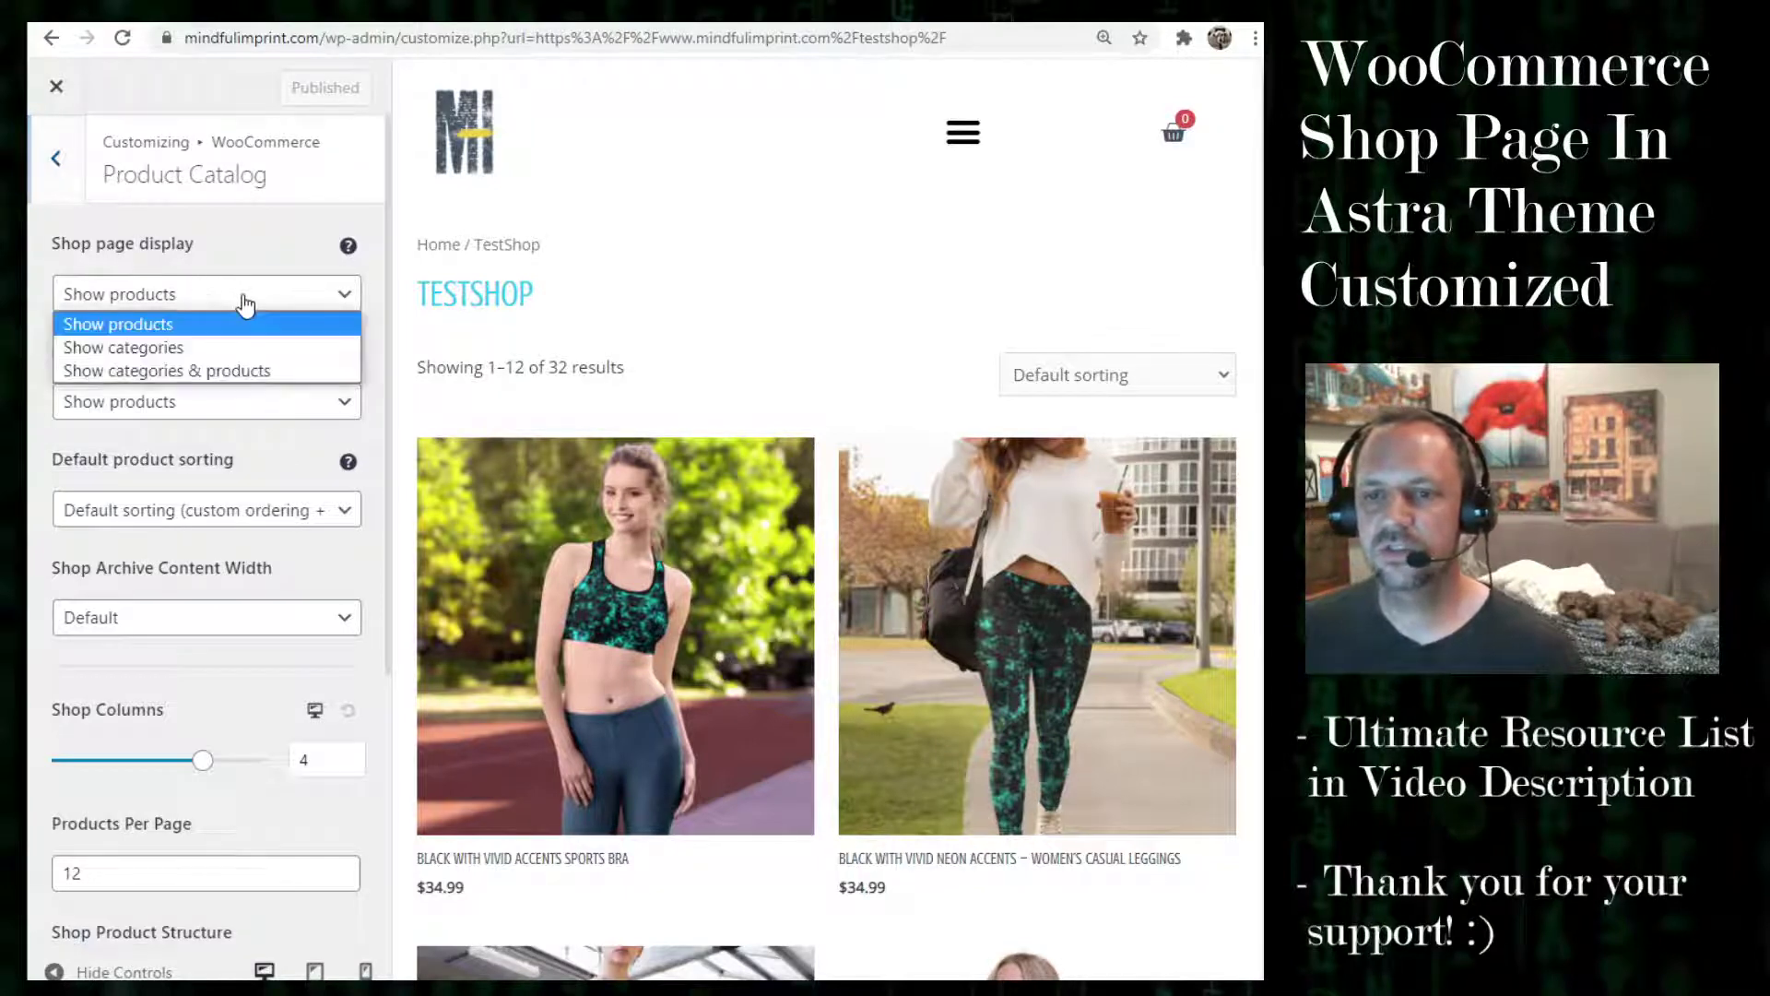
click(219, 247)
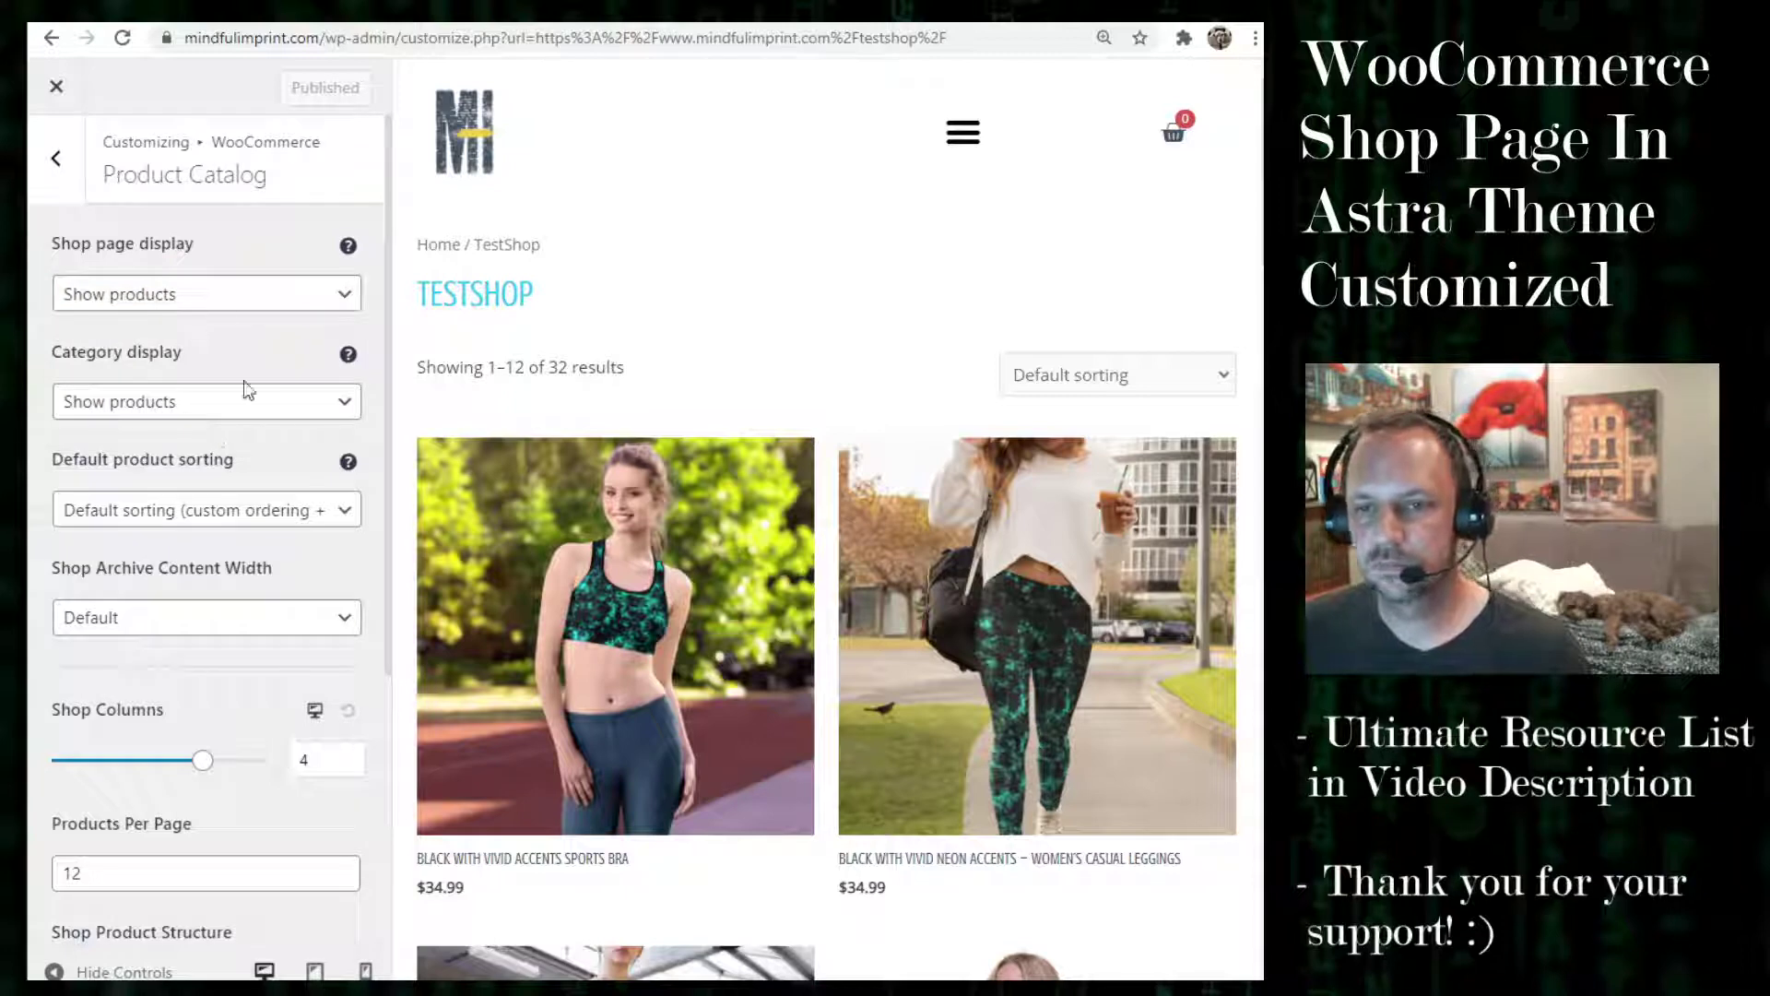
Set Shop Columns to 2 for desktop and to 2 for tablet.
scroll(198, 572, down, 2)
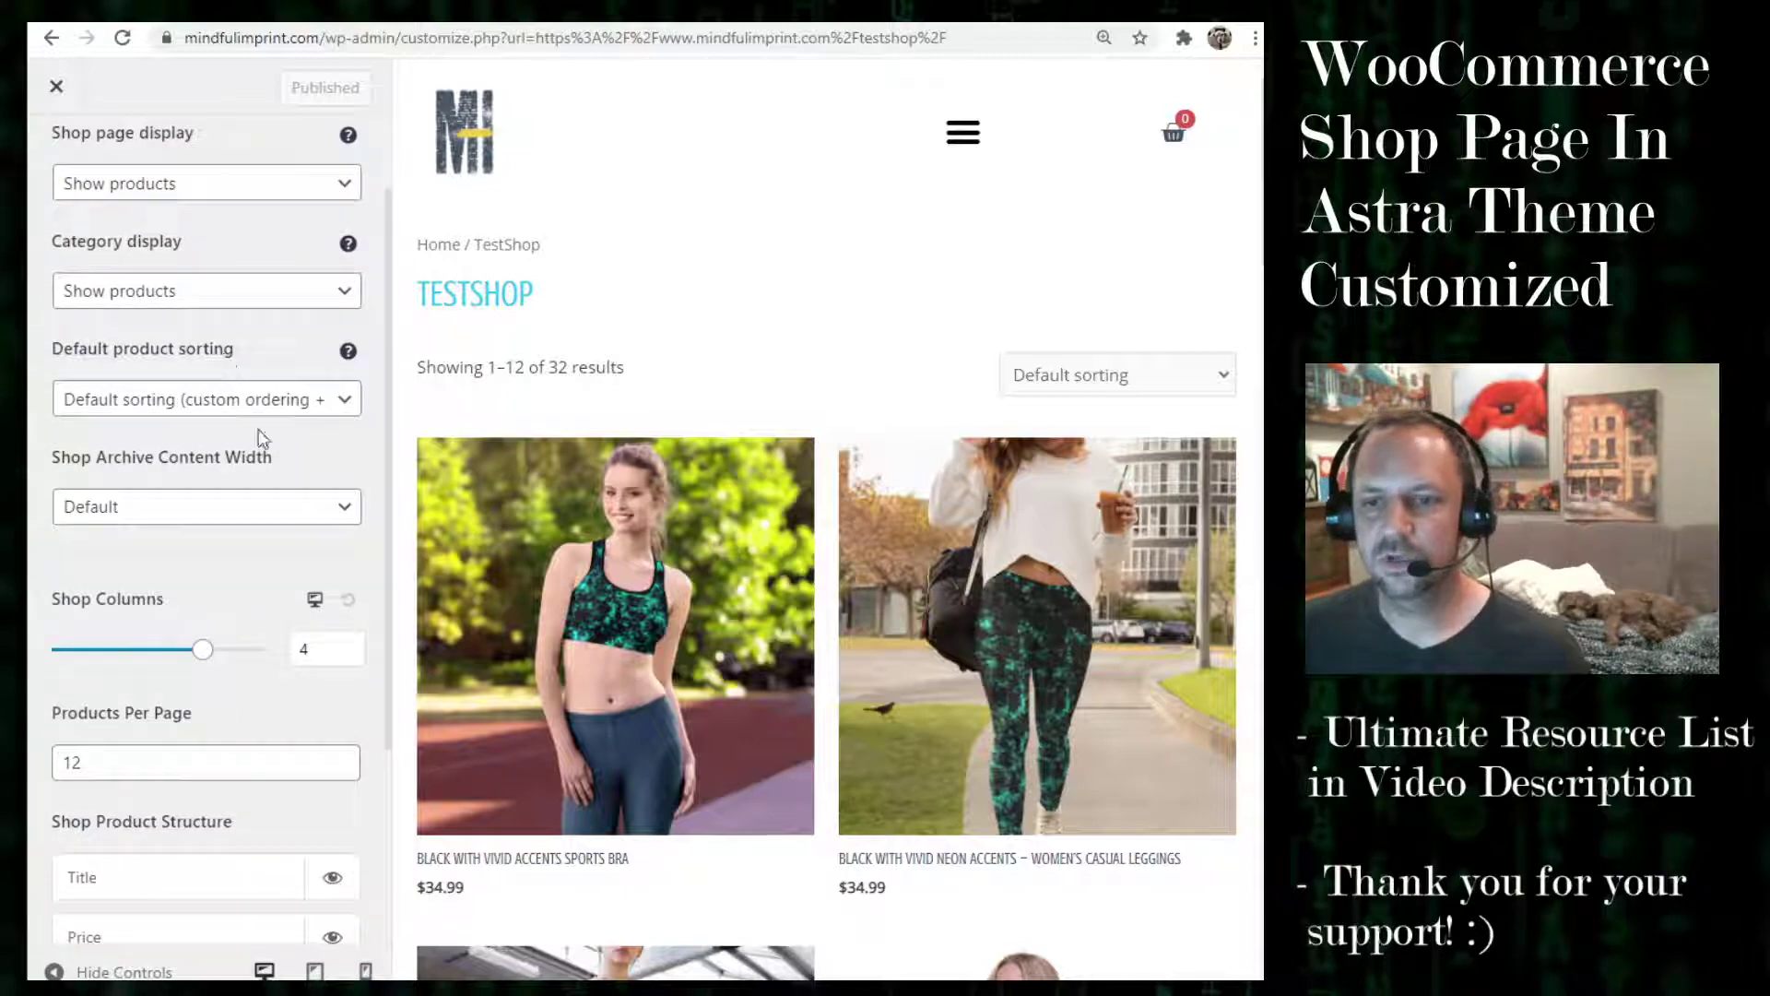
scroll(289, 431, down, 1)
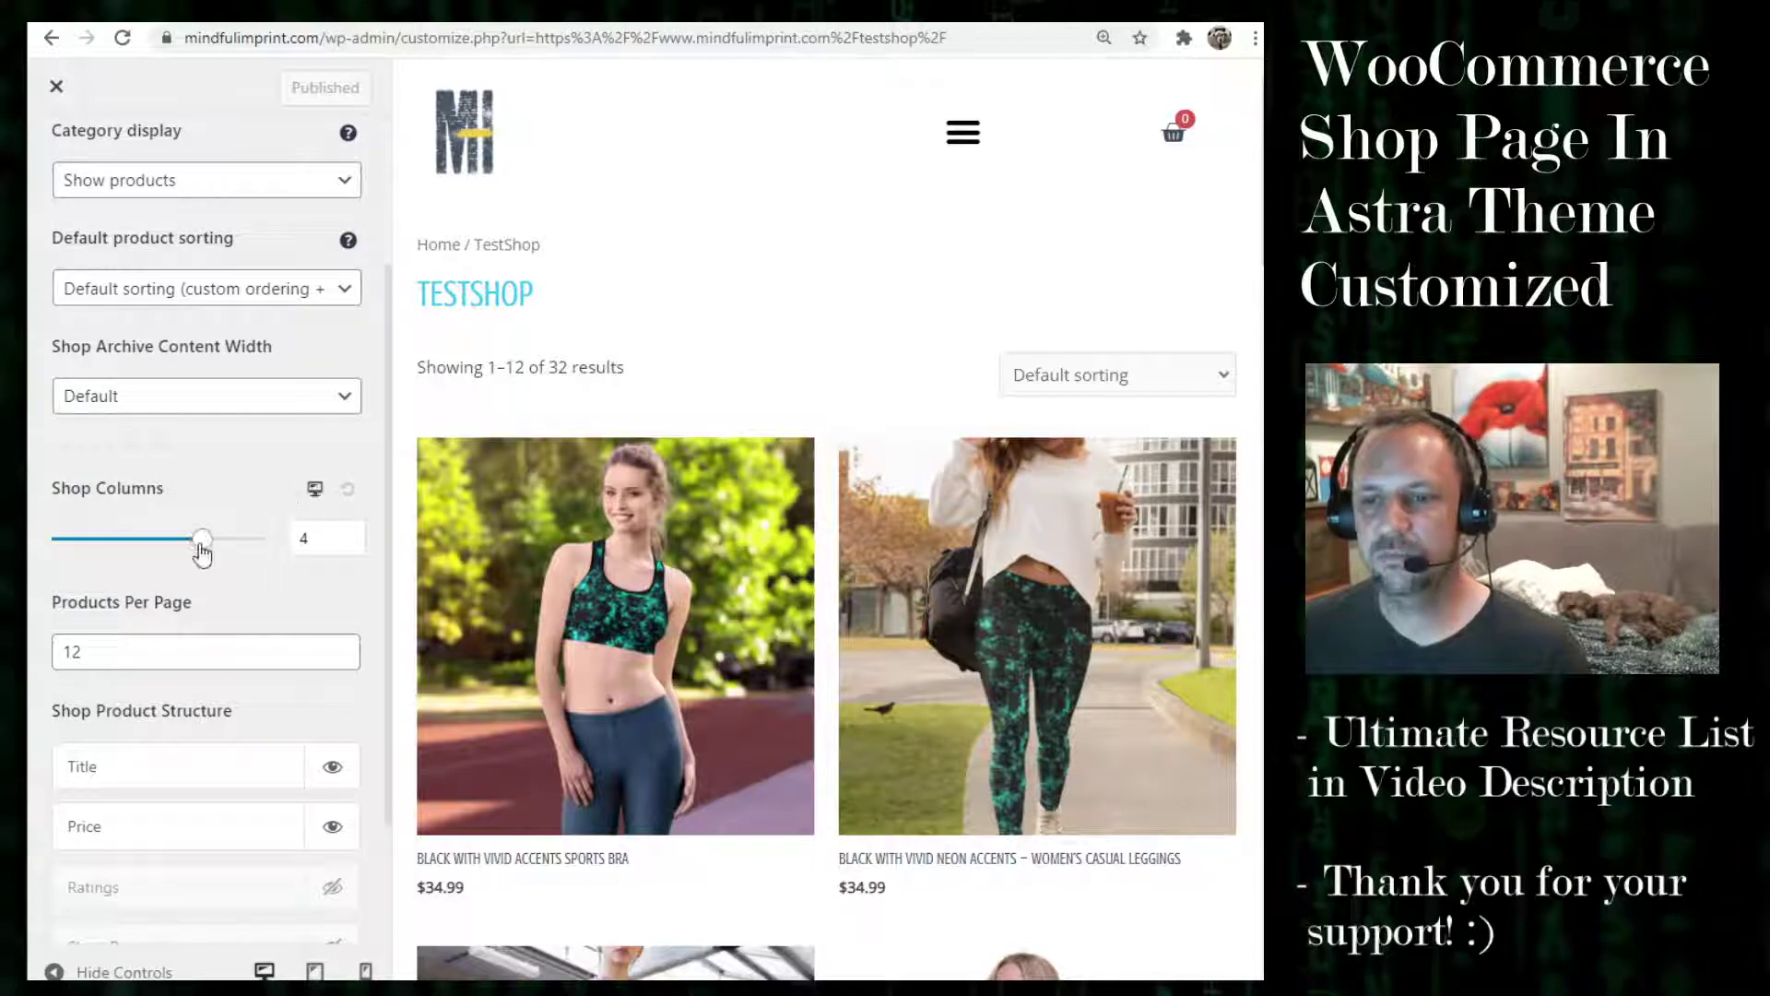
drag(202, 552, 156, 552)
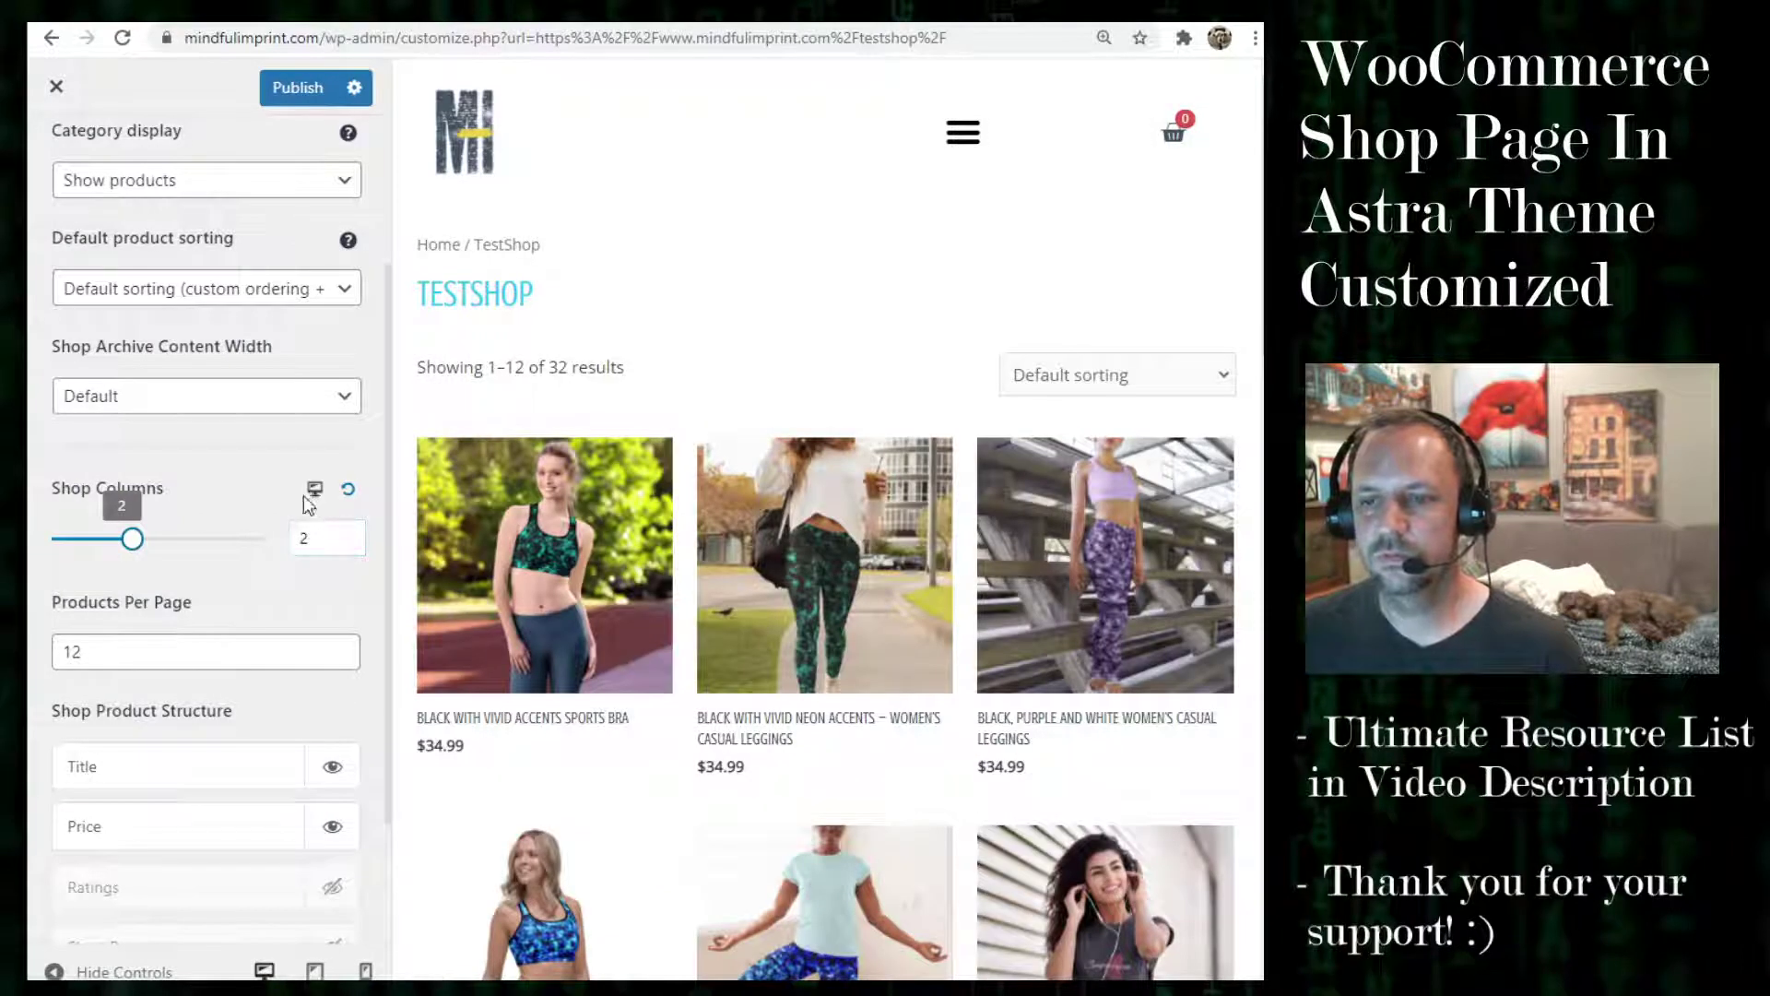
click(316, 491)
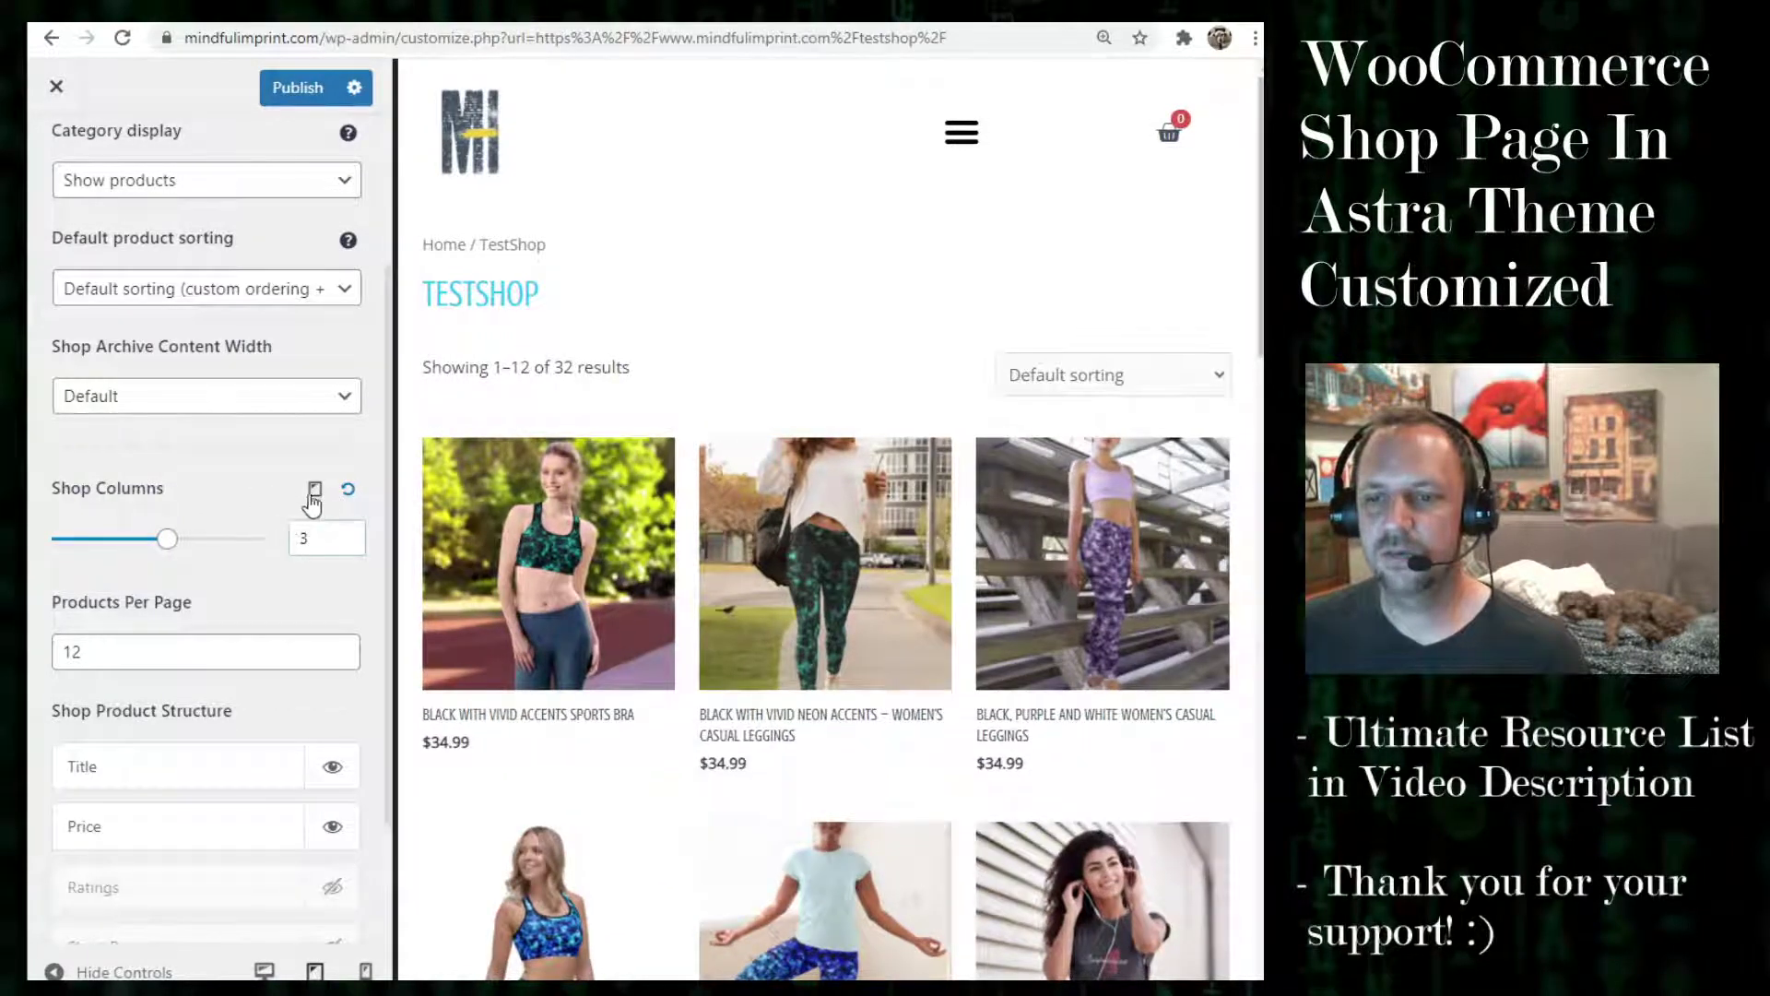
drag(165, 544, 131, 542)
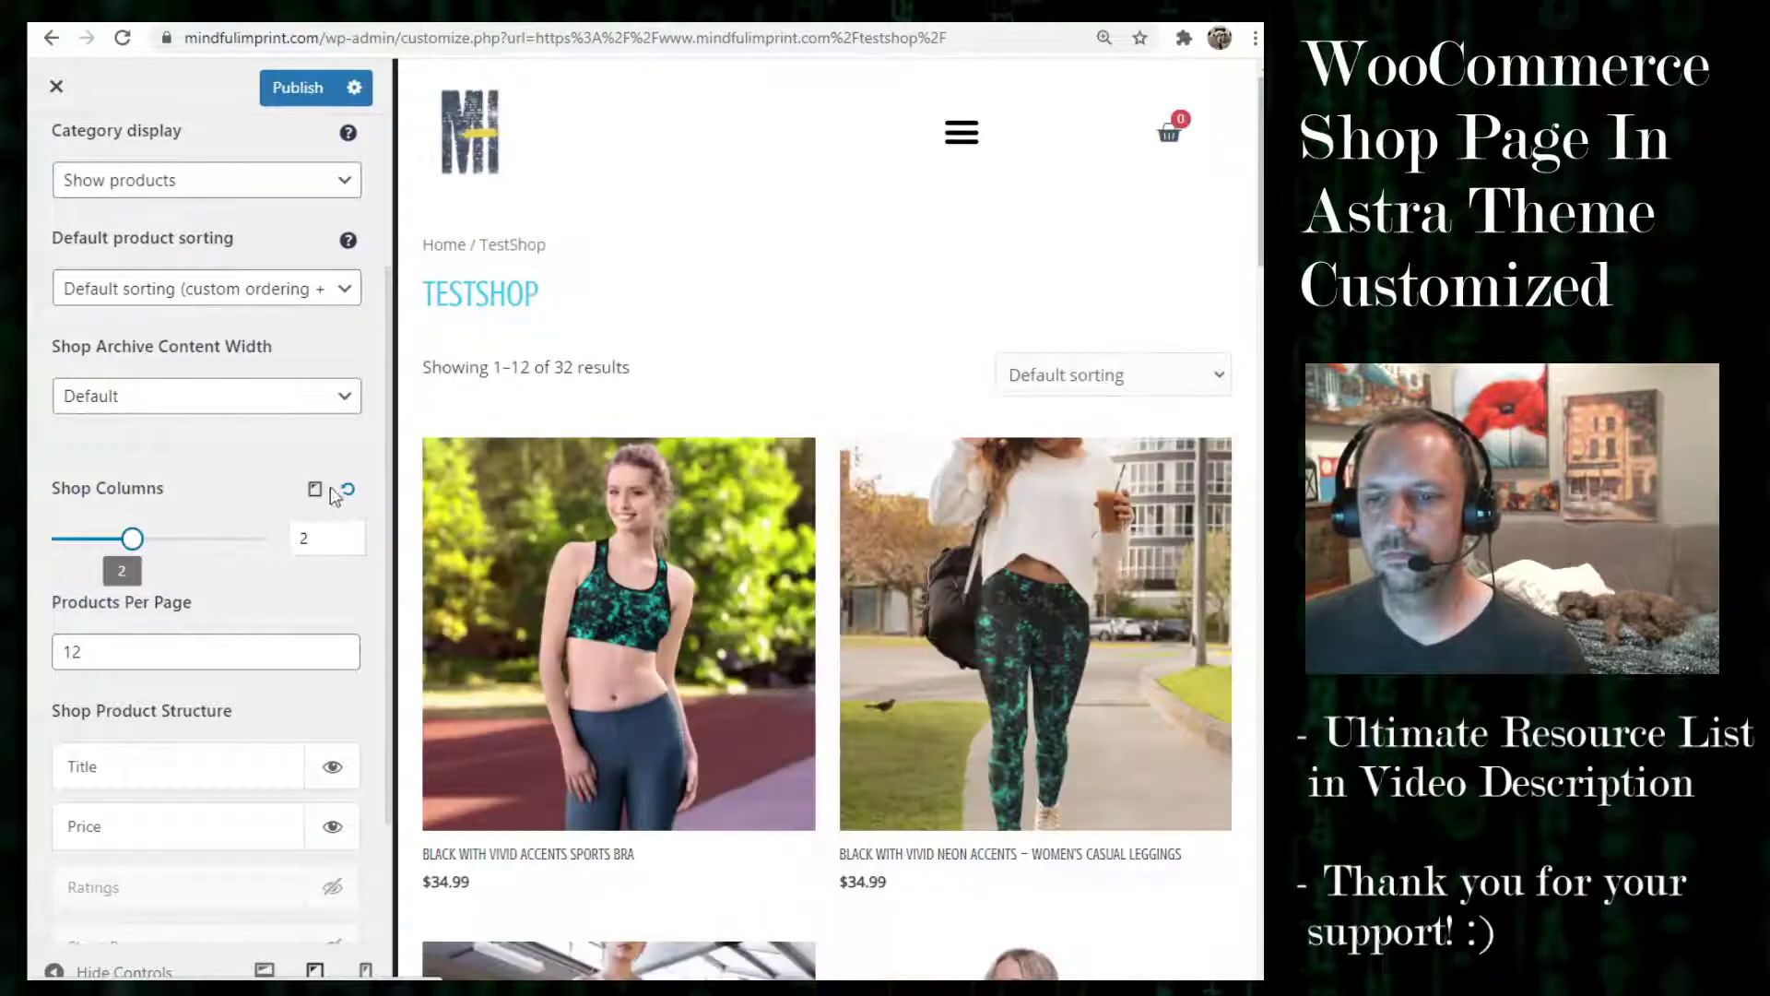
Set Shop Columns to 1 for mobile and publish the change.
click(314, 489)
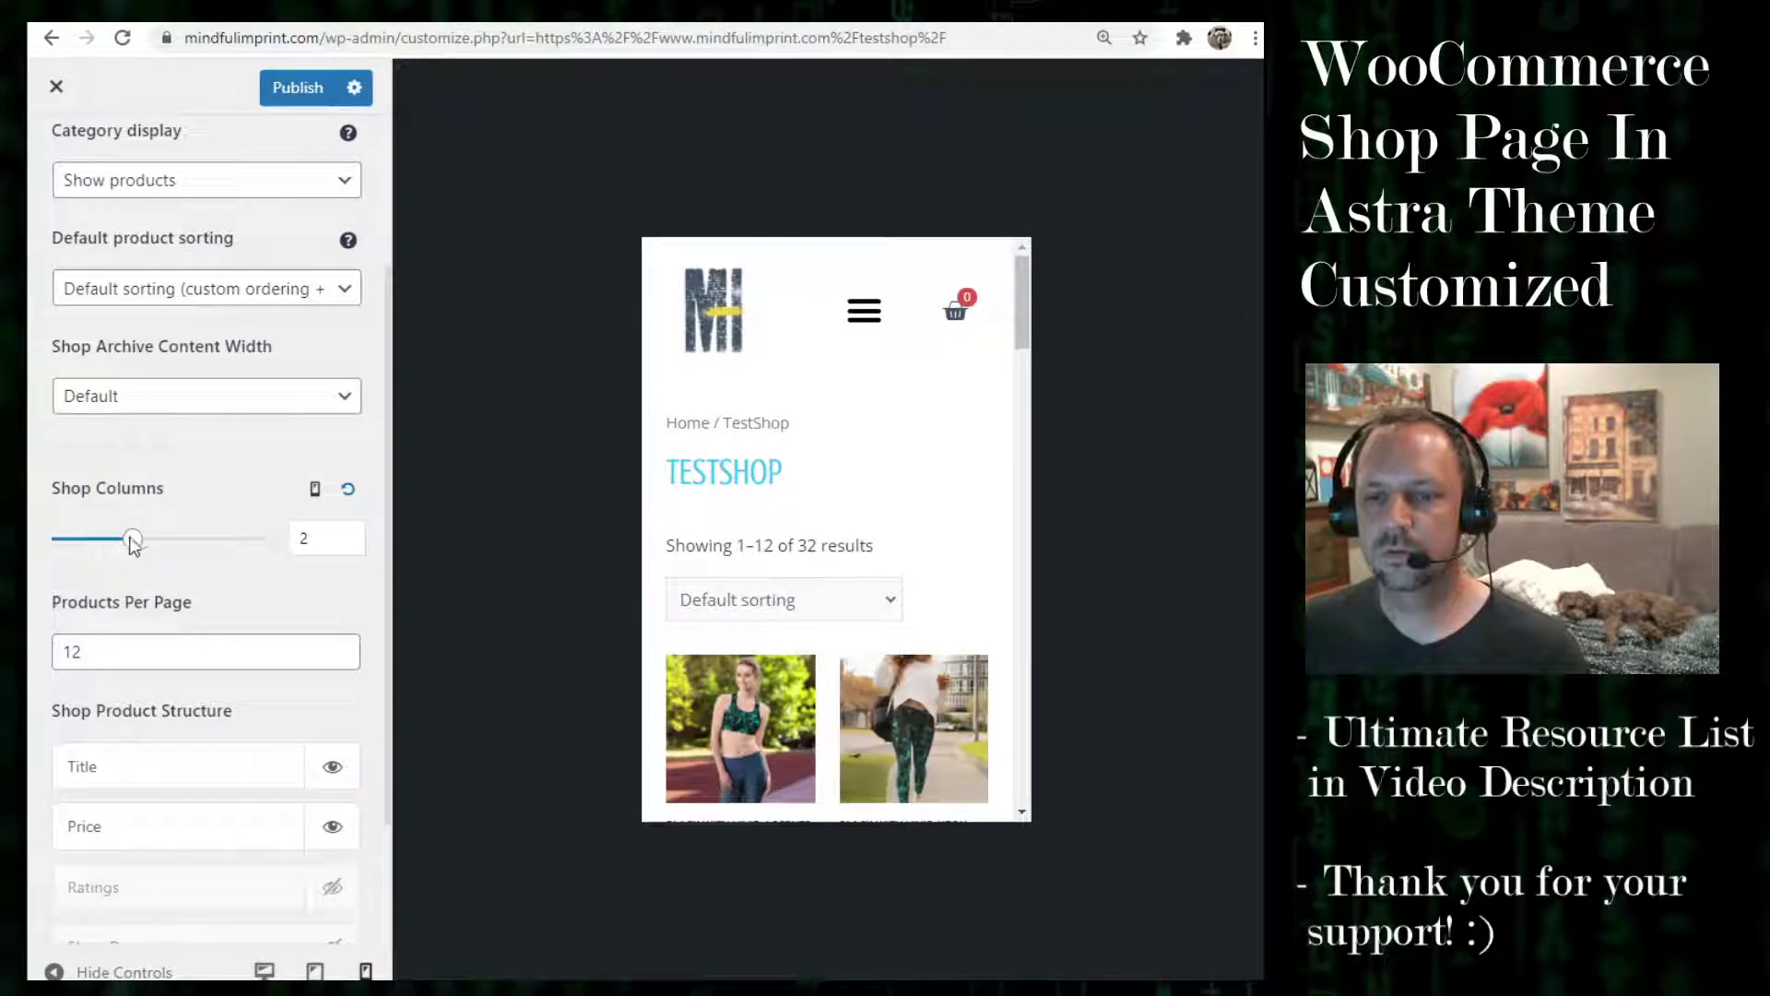
drag(132, 540, 93, 546)
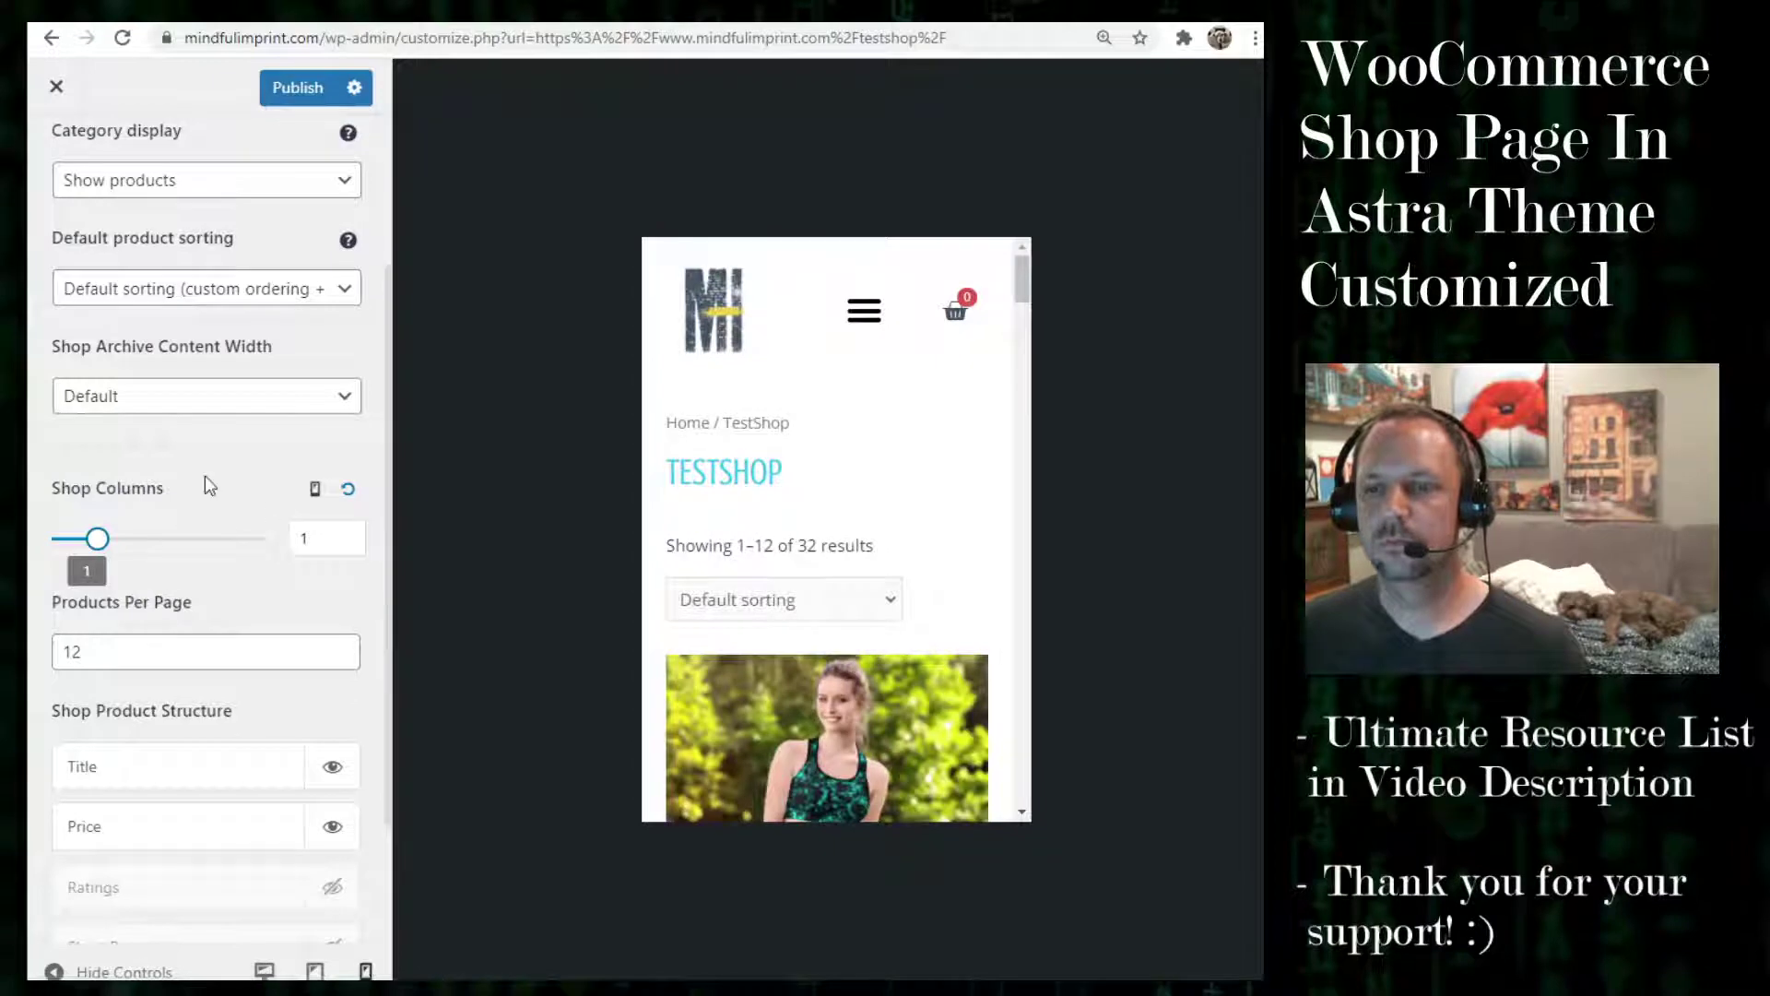
click(295, 92)
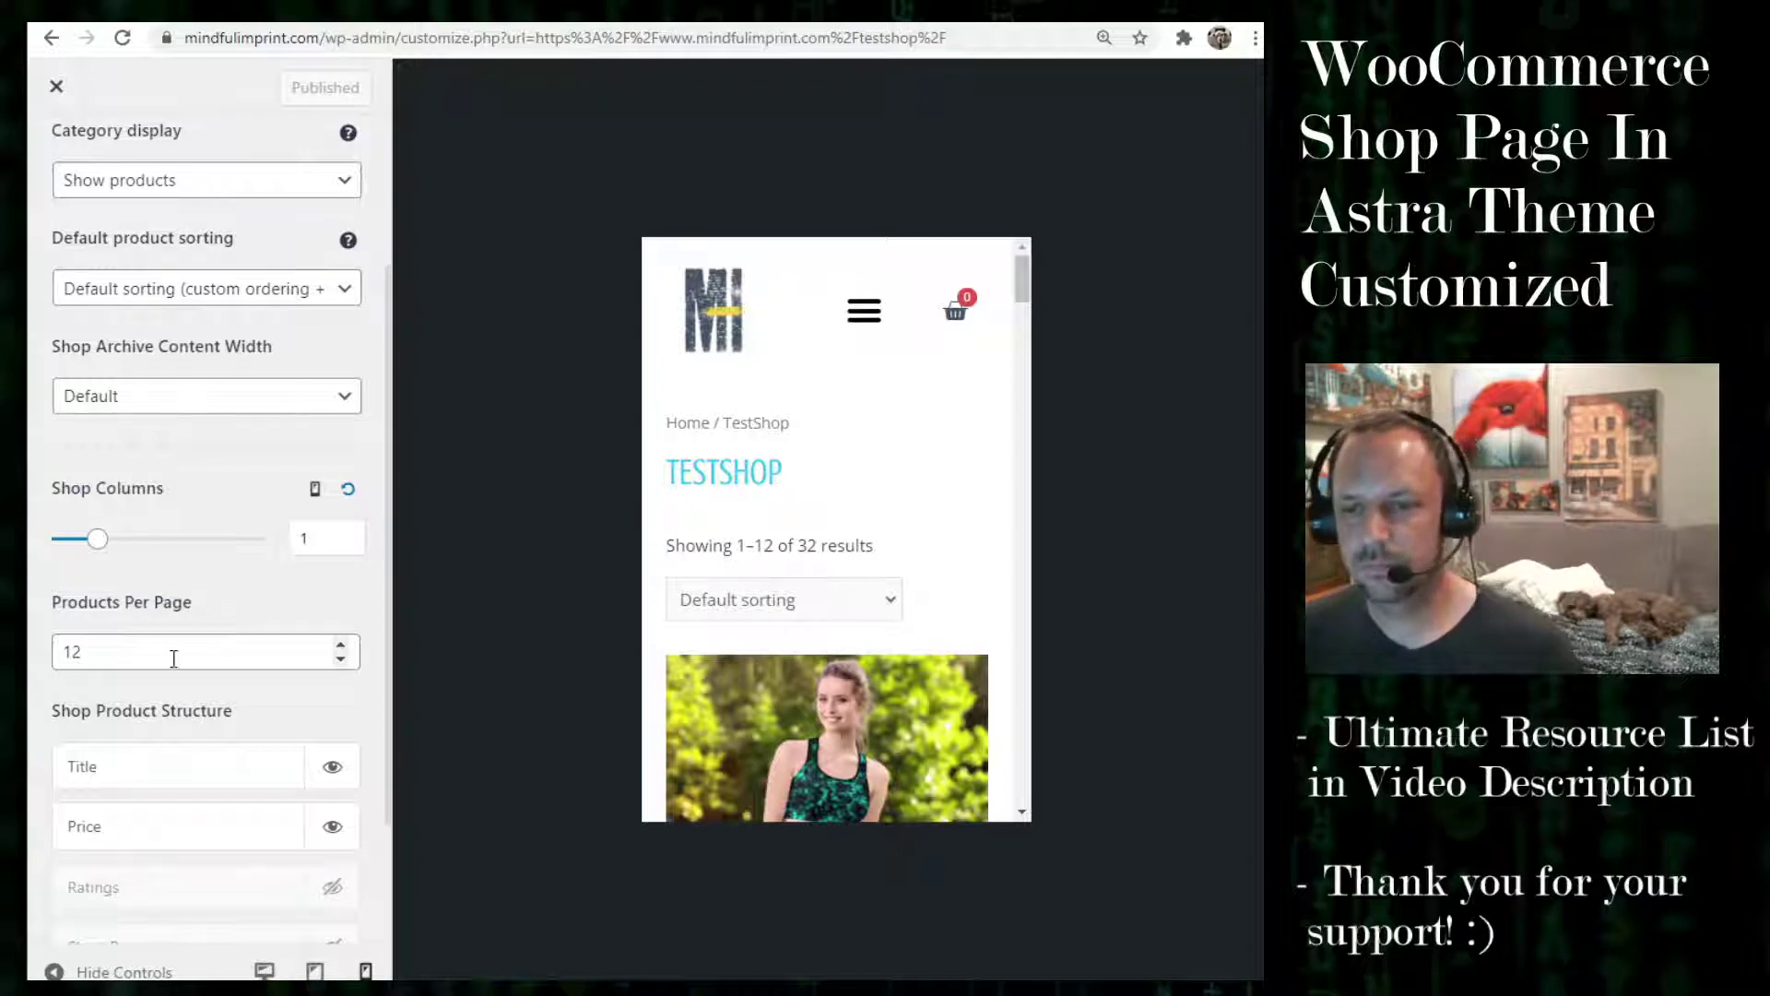
Set Products Per Page to 10 and publish the change.
click(120, 662)
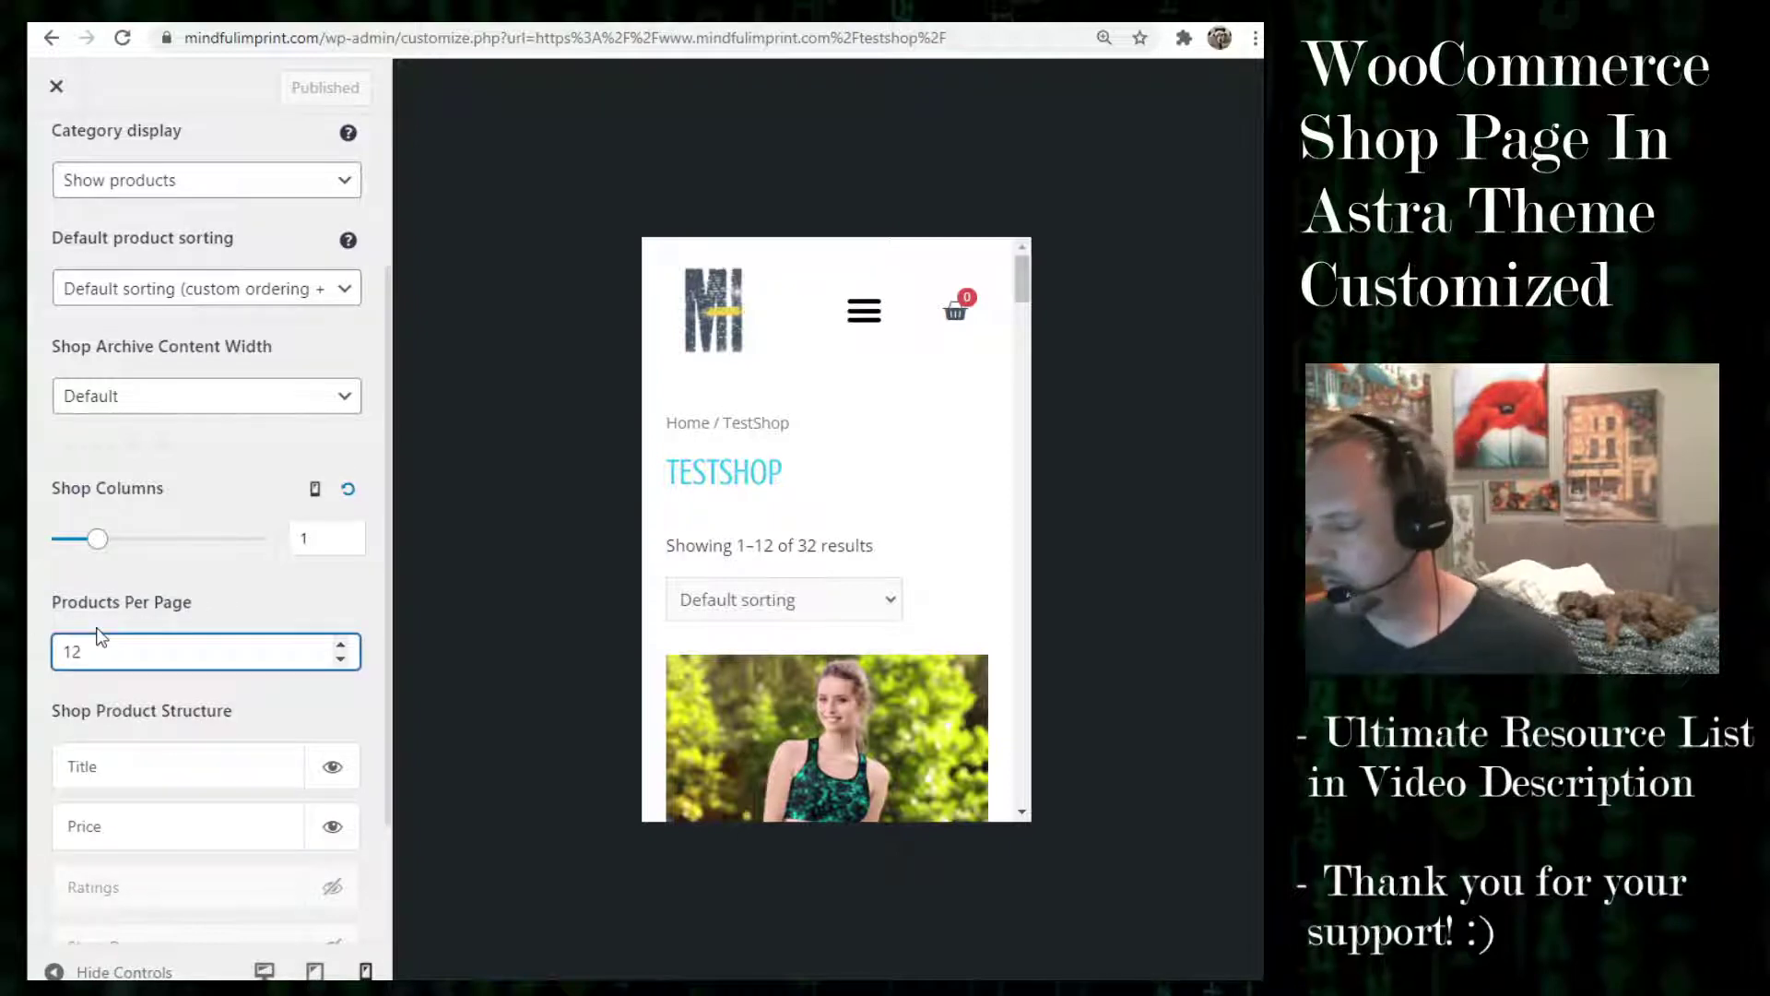
key(BackSpace)
text(0)
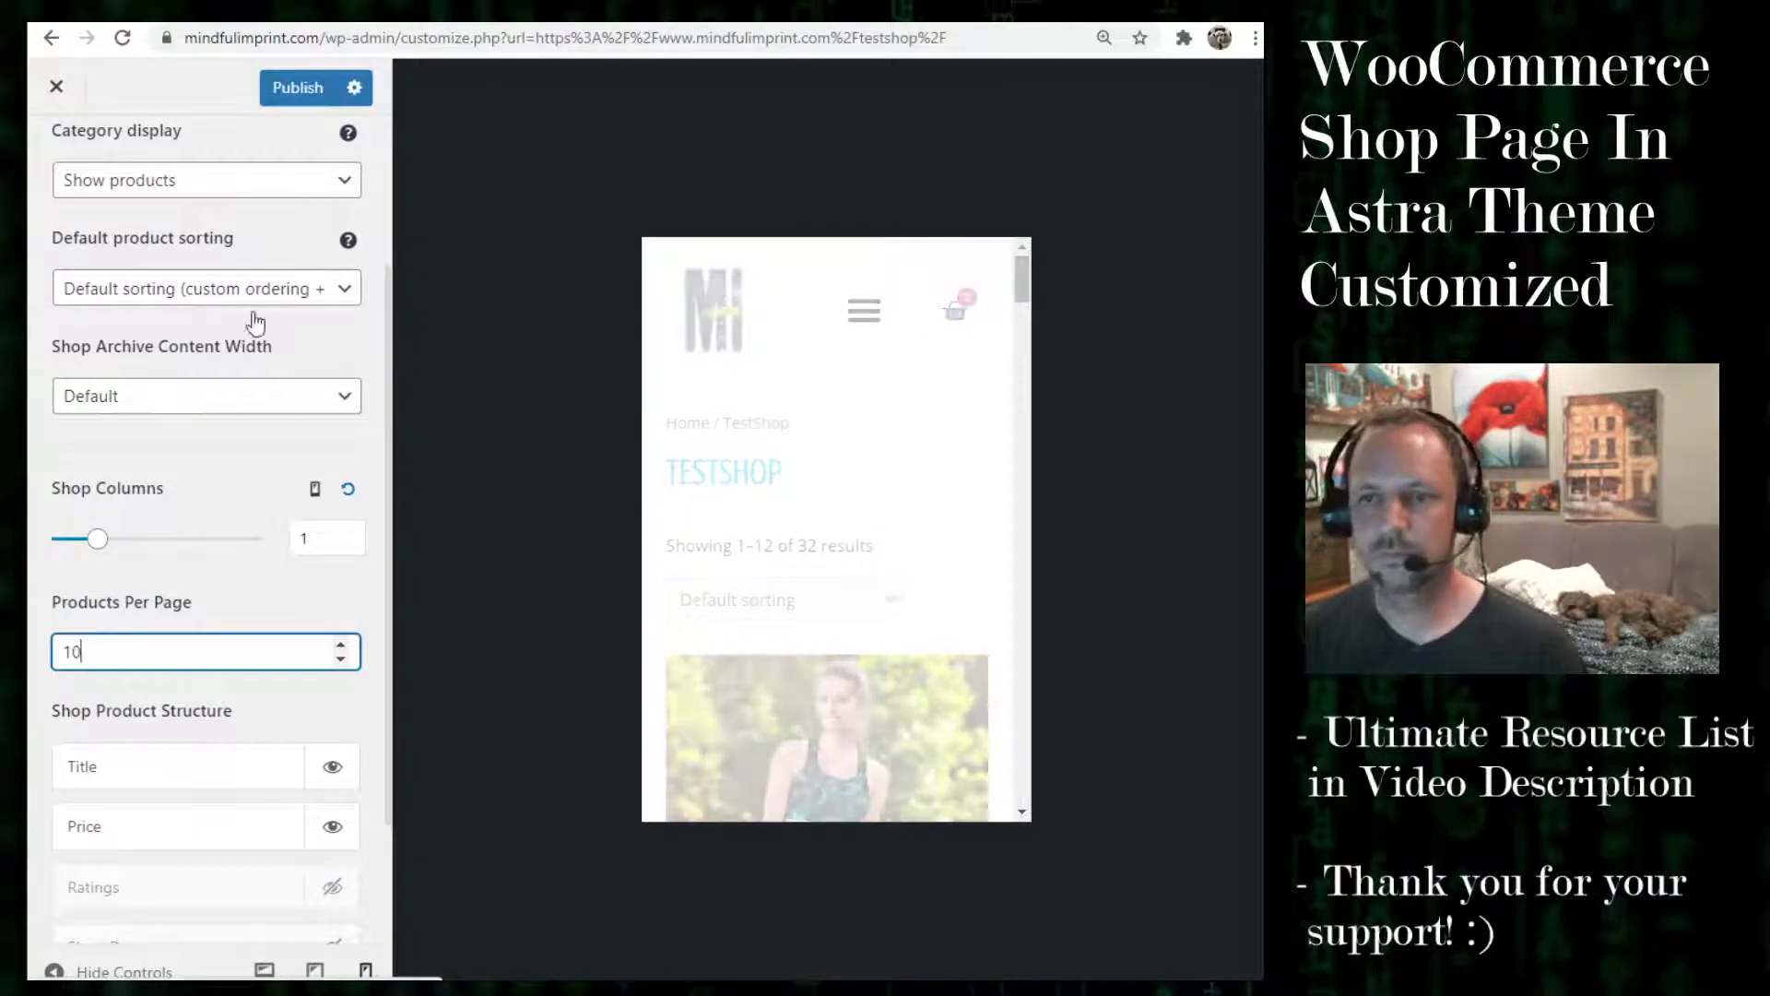
click(296, 93)
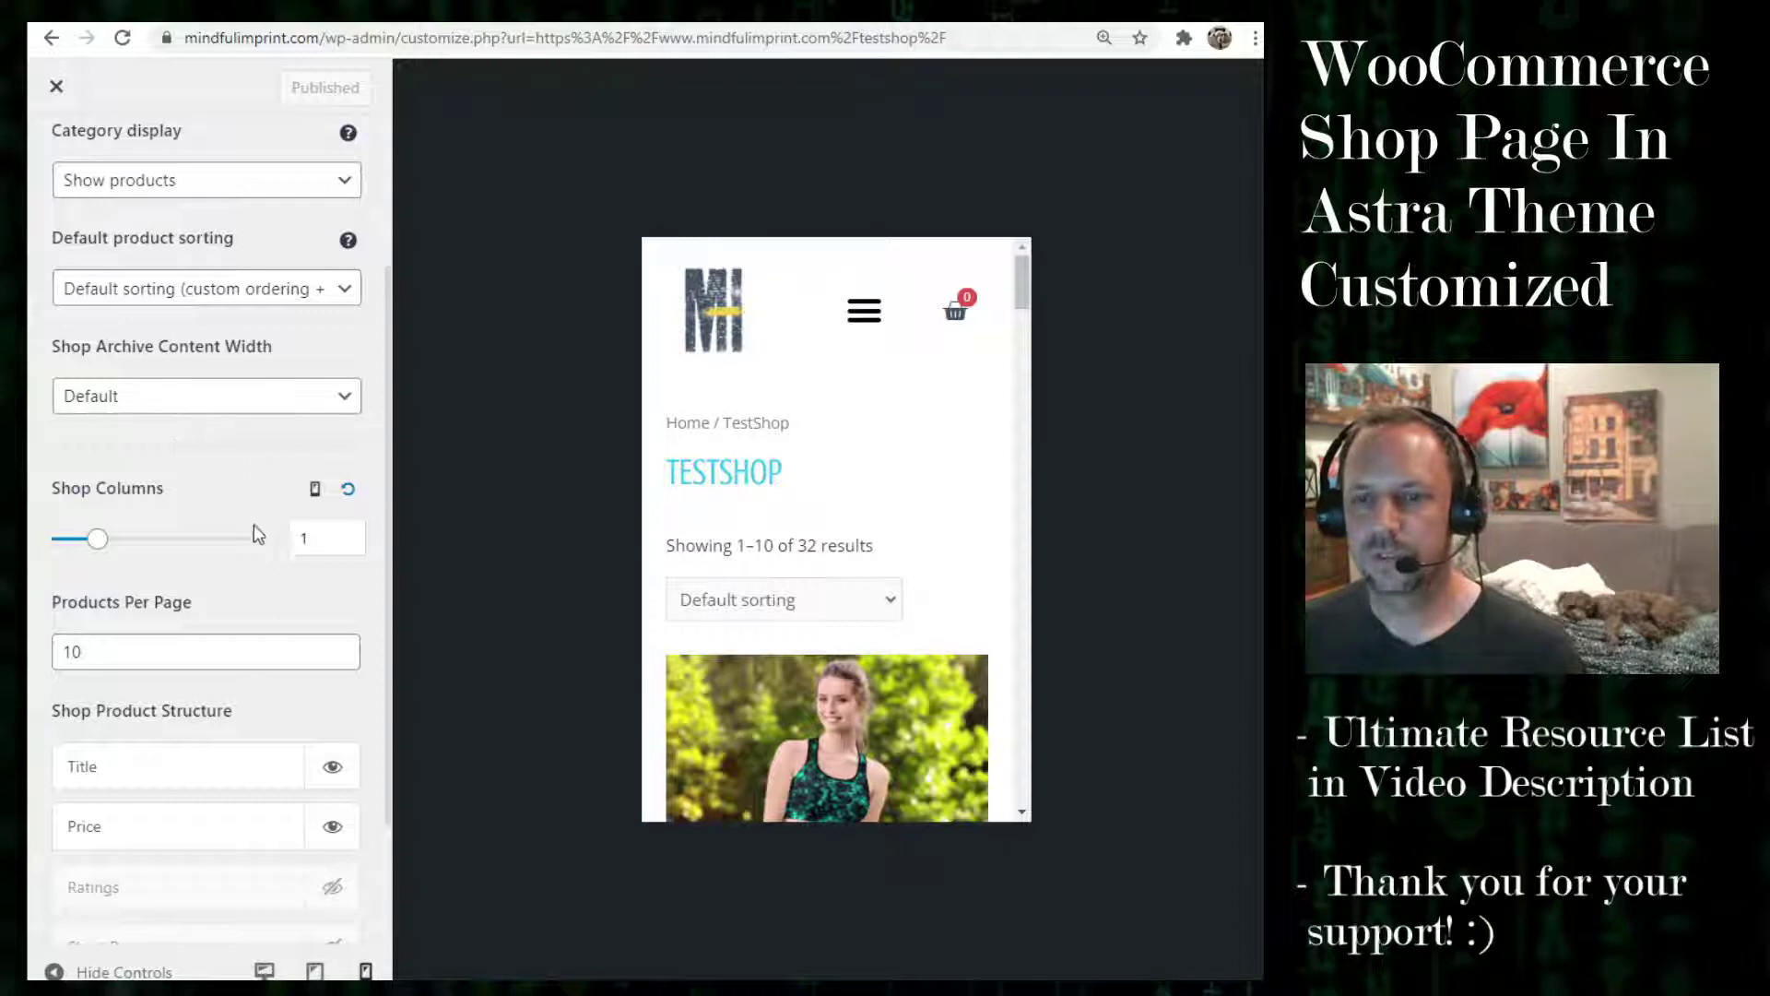
Hide the Price element in the Shop Product Structure and show it again.
scroll(231, 524, down, 2)
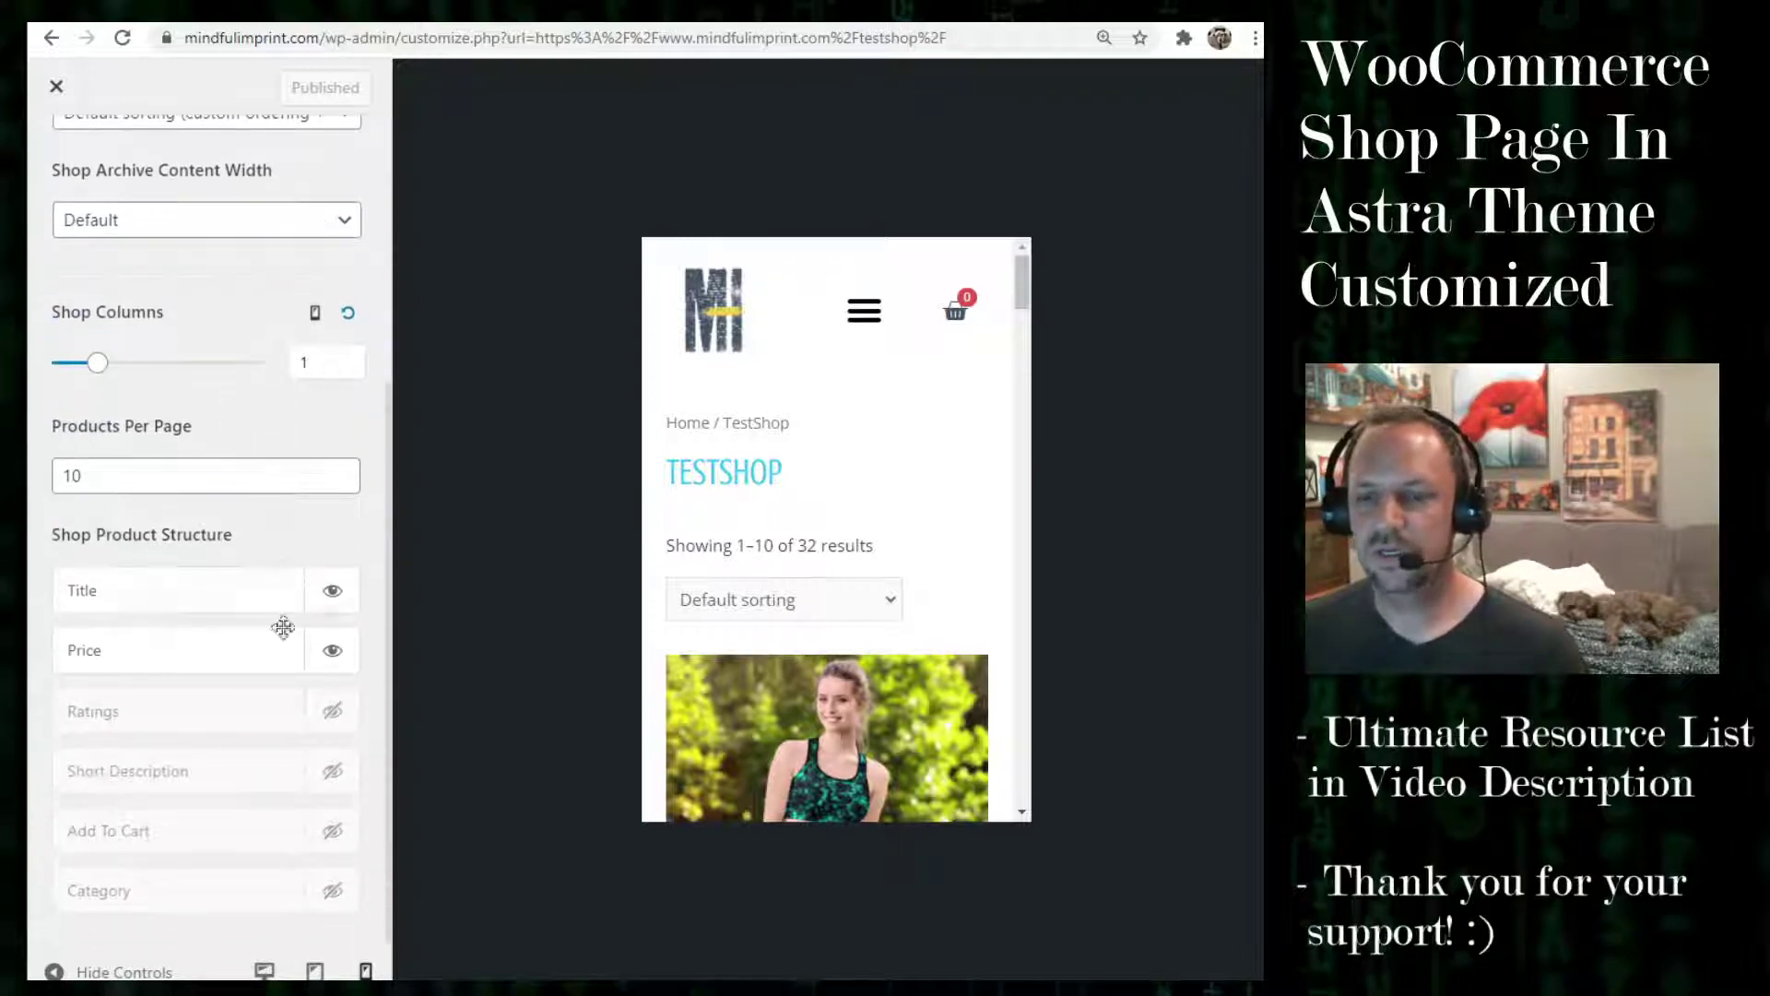
scroll(788, 680, down, 1)
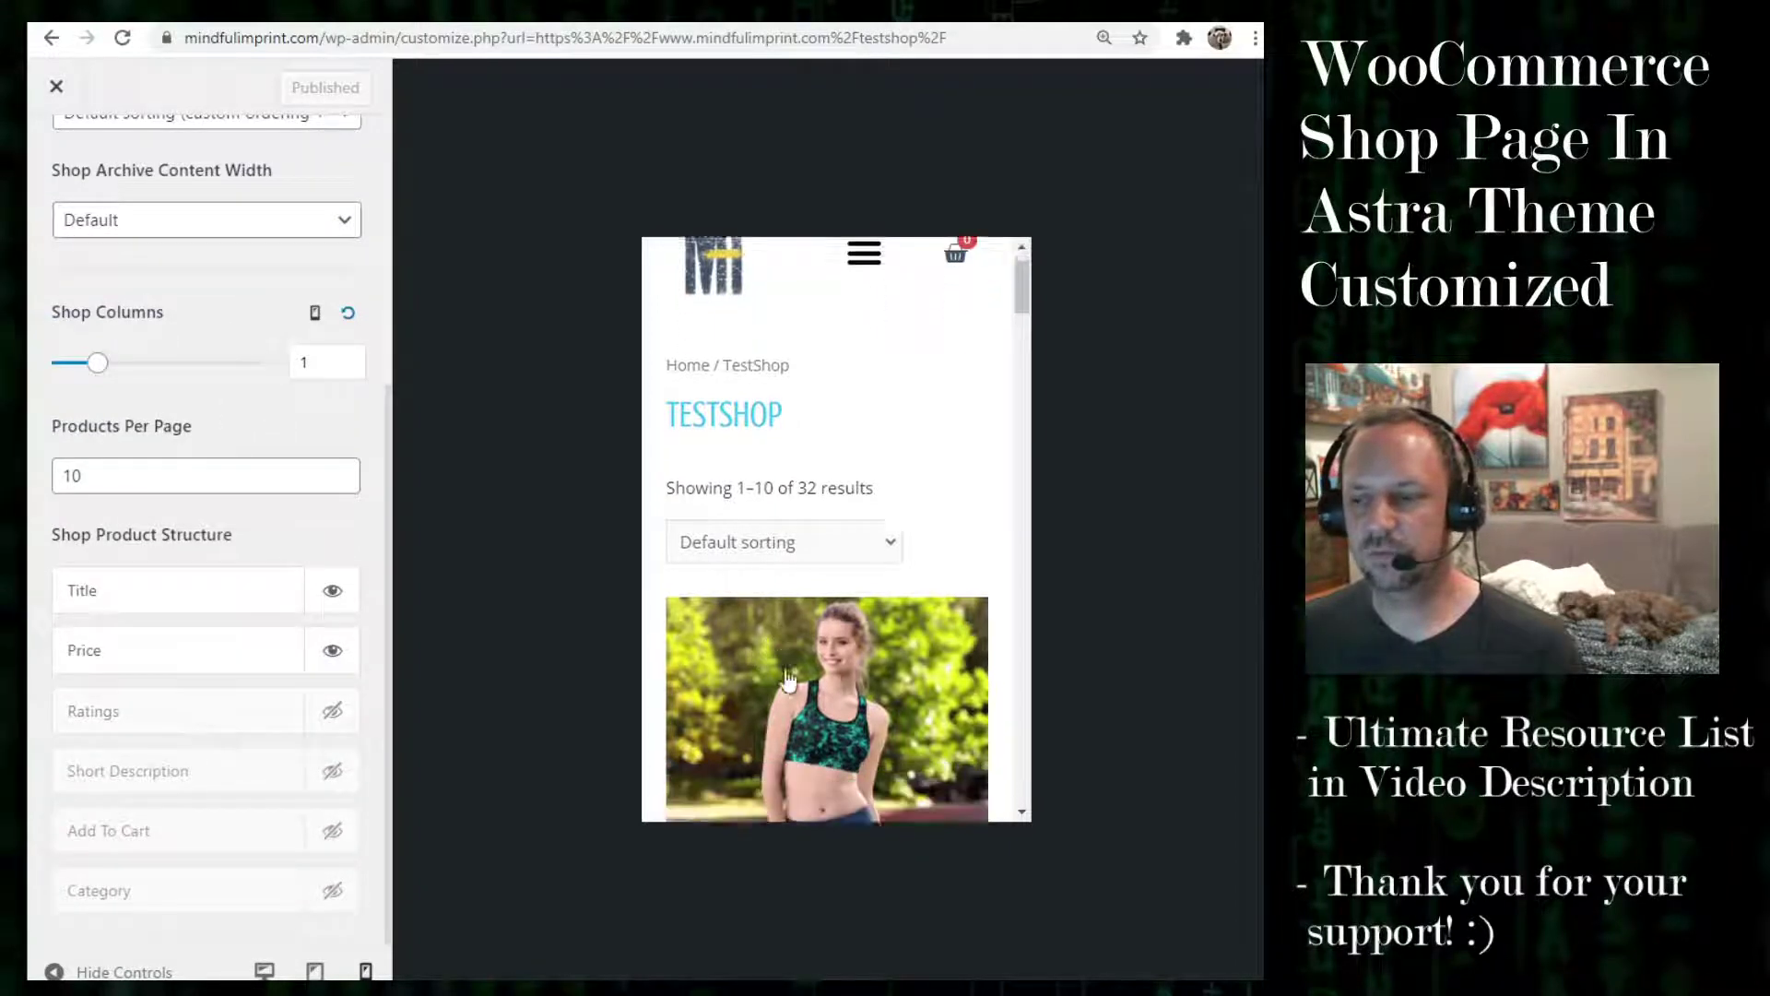
scroll(788, 681, down, 5)
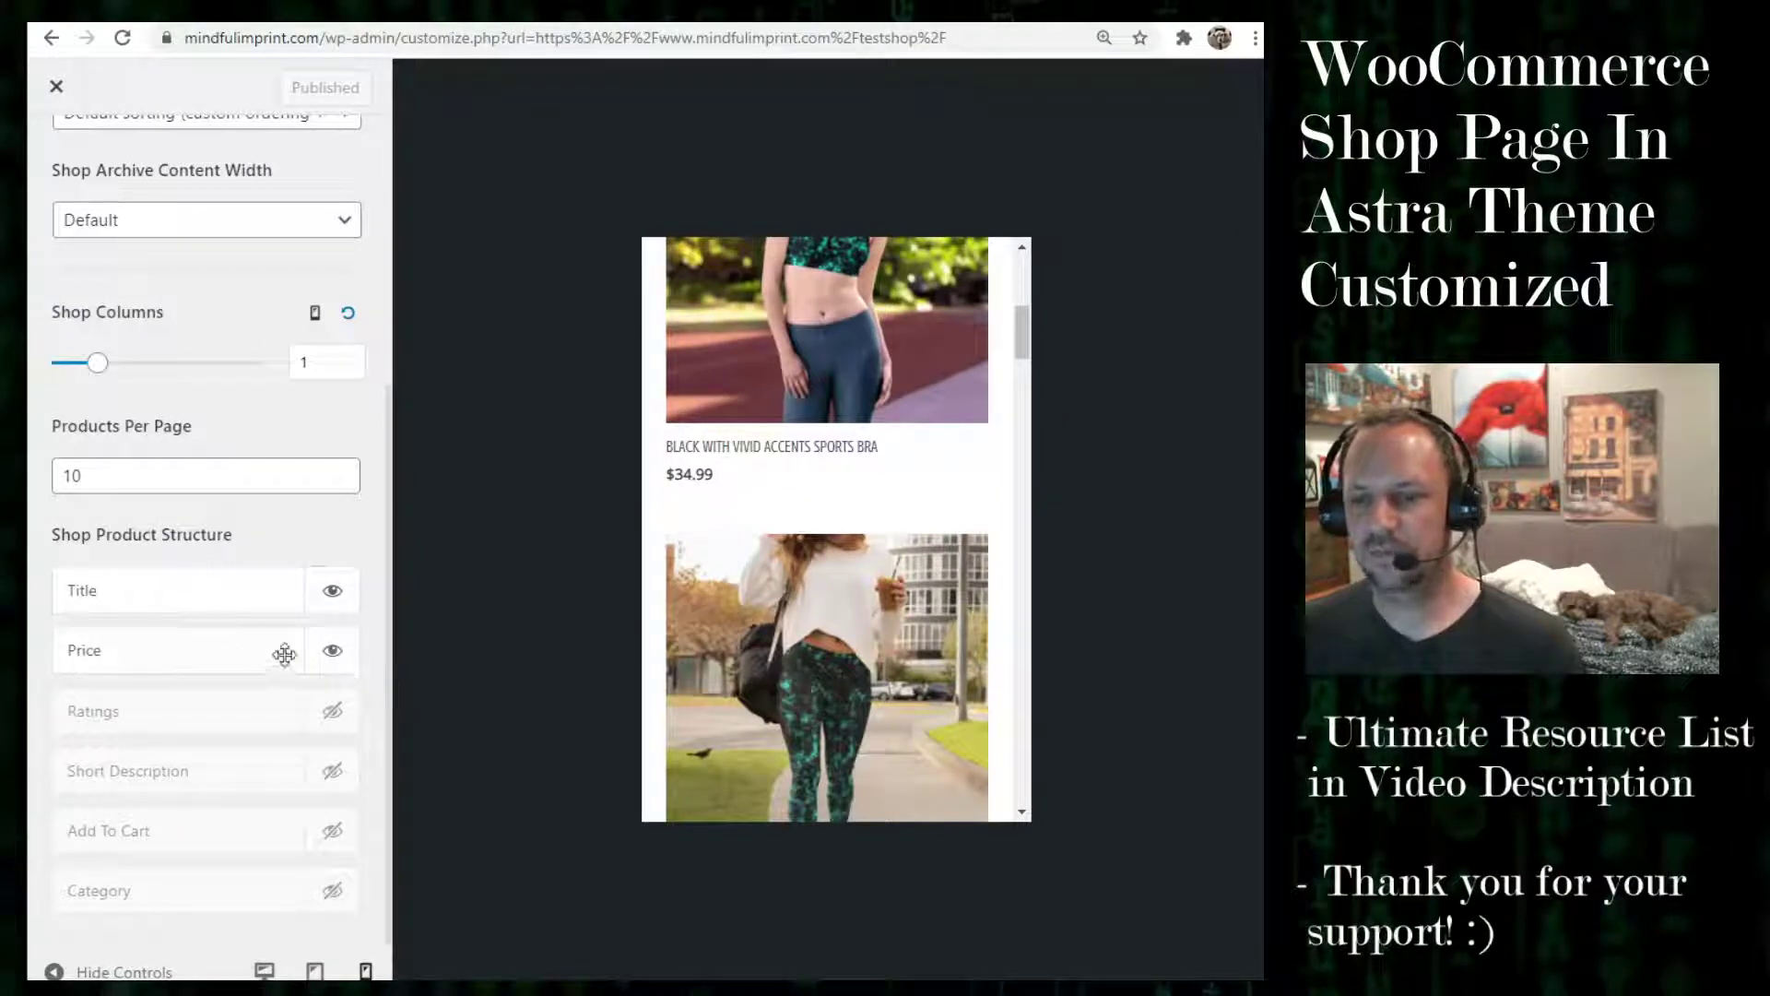
click(333, 652)
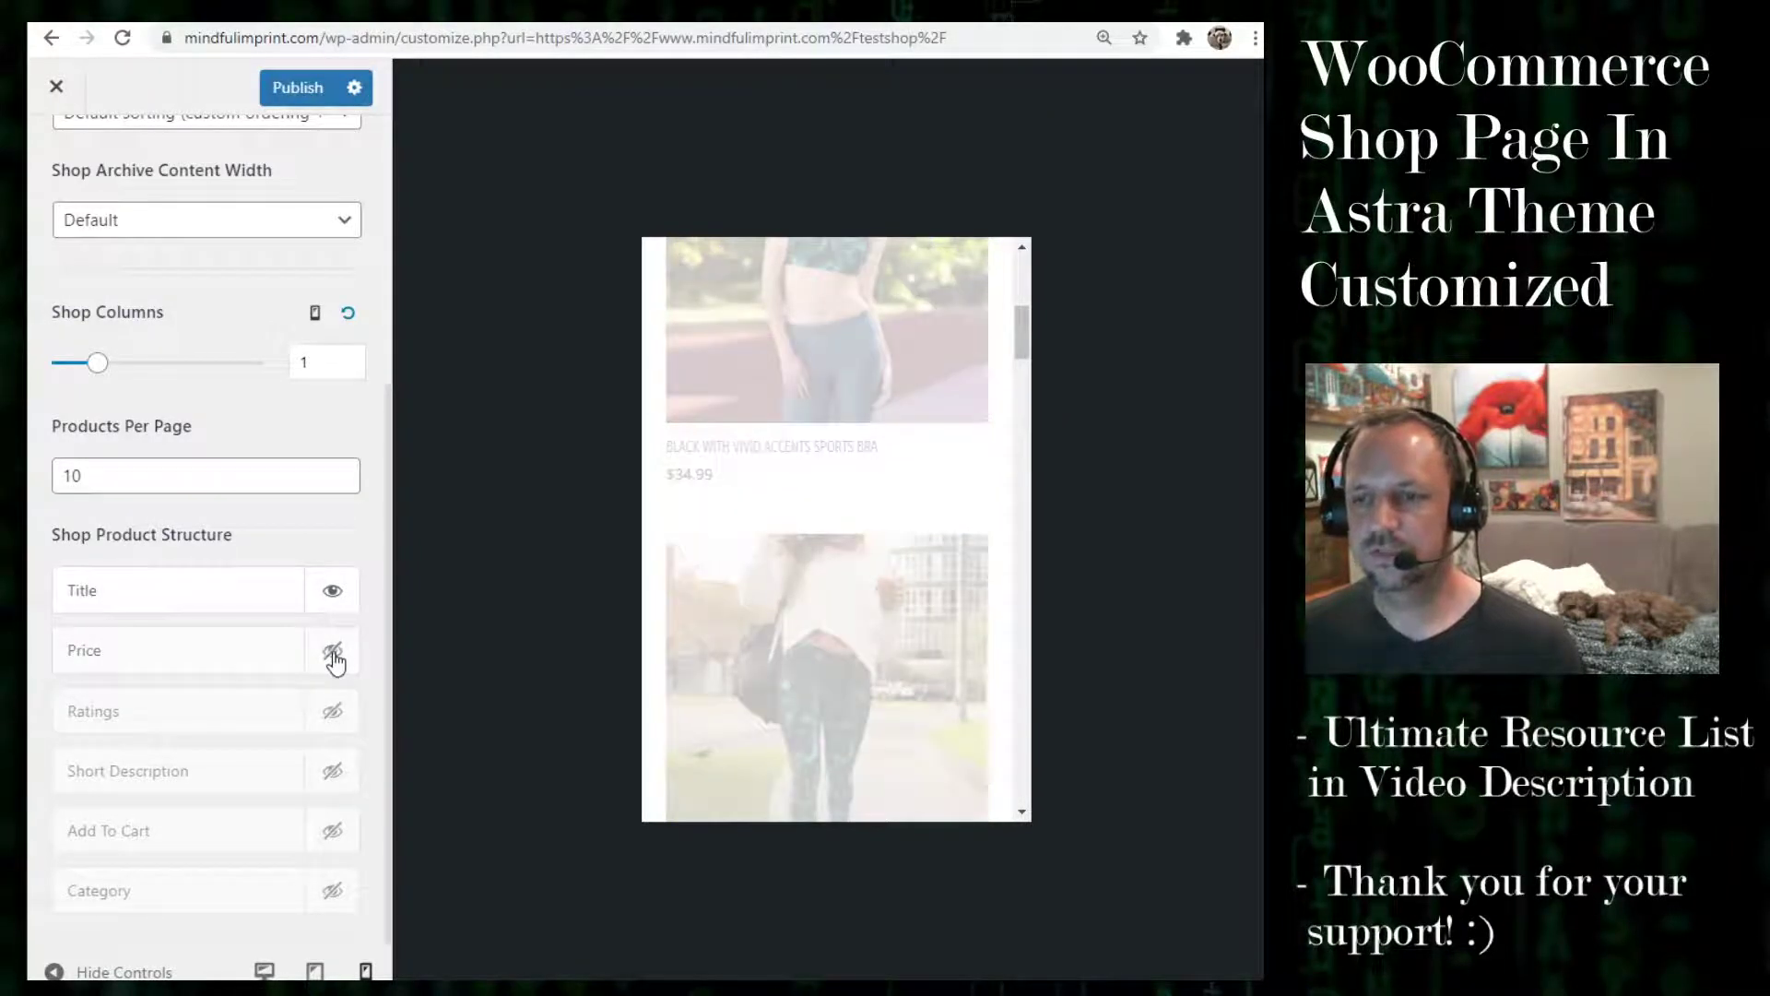
click(333, 652)
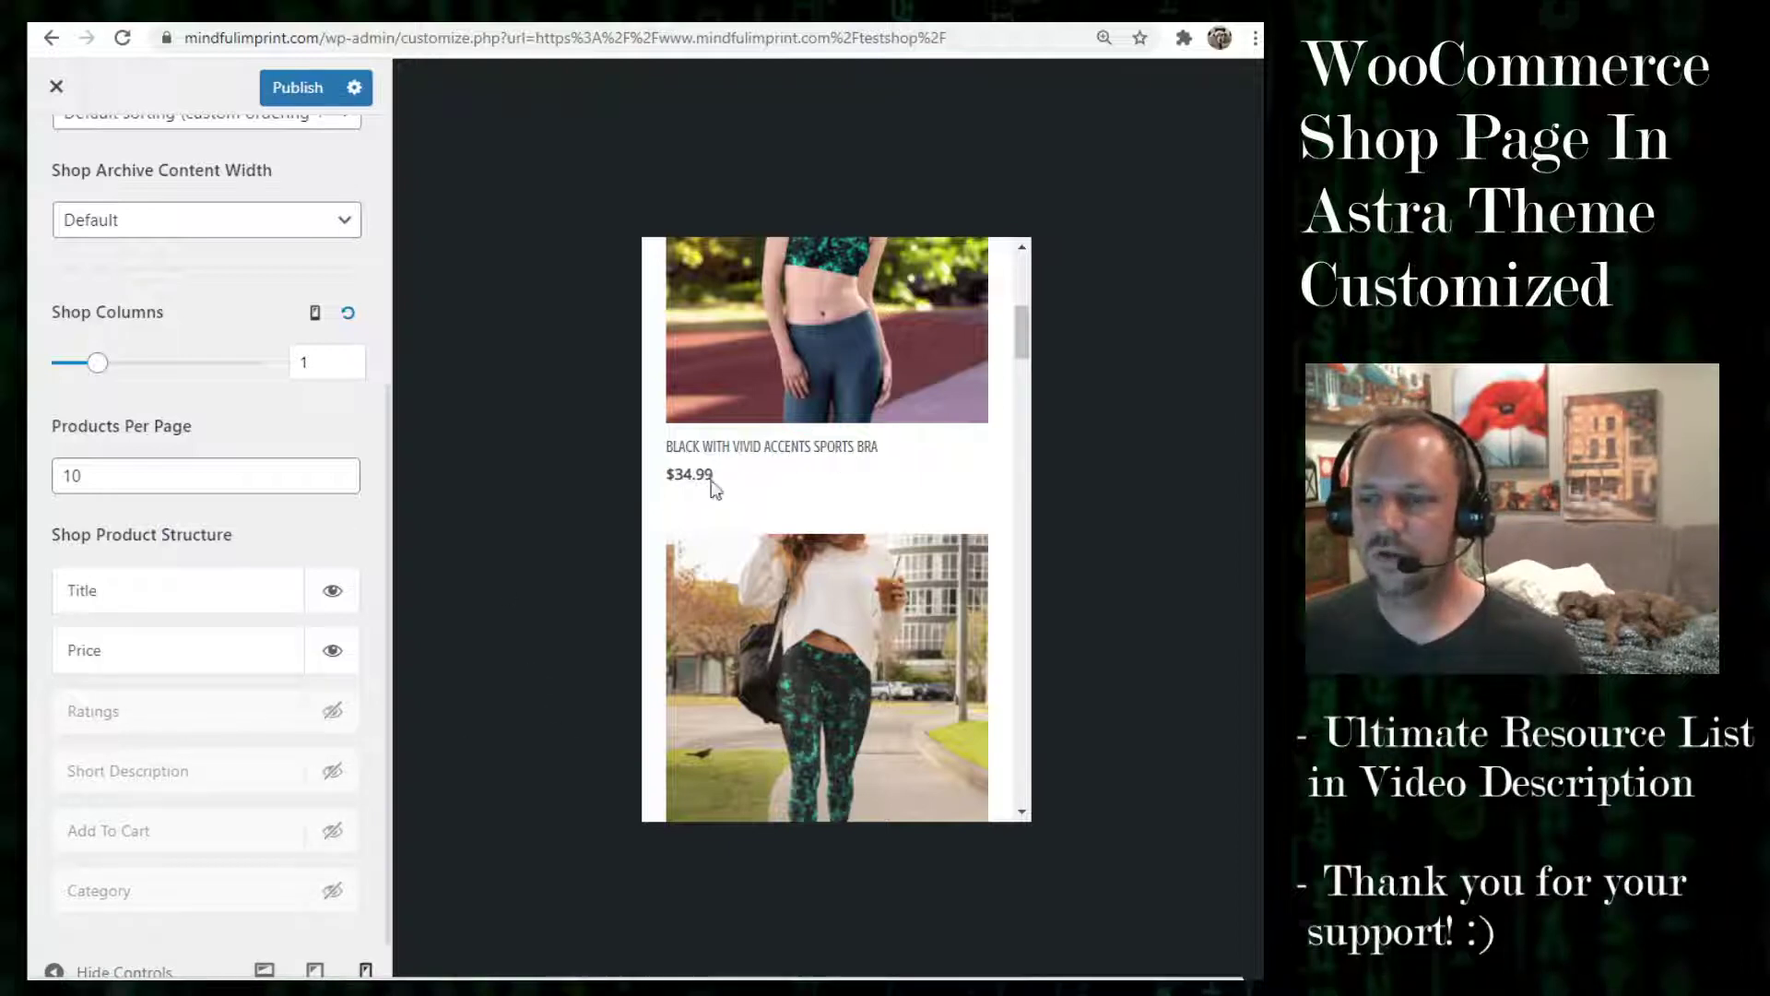
Leave the WooCommerce settings and open the theme's global Colors settings to check the text, link and heading color options.
scroll(194, 324, up, 5)
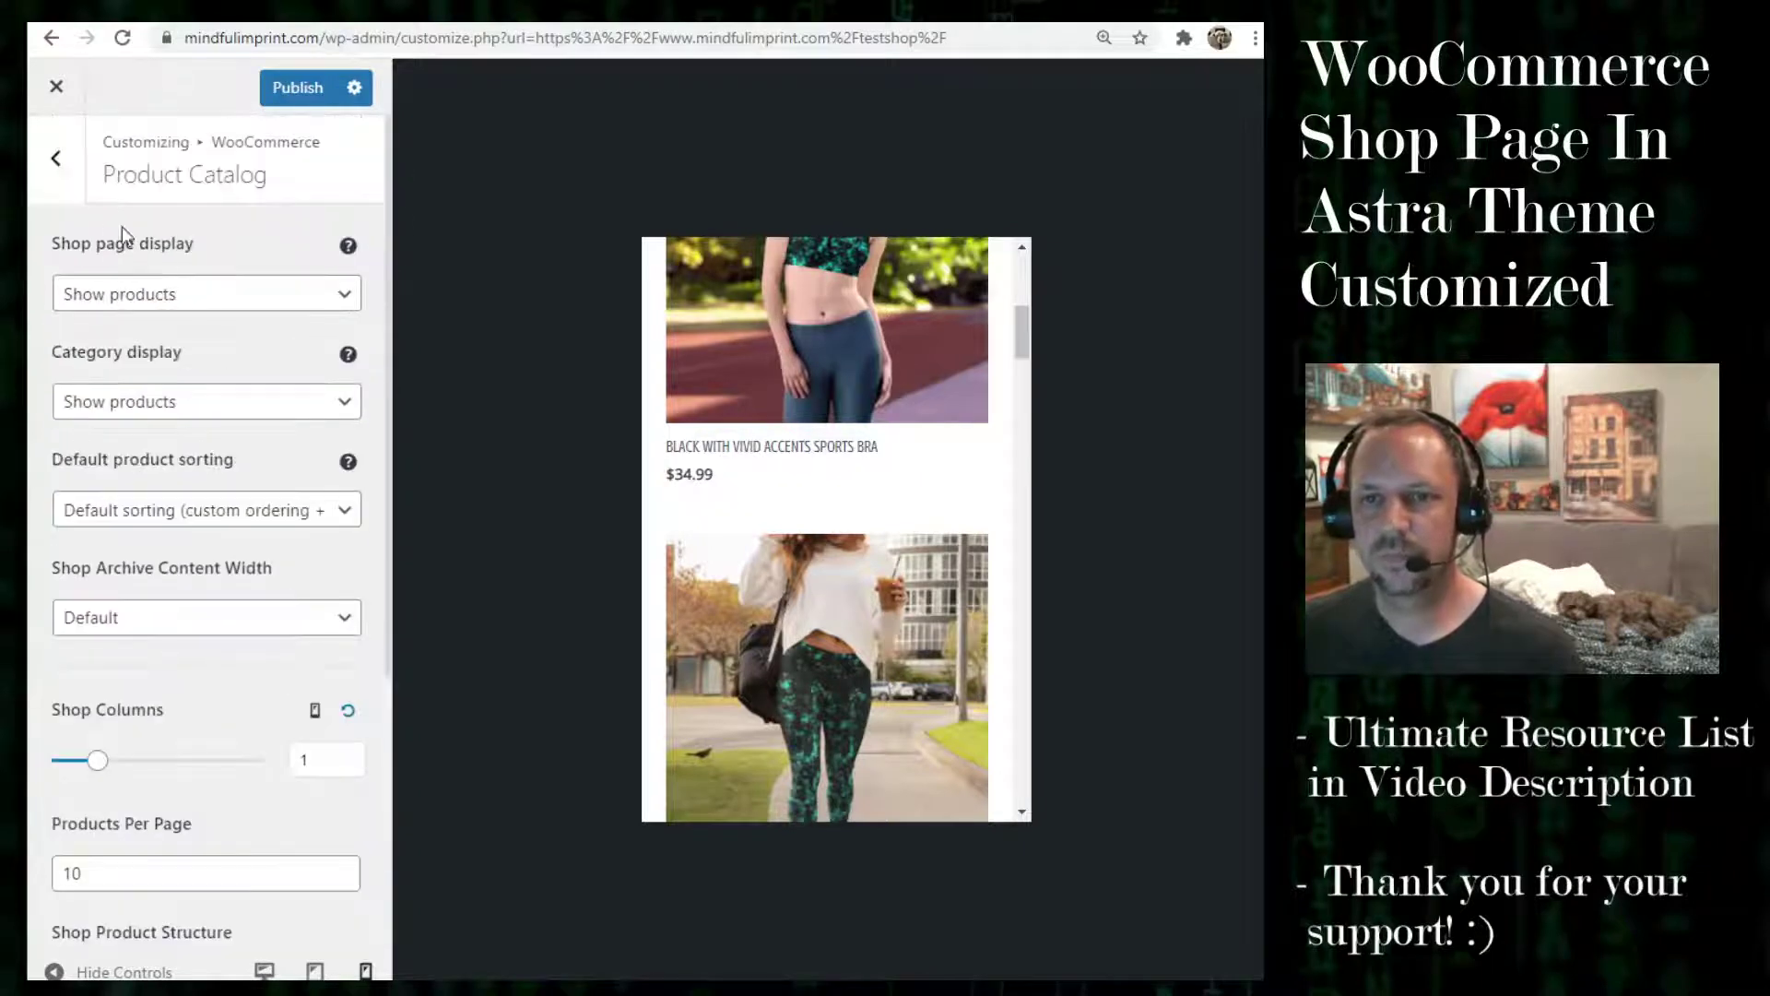
click(53, 158)
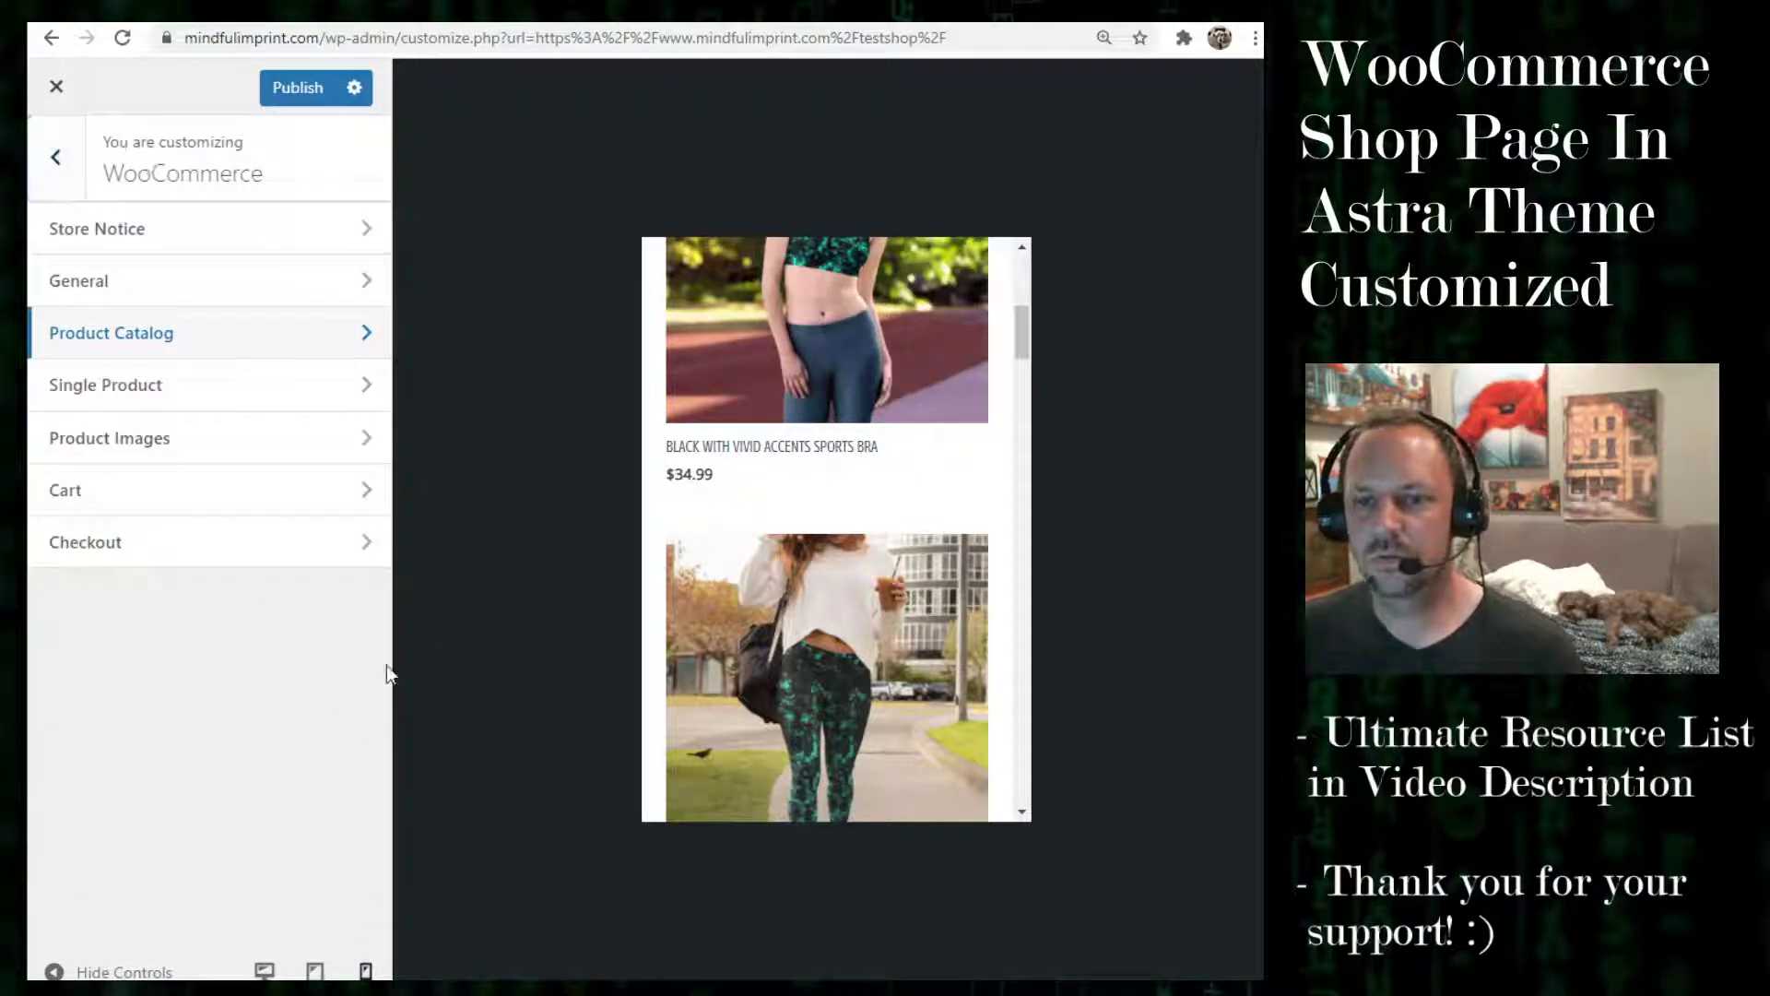
click(67, 151)
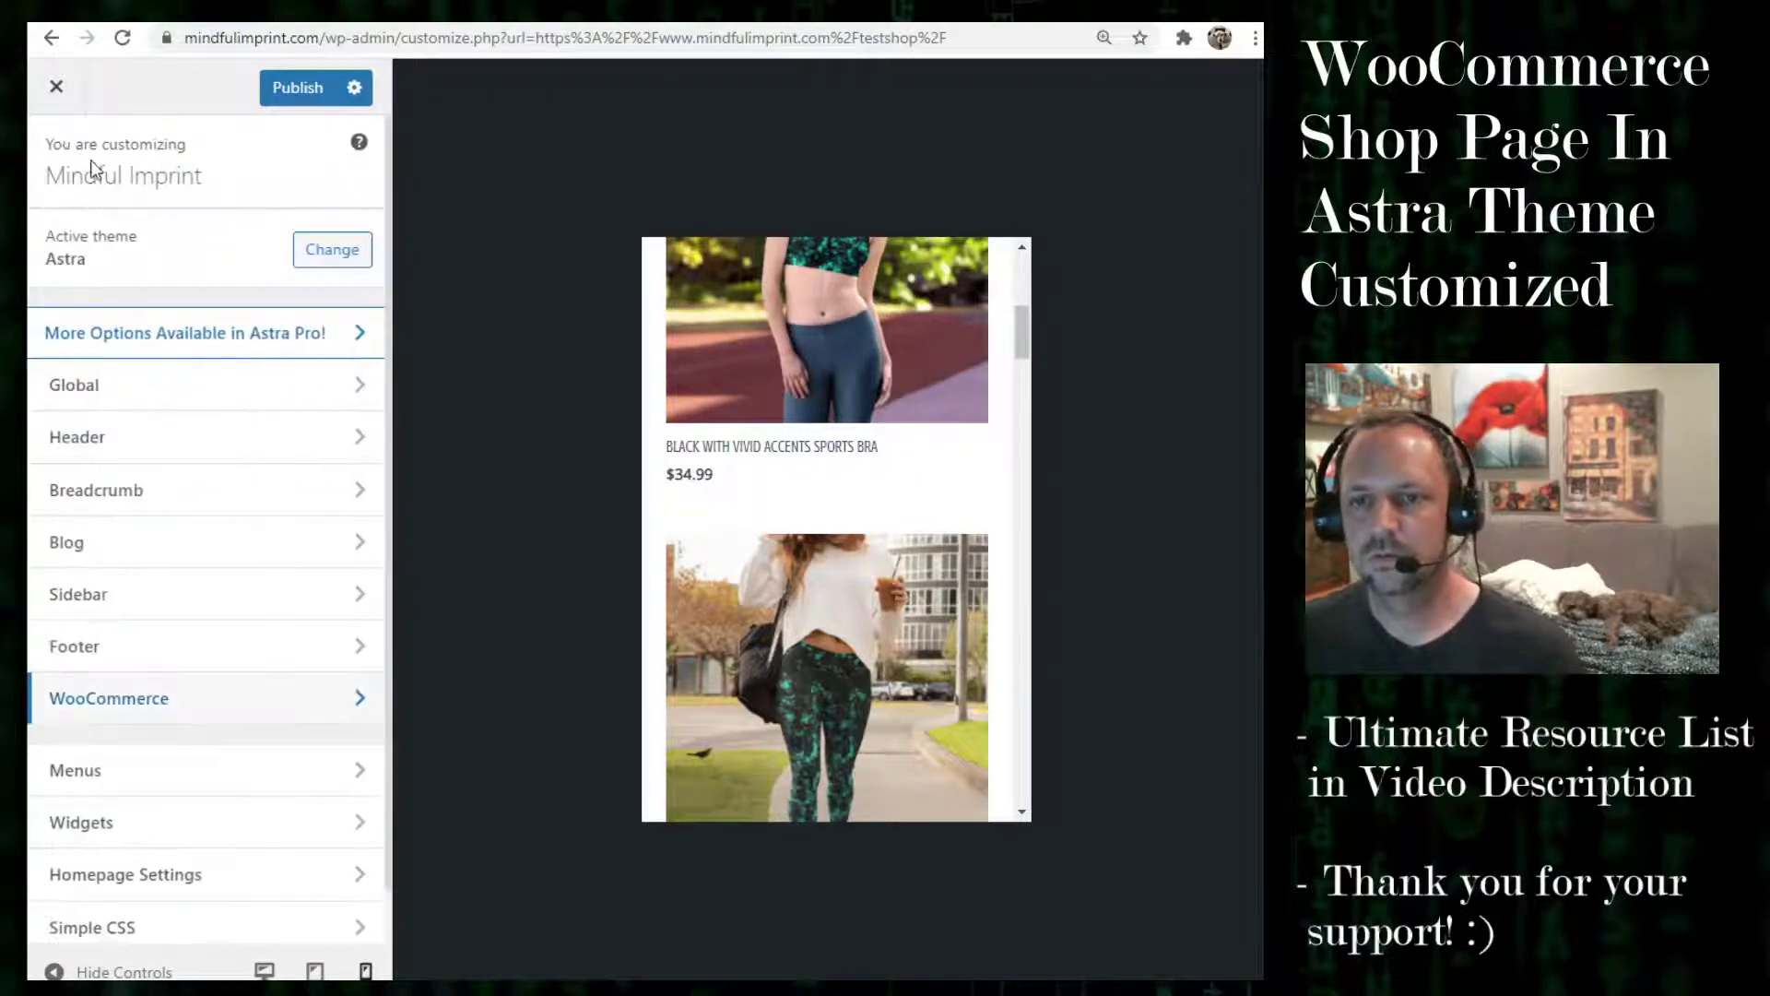
click(172, 405)
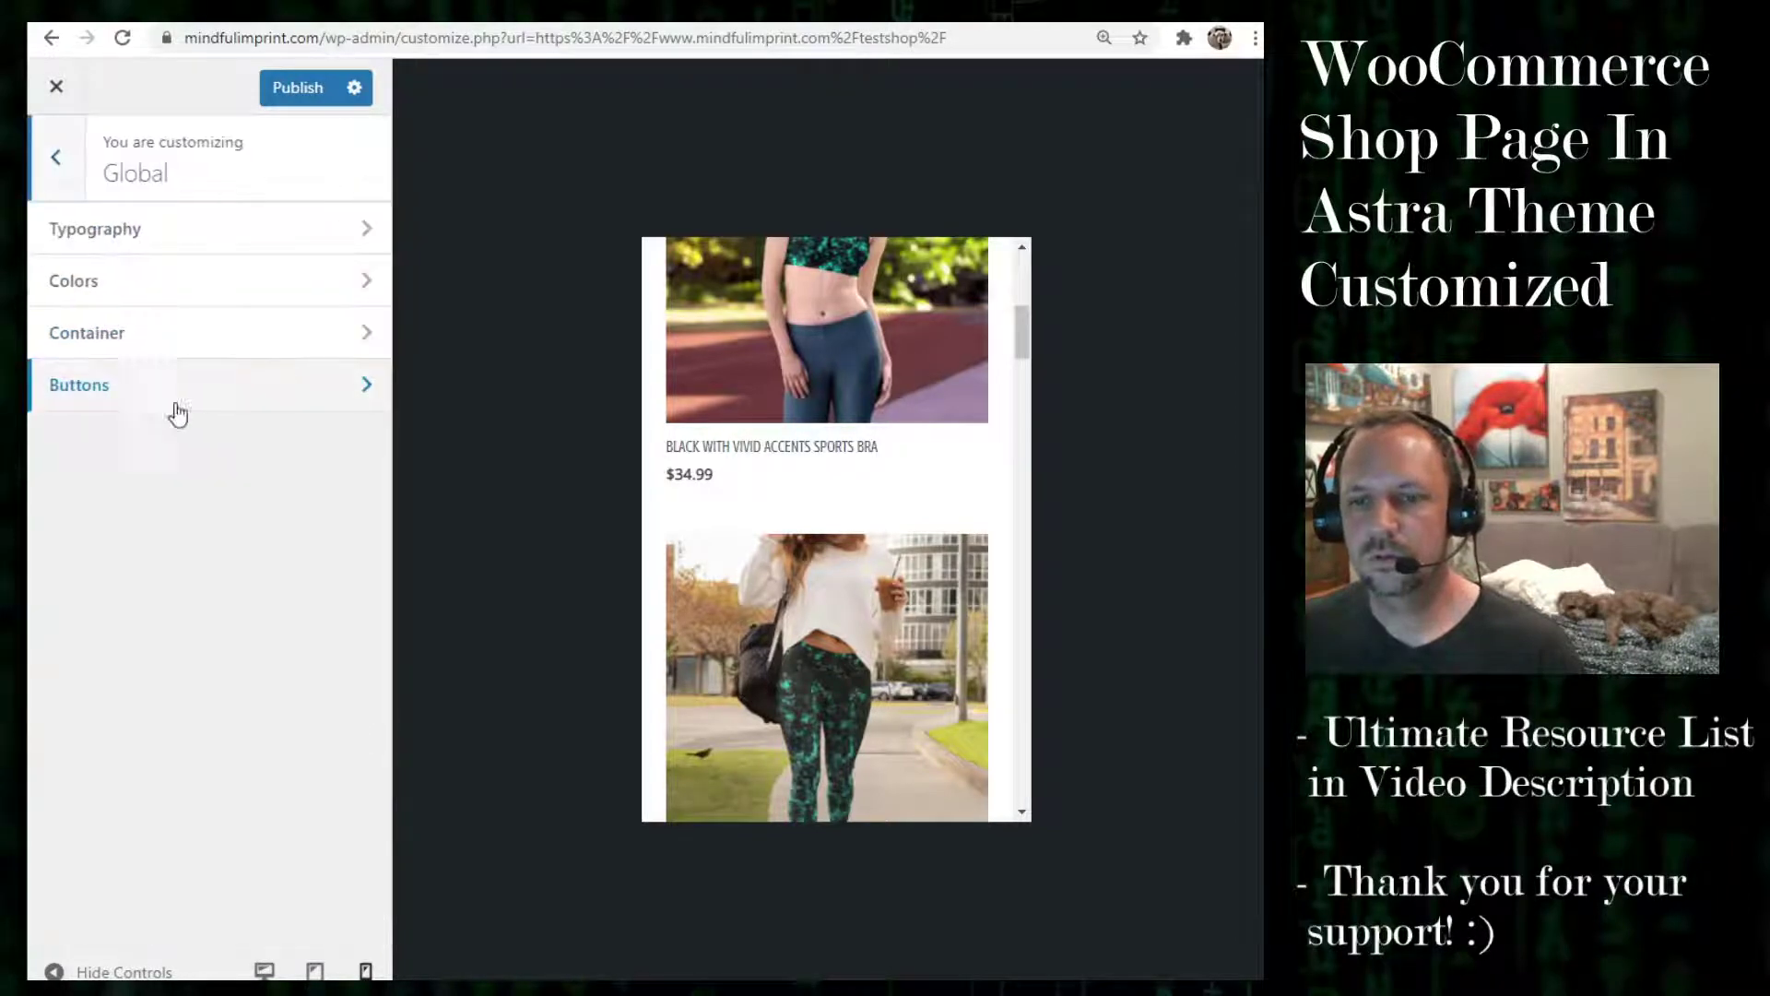
click(168, 280)
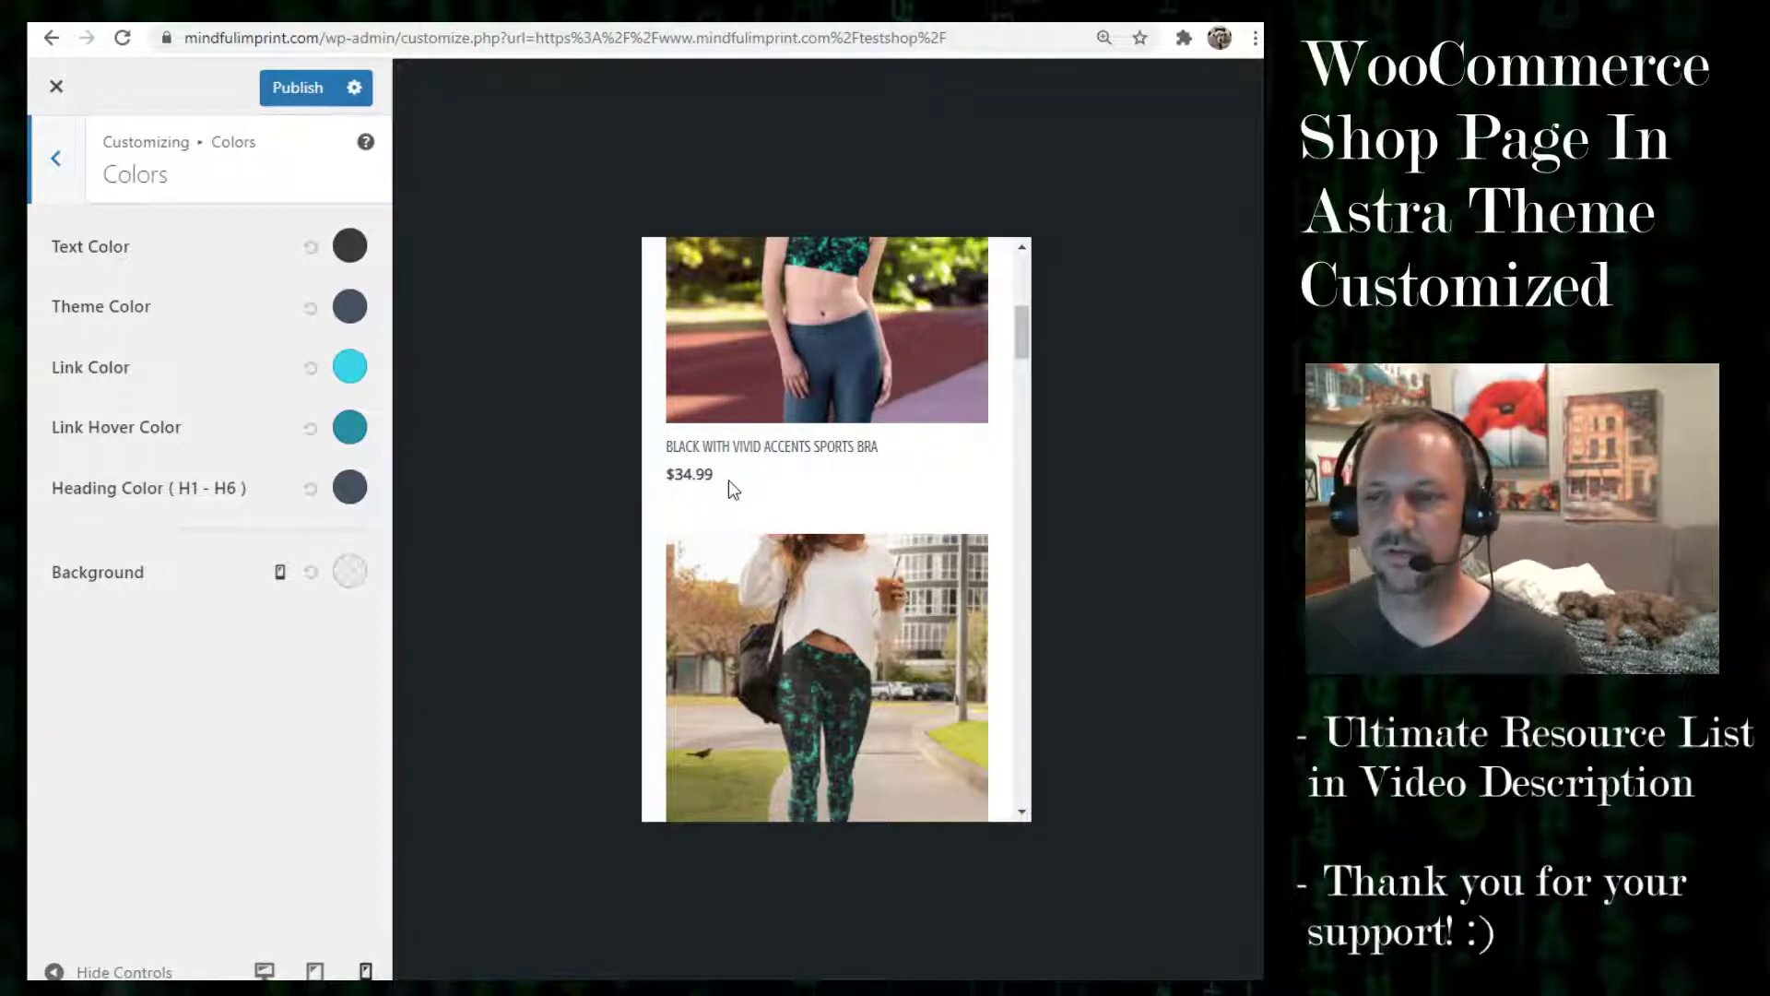
Open the global Headings typography settings and look through the font options from the heading family down to Heading 2.
click(68, 160)
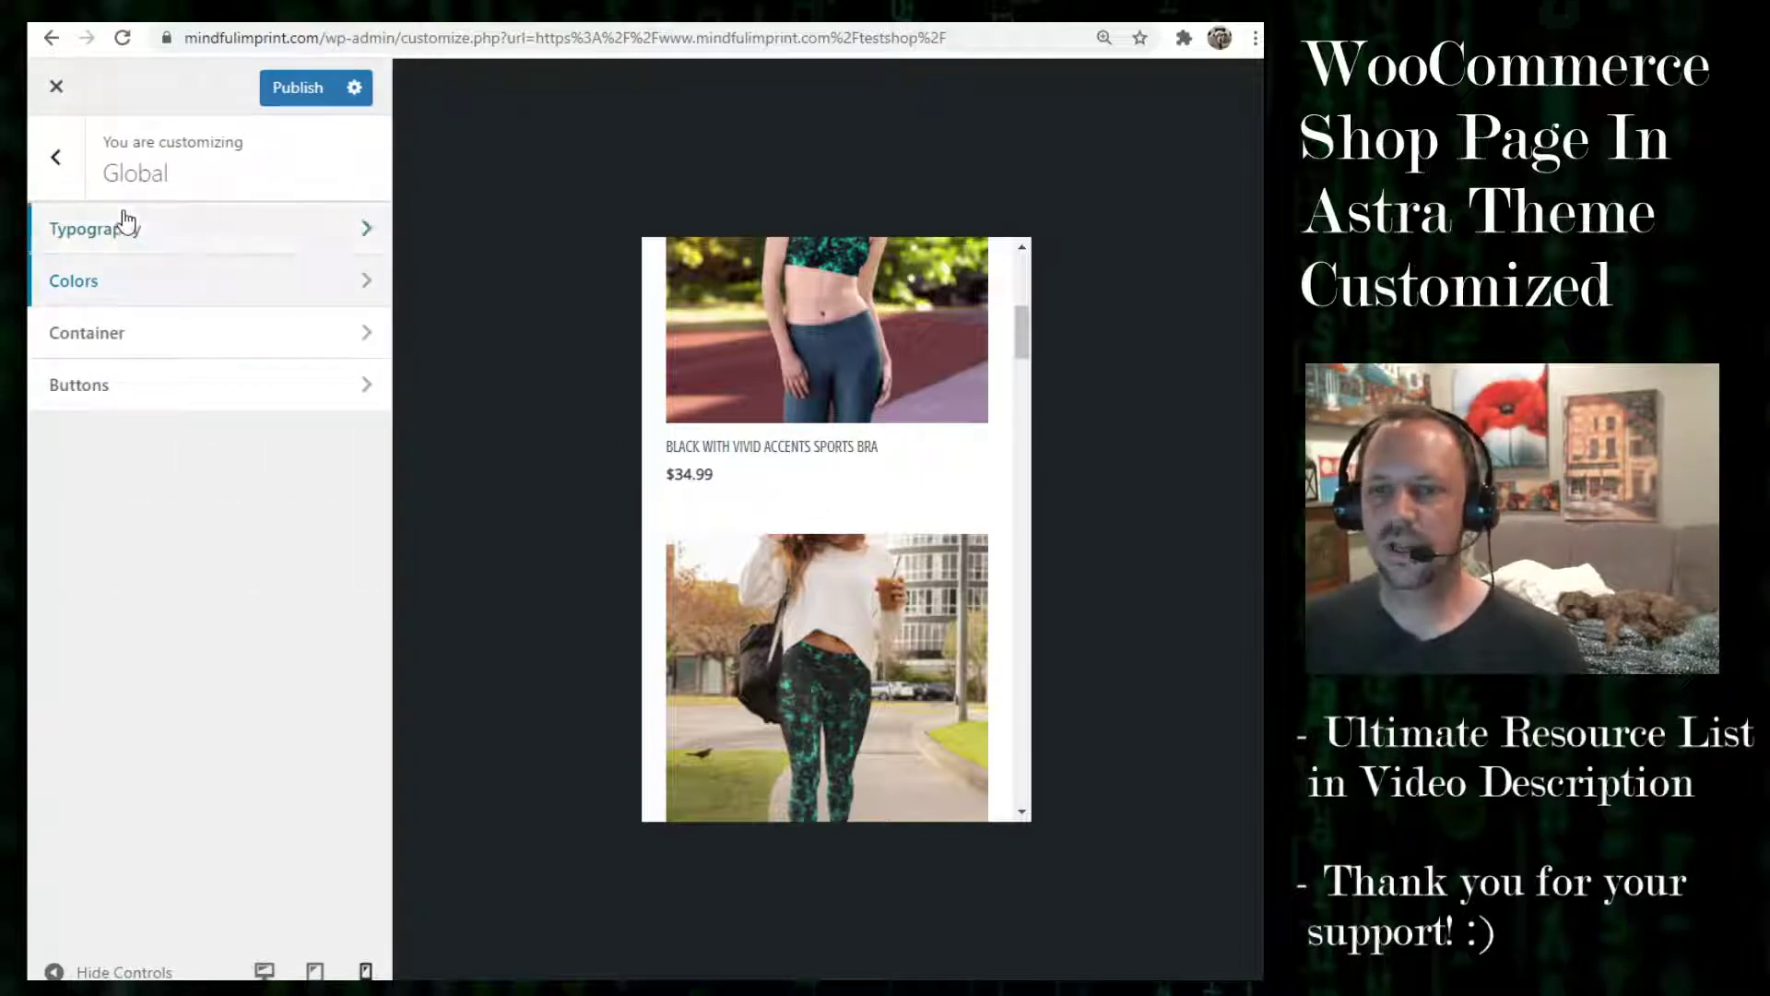
click(196, 241)
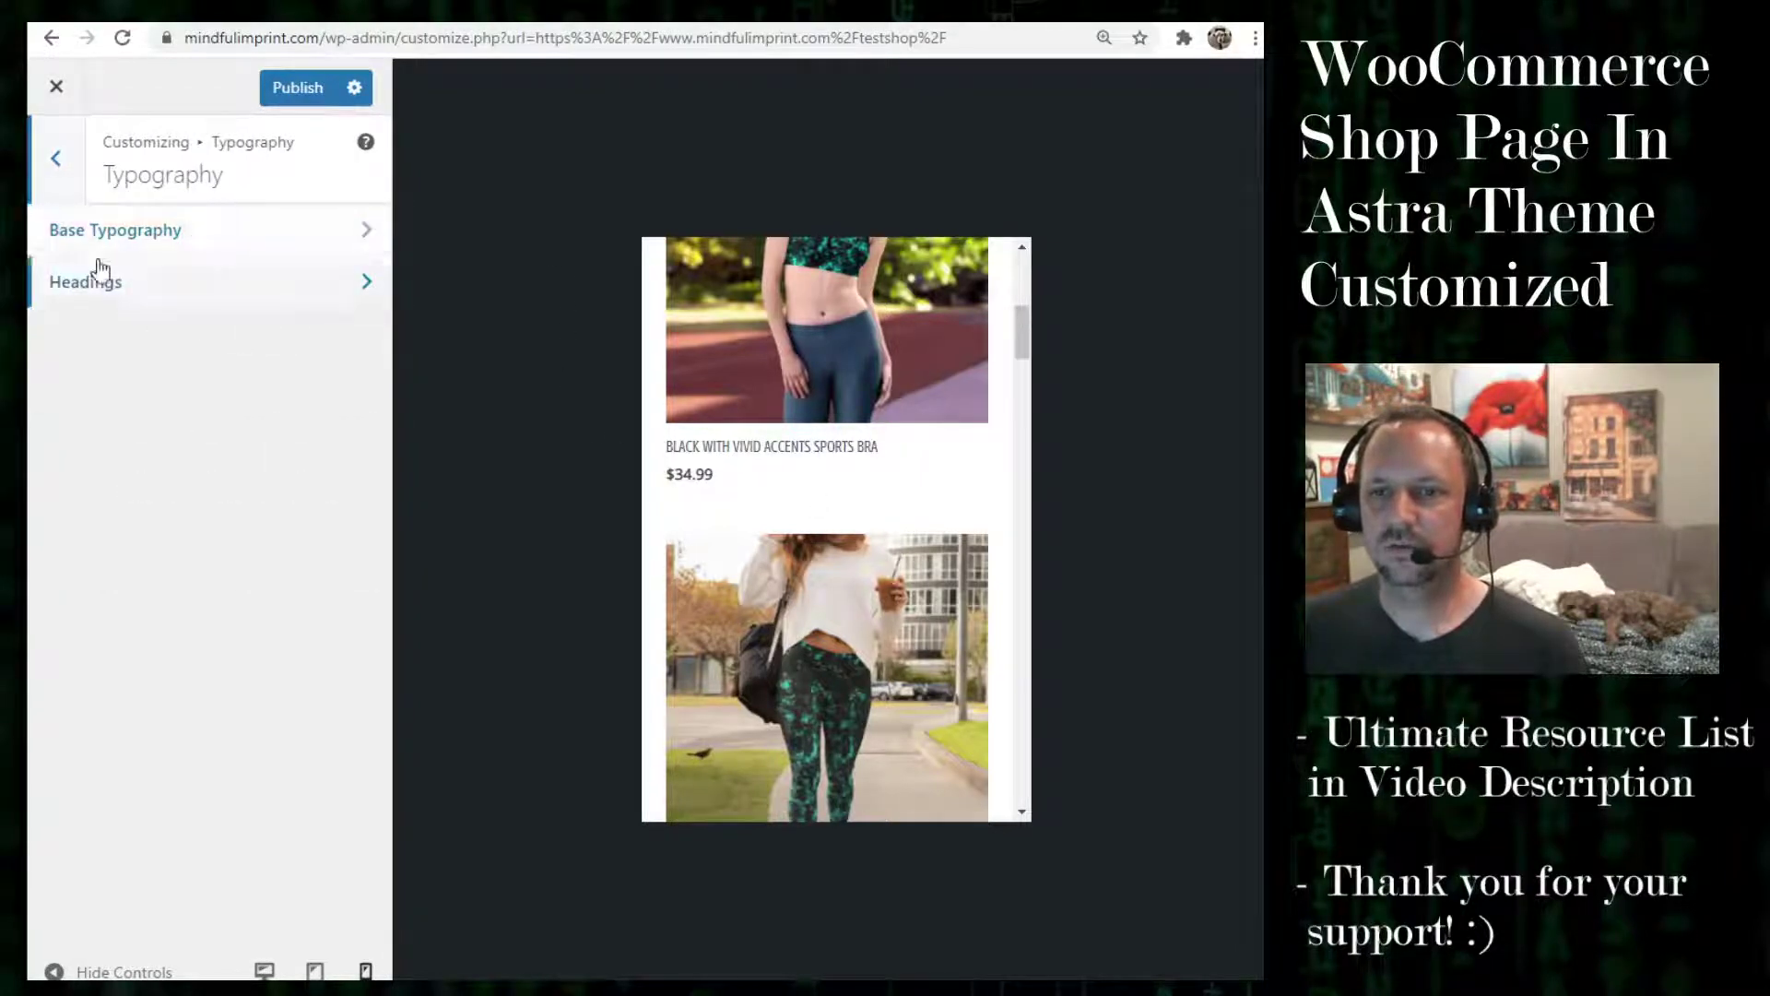
click(207, 284)
scroll(284, 530, down, 2)
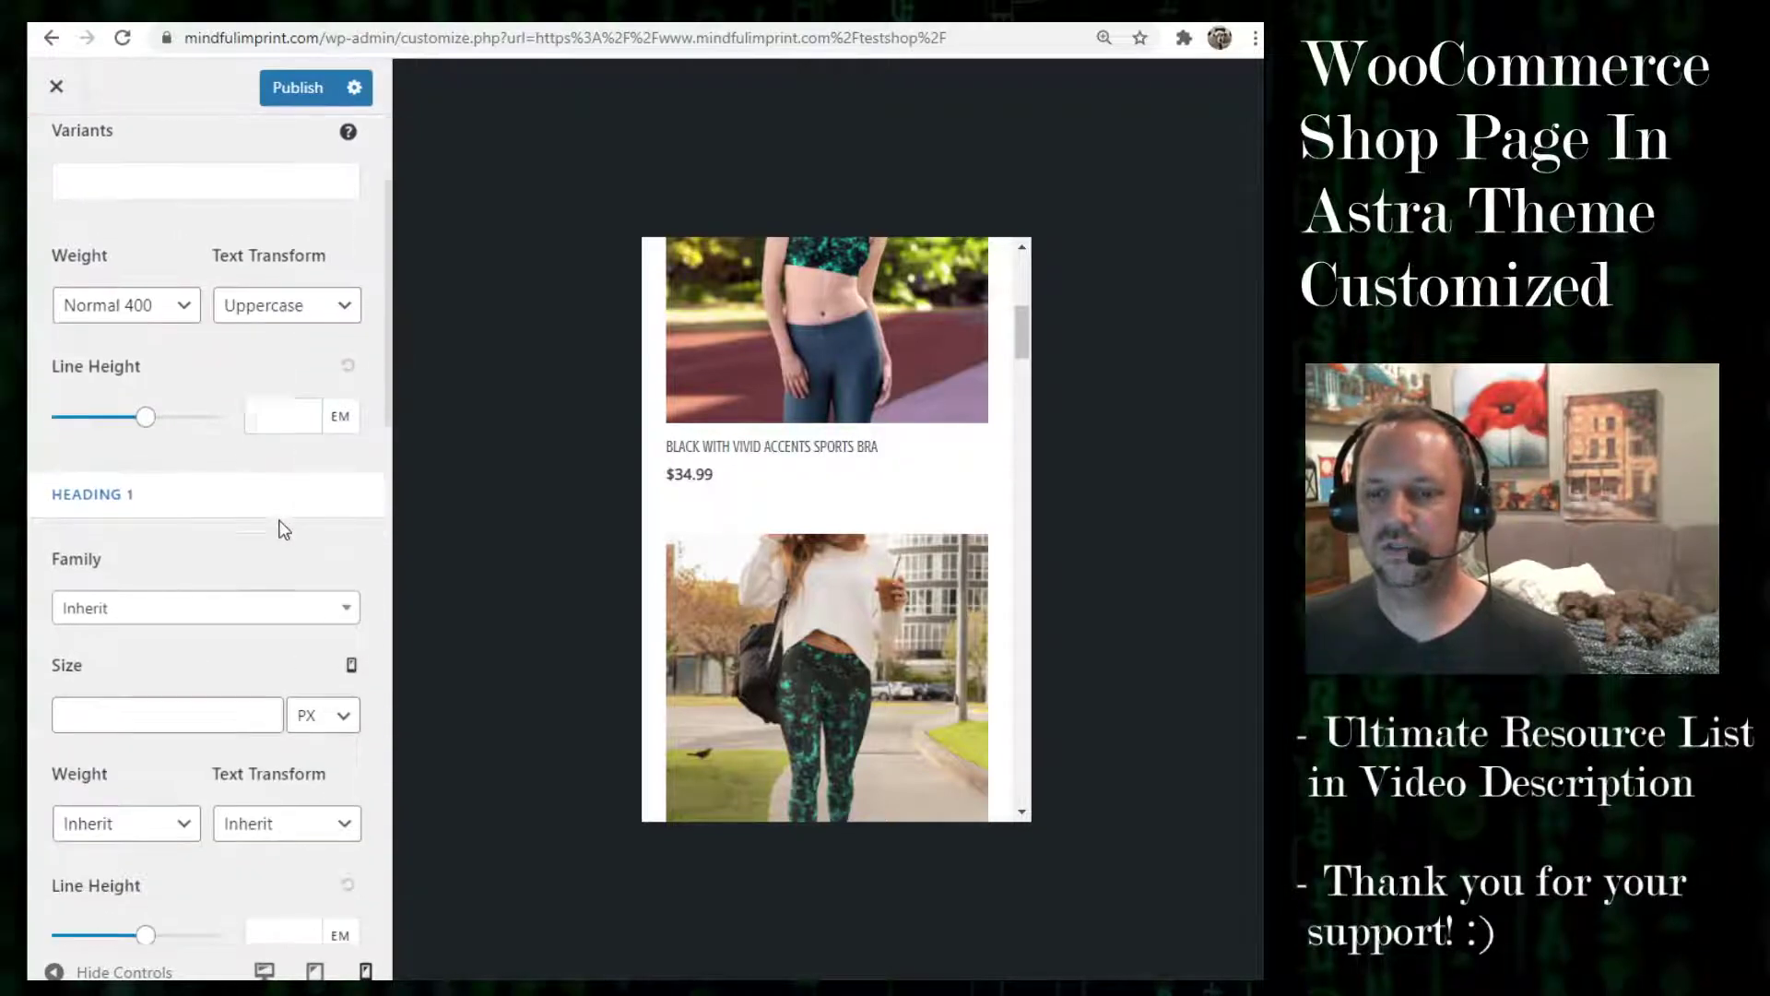
scroll(284, 530, down, 7)
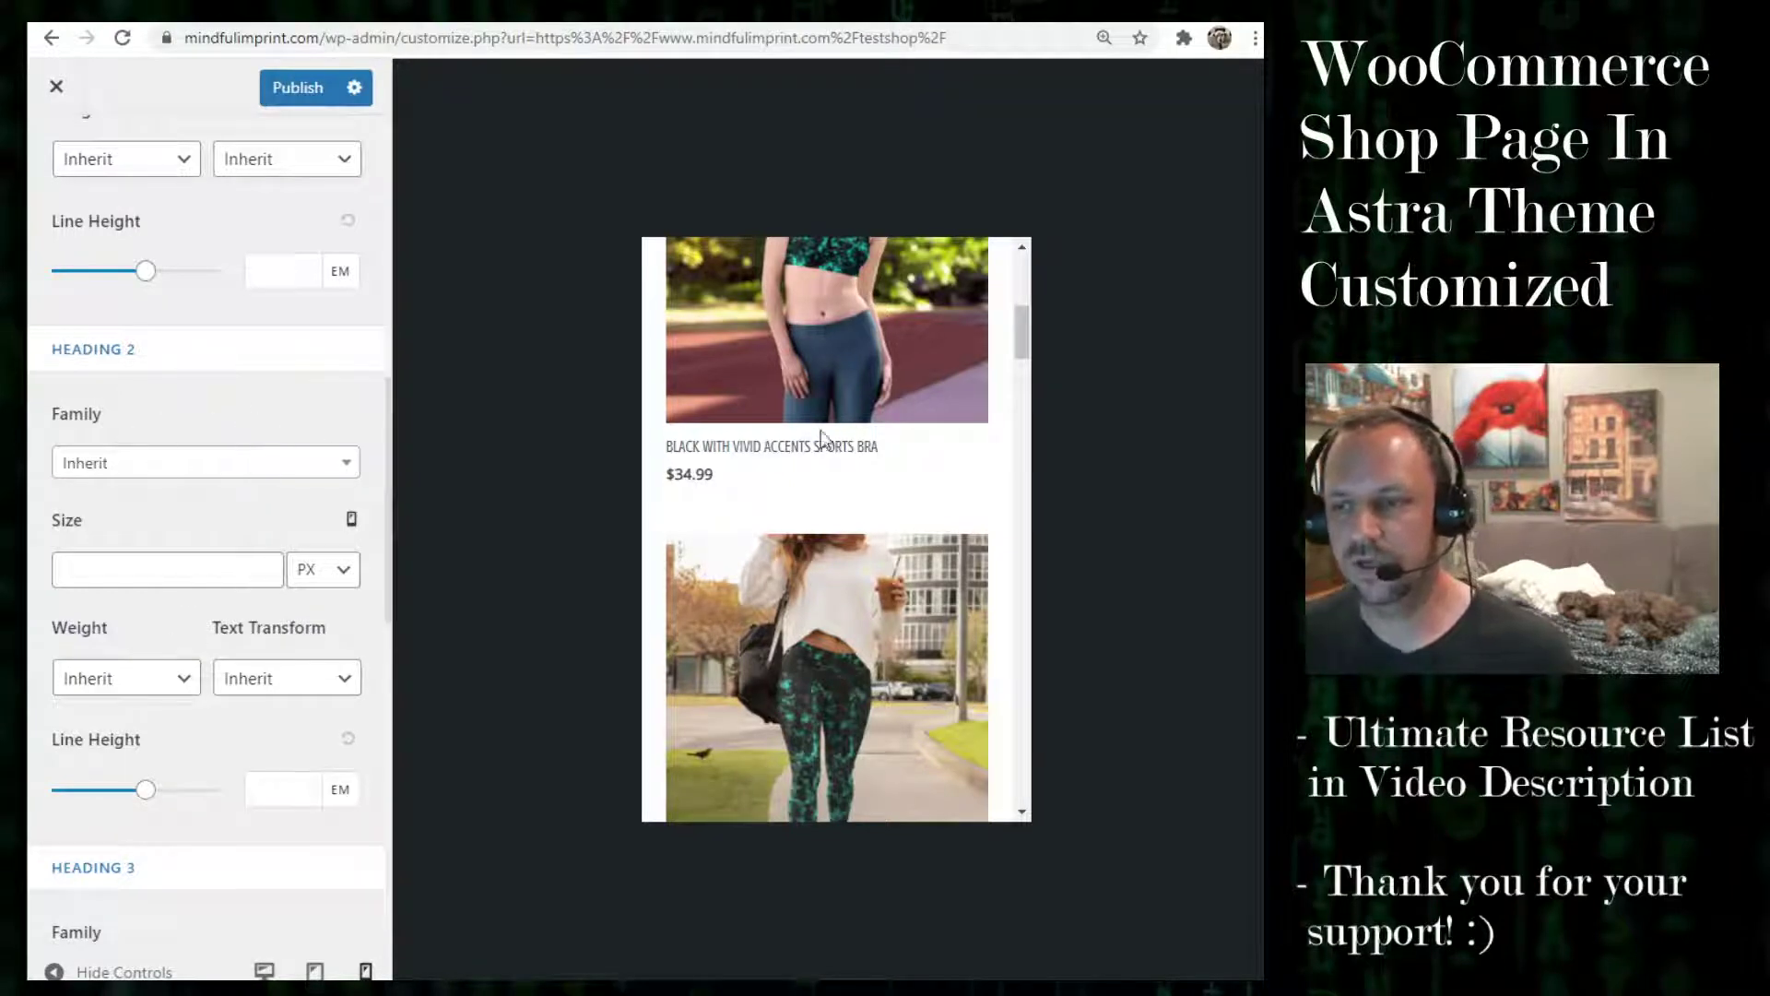
scroll(230, 241, up, 10)
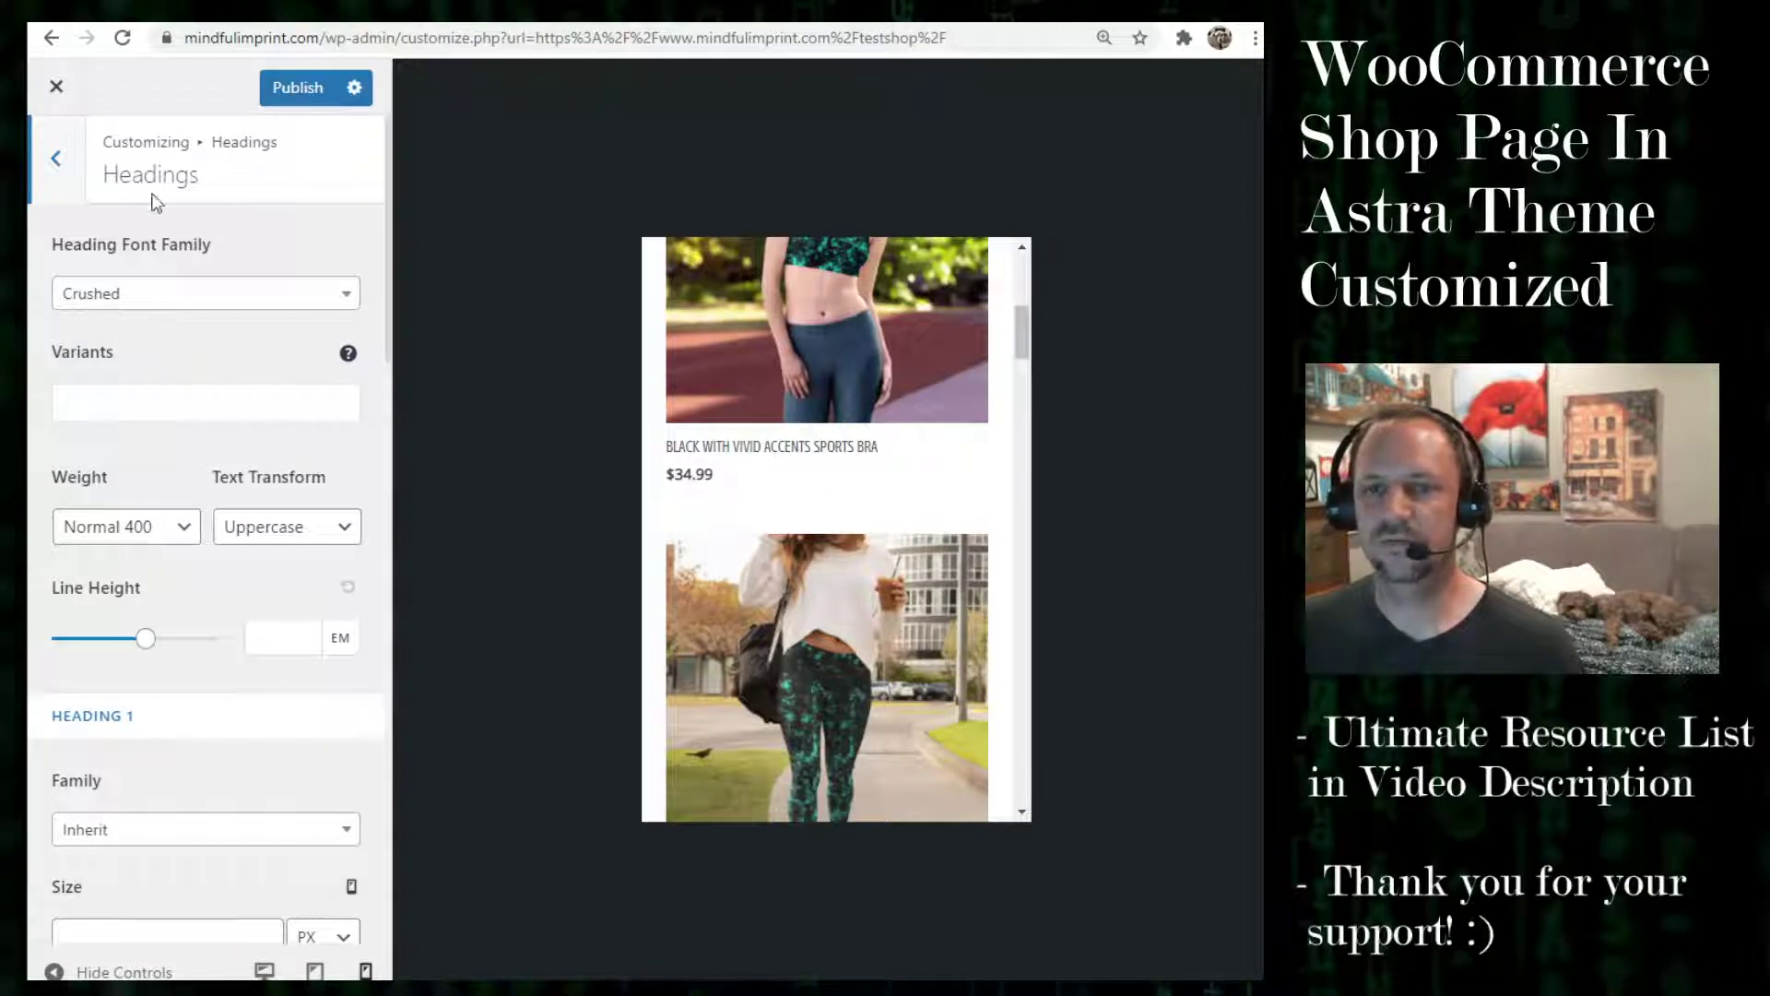
click(62, 162)
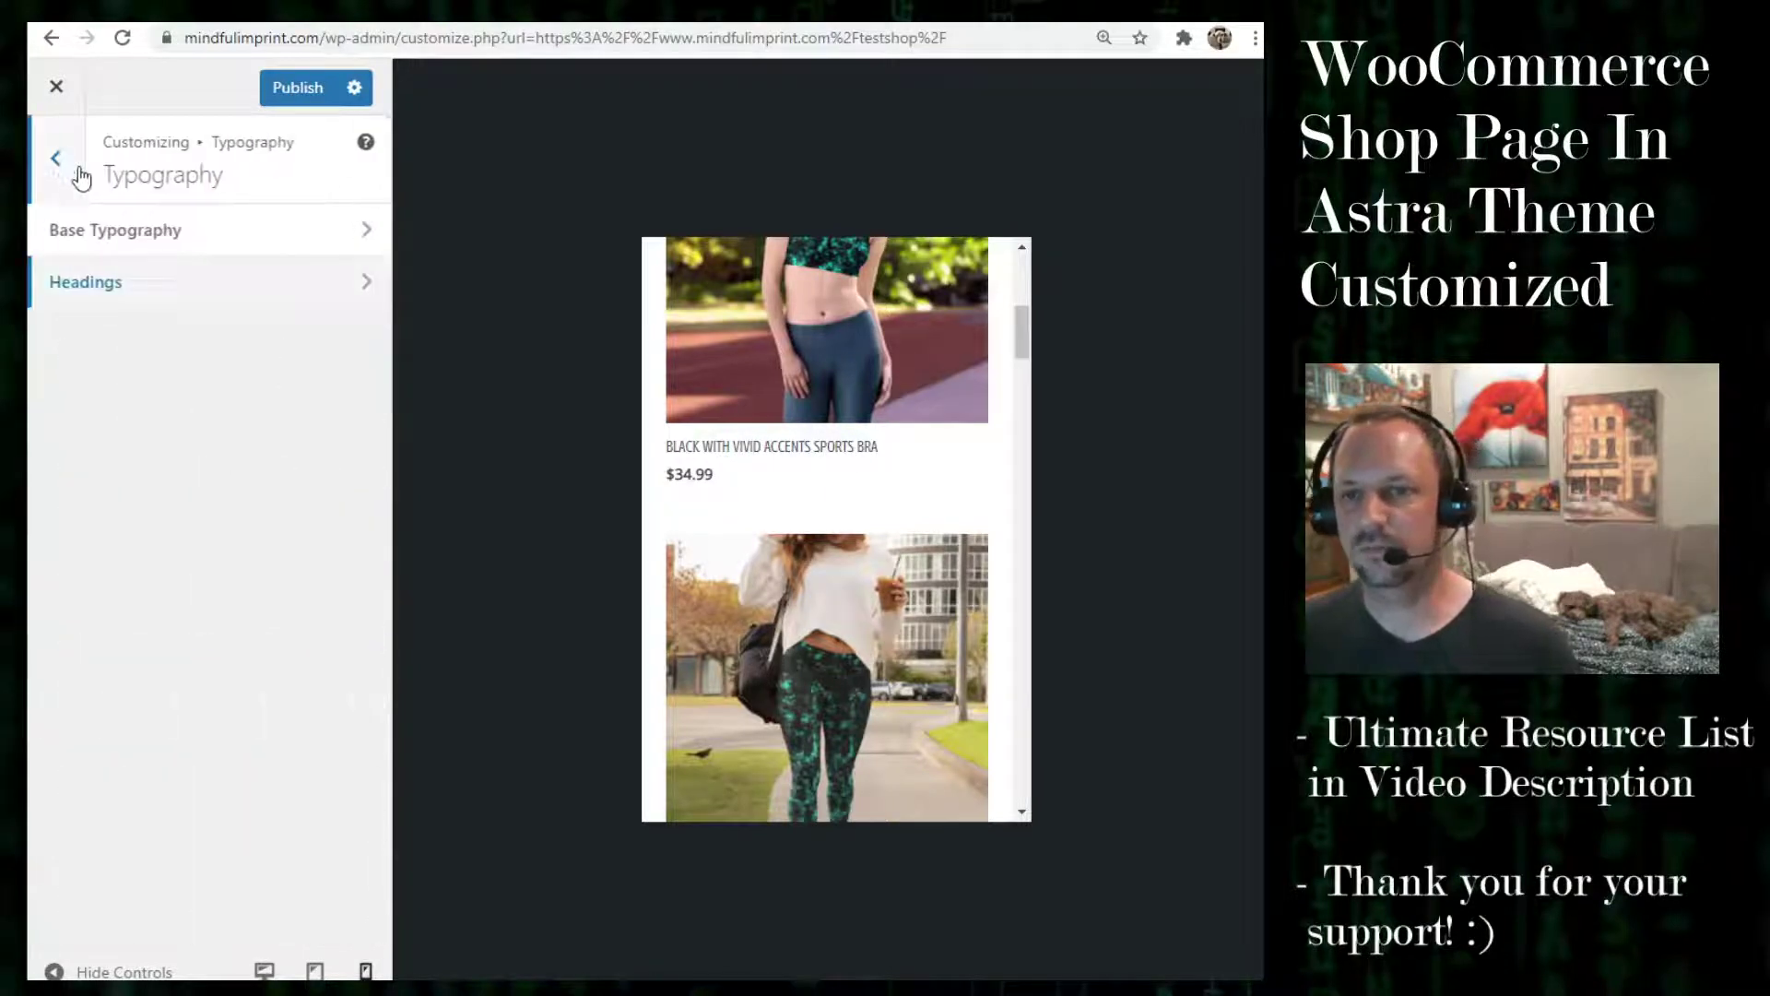
click(57, 164)
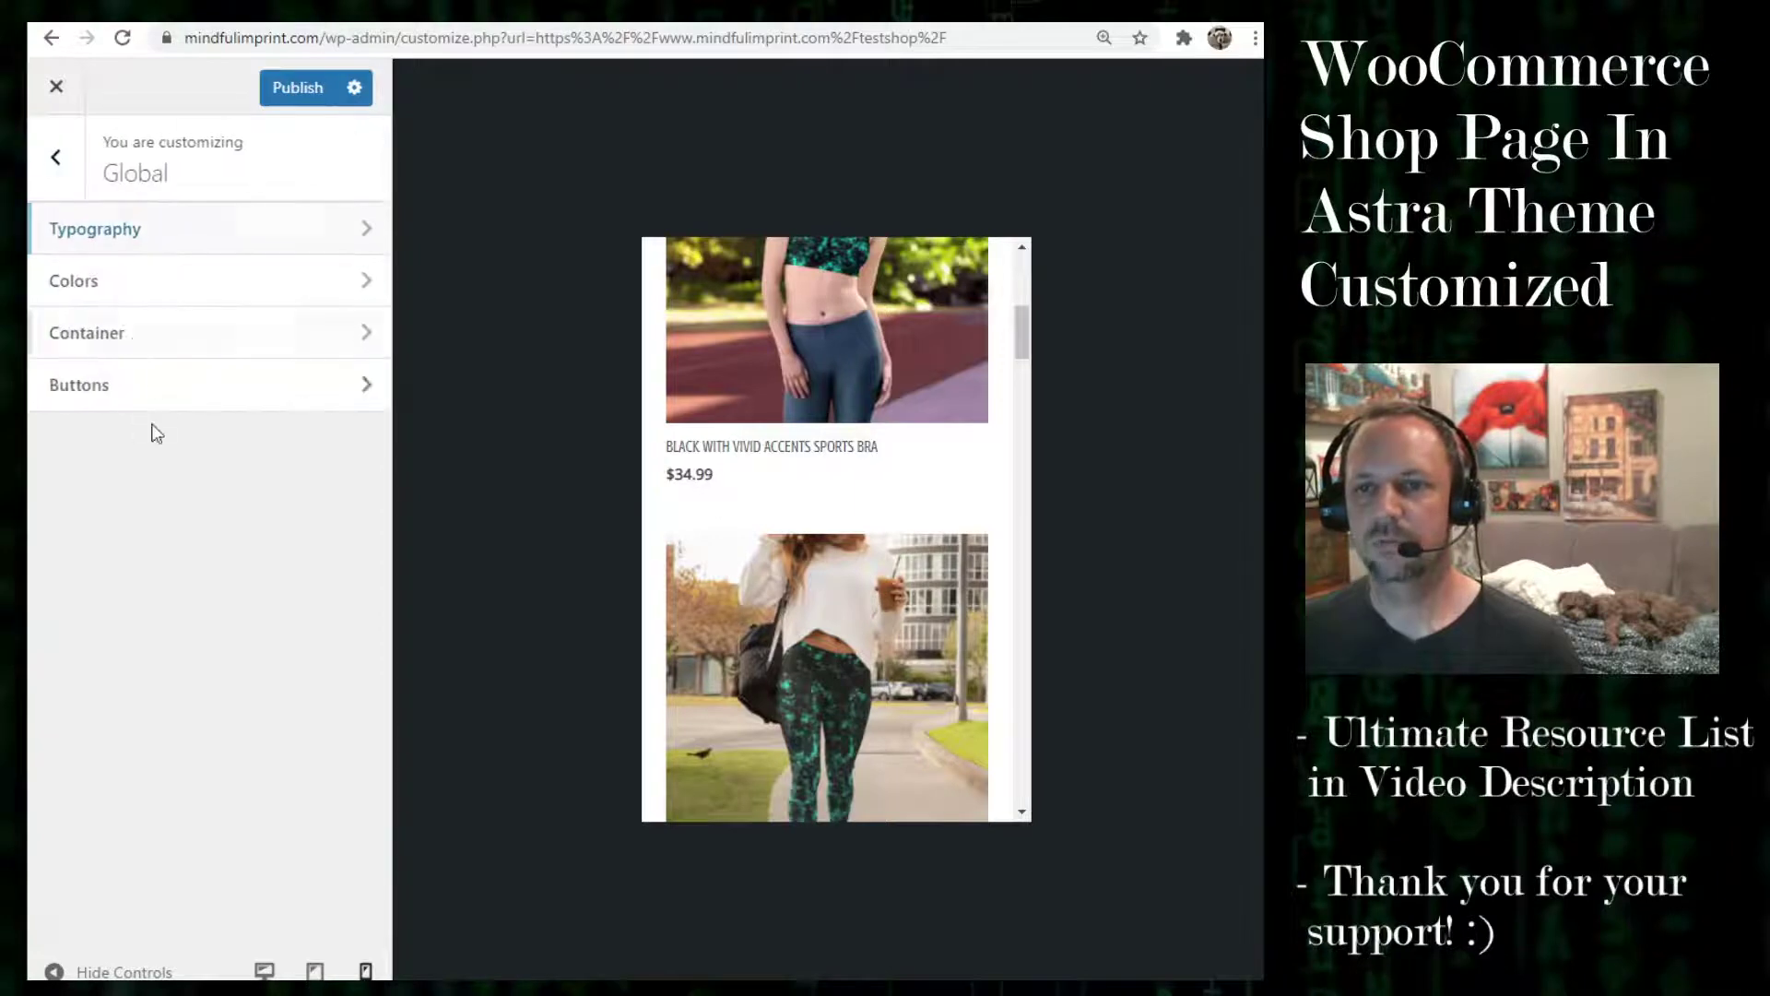
Publish the theme customization and close the customizer.
click(304, 92)
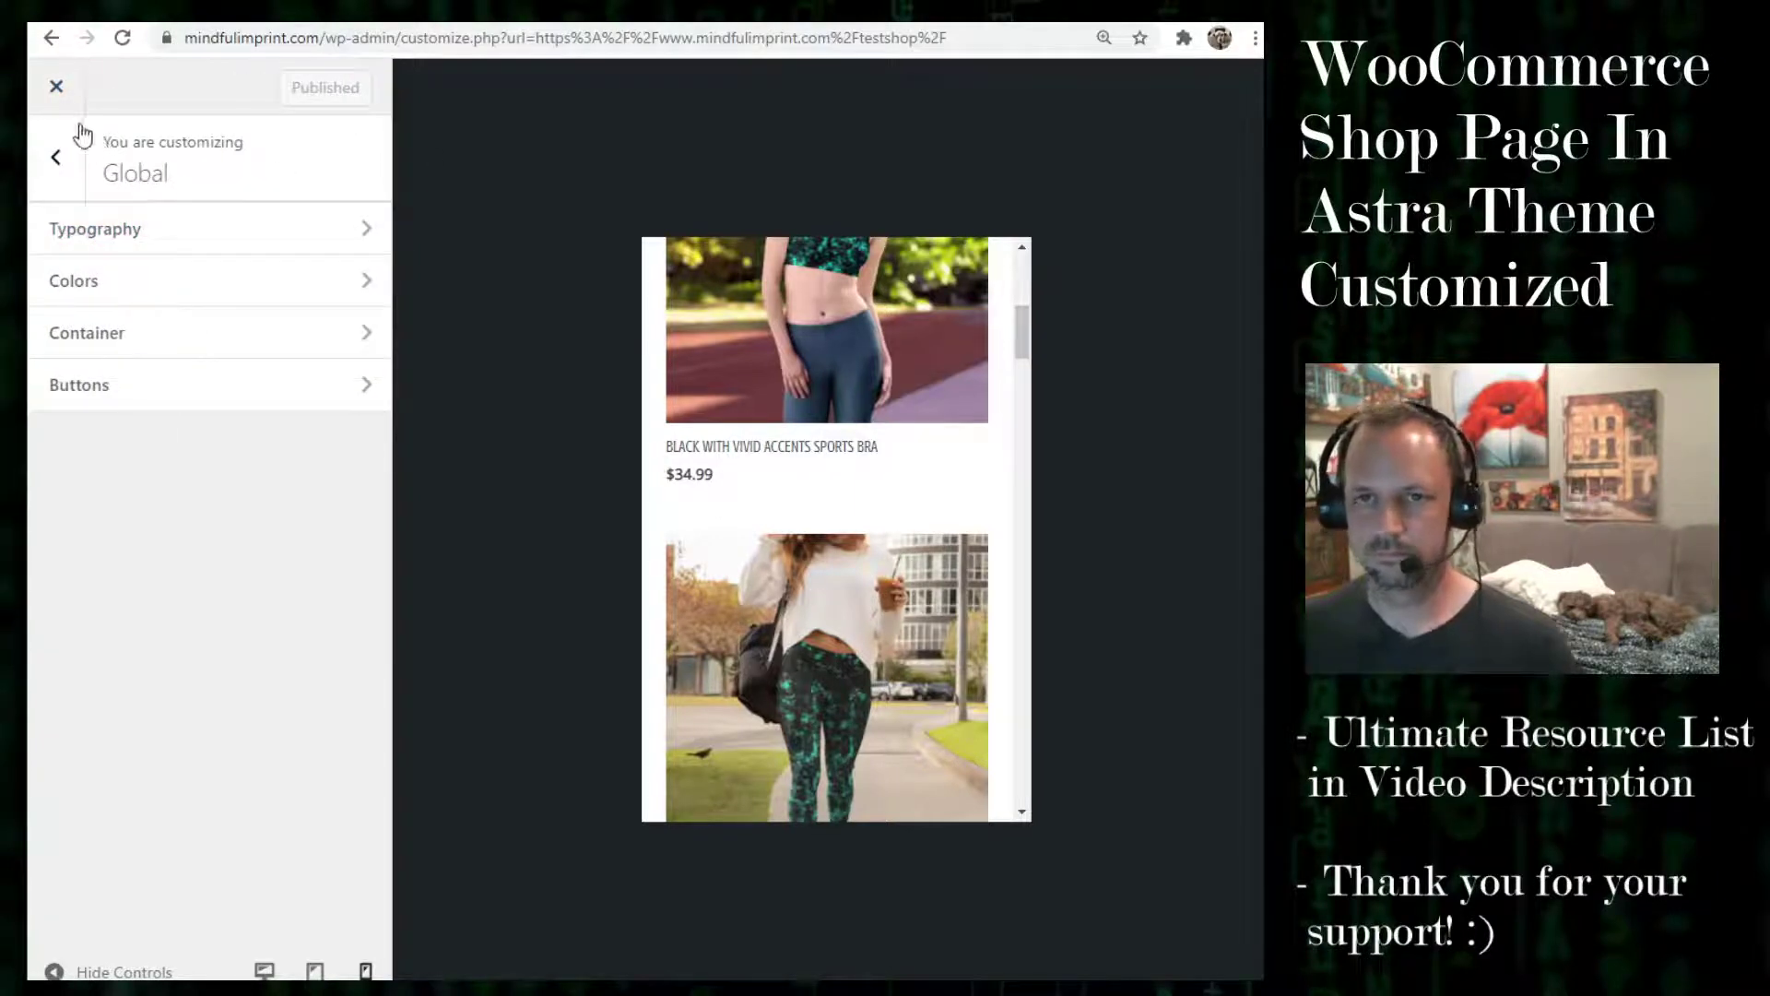
click(56, 85)
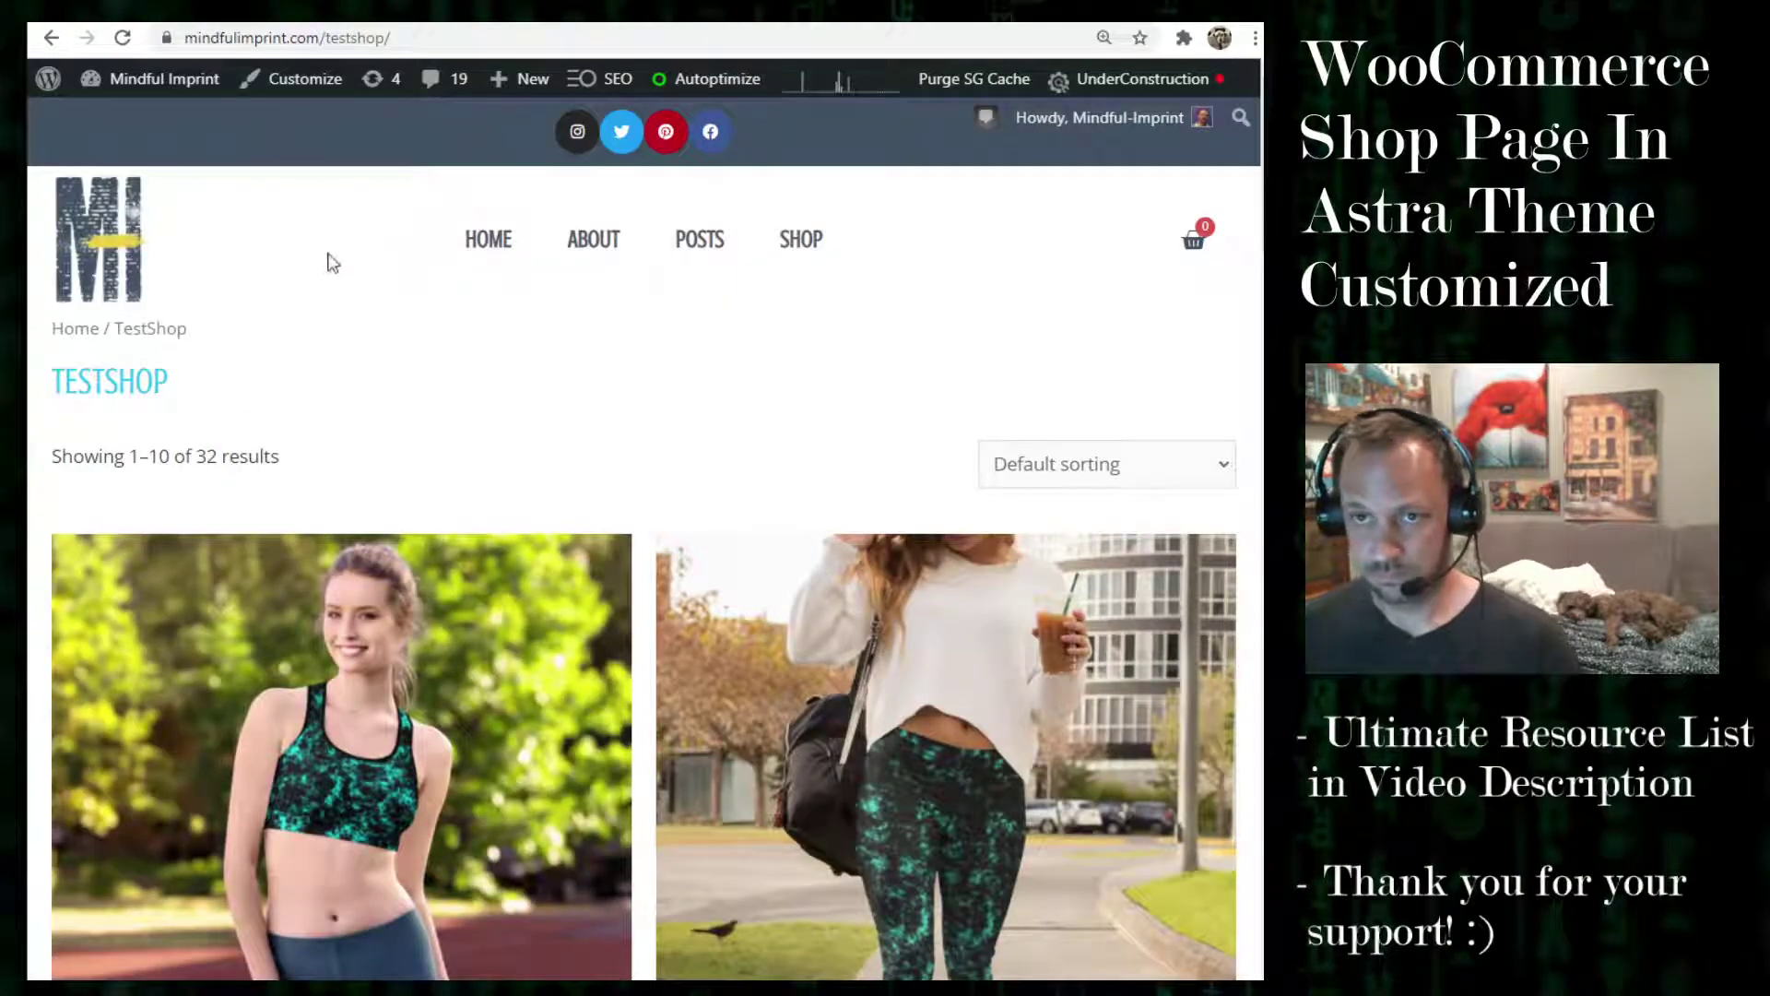
Visit the store and examine the TestShop product grid on the live page.
mouse_move(148, 79)
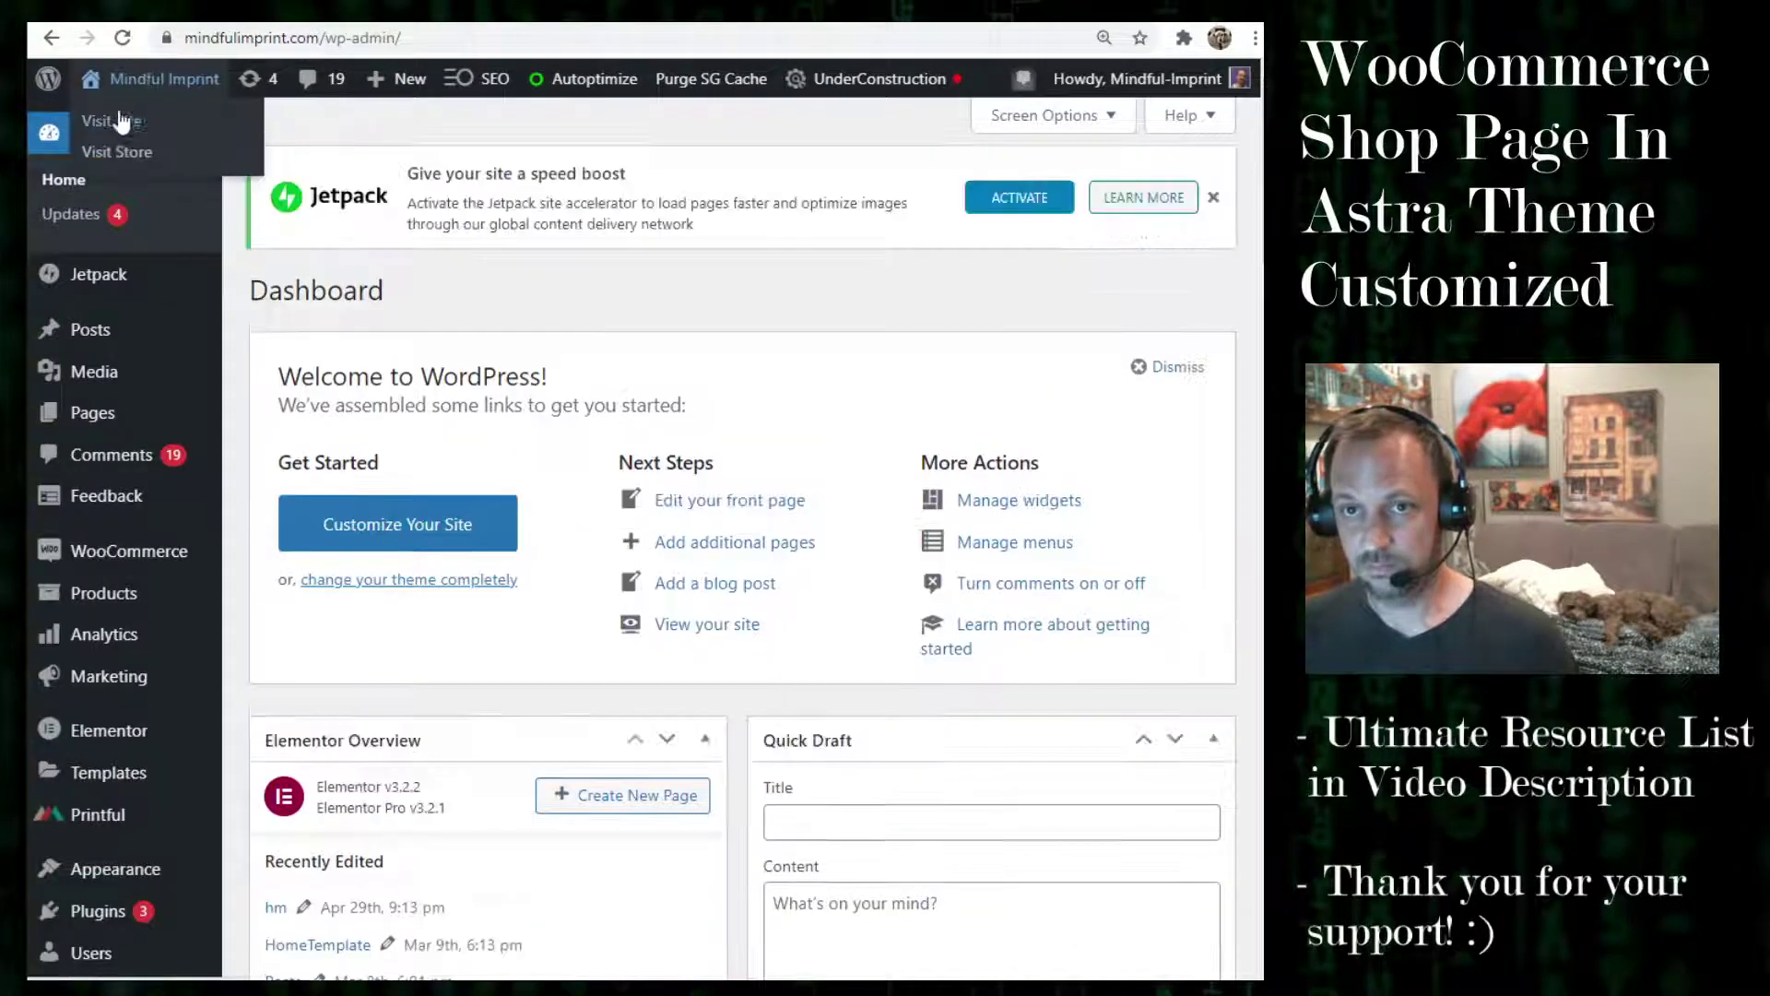
click(143, 155)
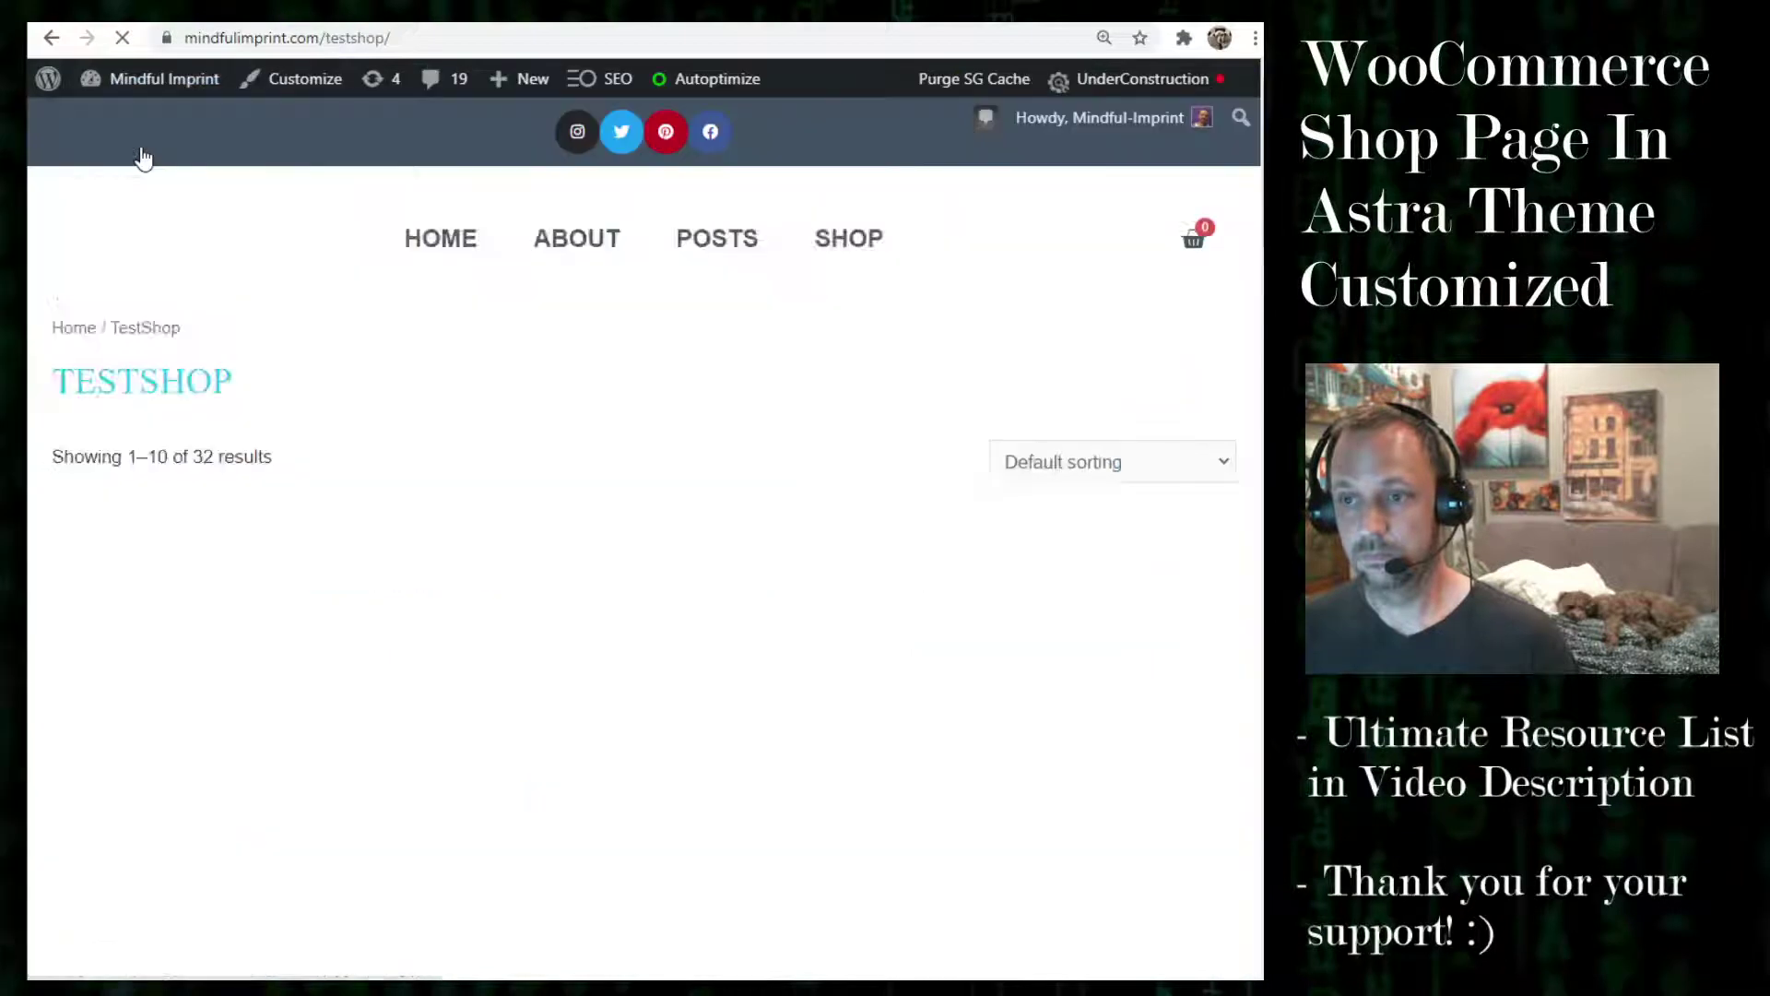
scroll(800, 466, down, 5)
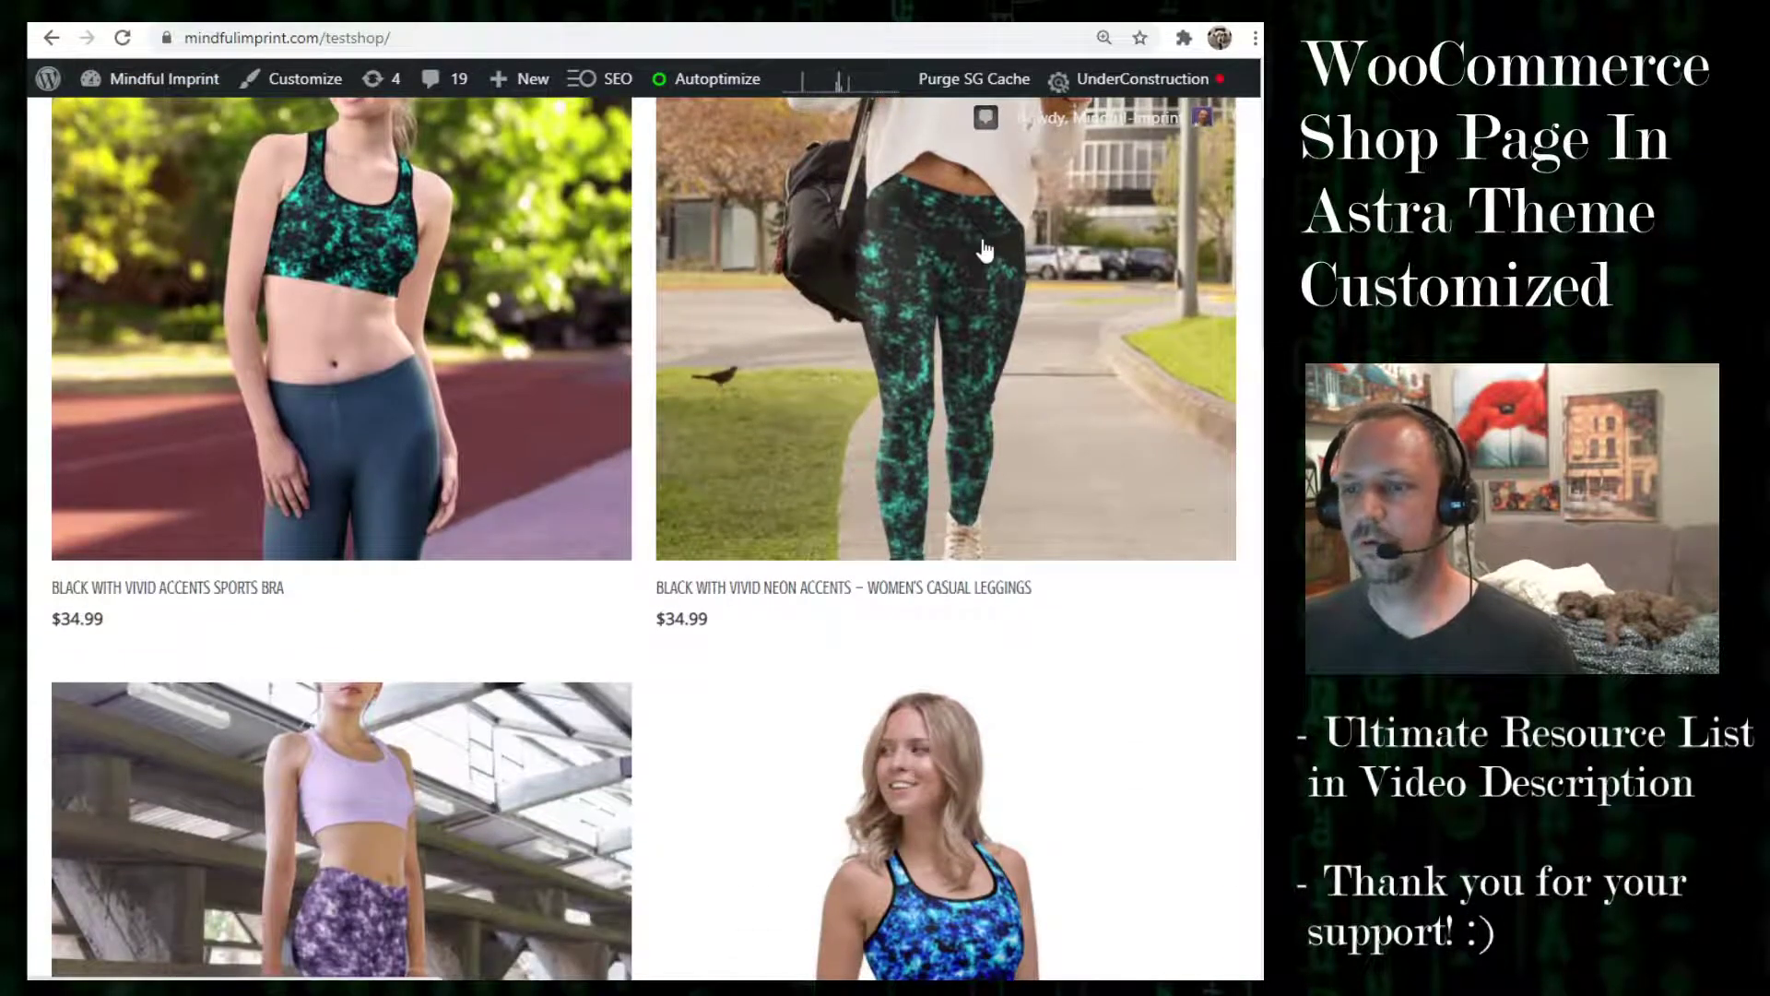
scroll(811, 316, up, 3)
scroll(460, 347, down, 6)
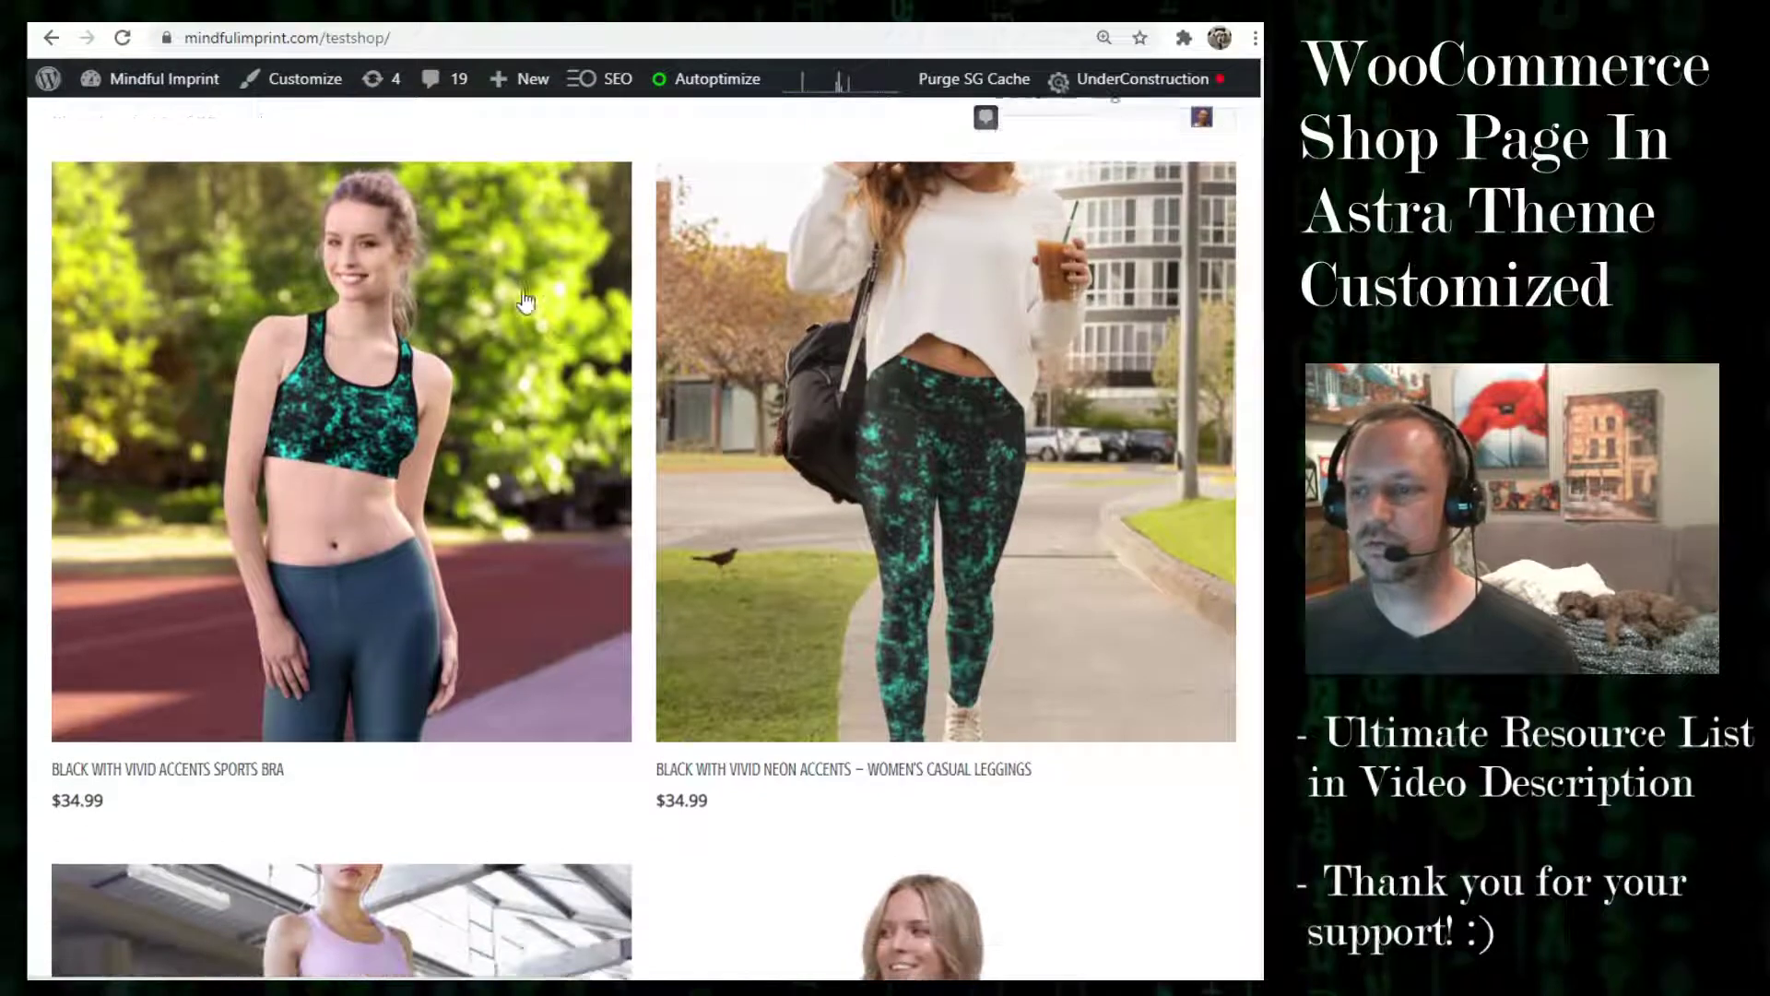
scroll(878, 378, down, 3)
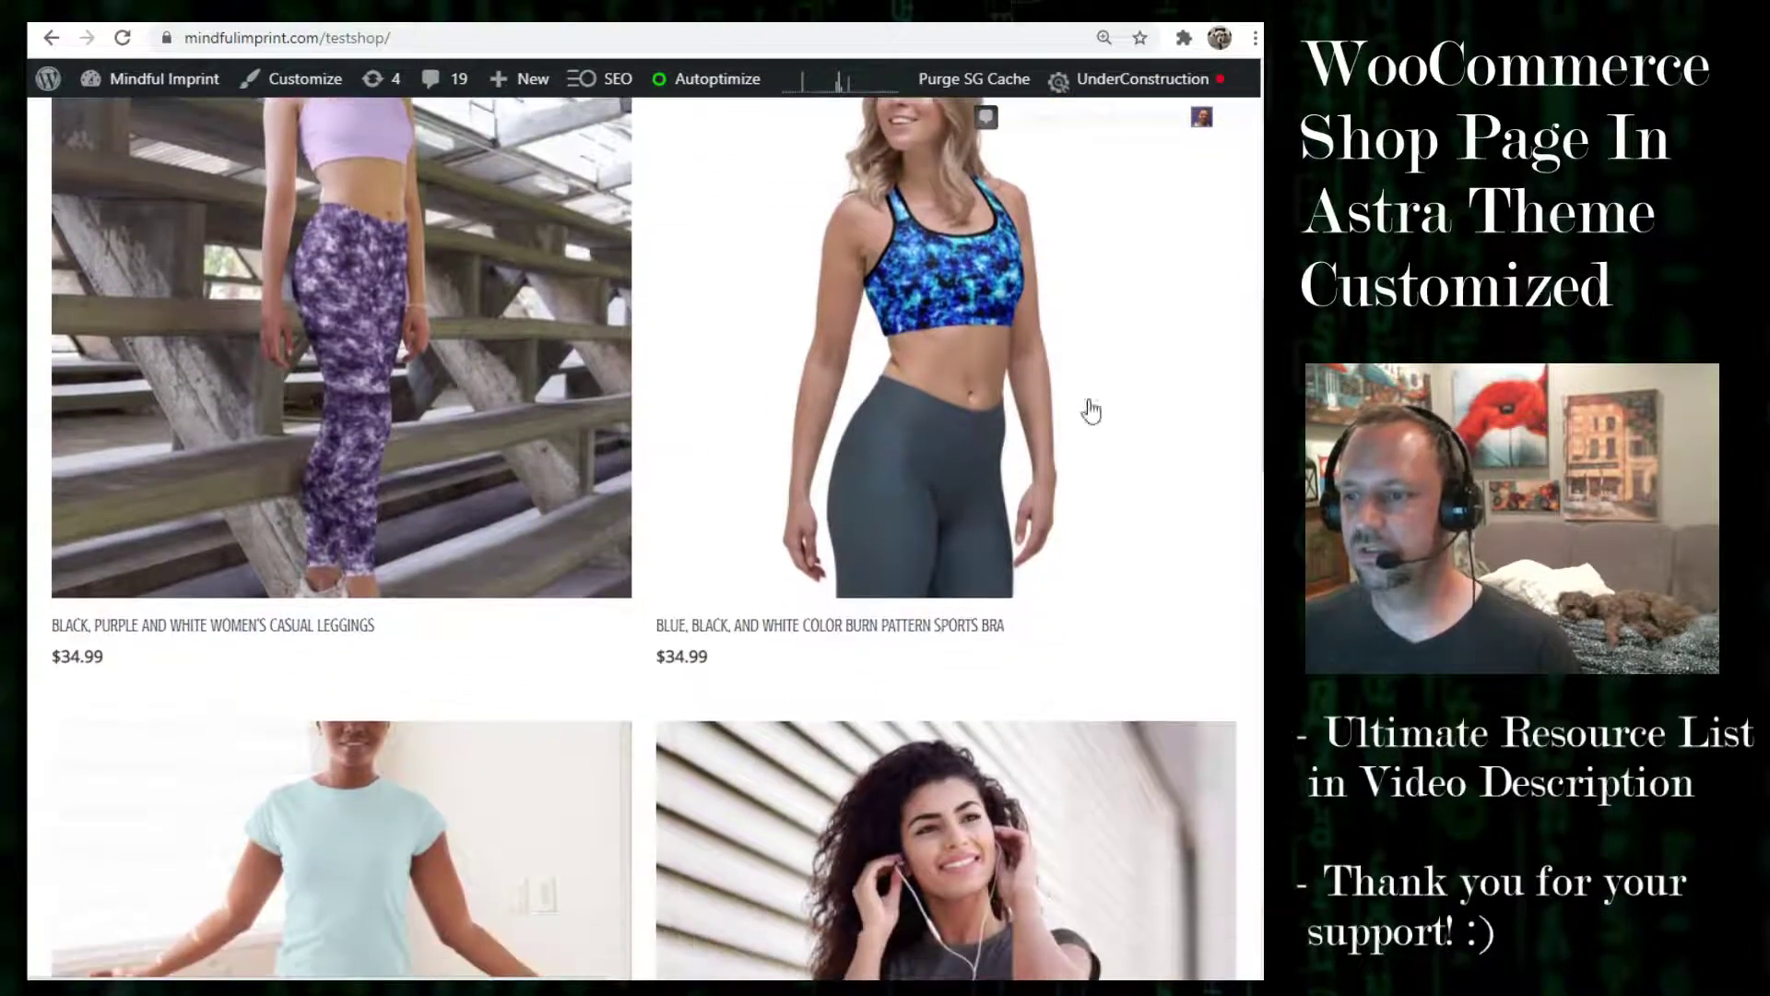
scroll(890, 364, down, 2)
scroll(894, 358, down, 5)
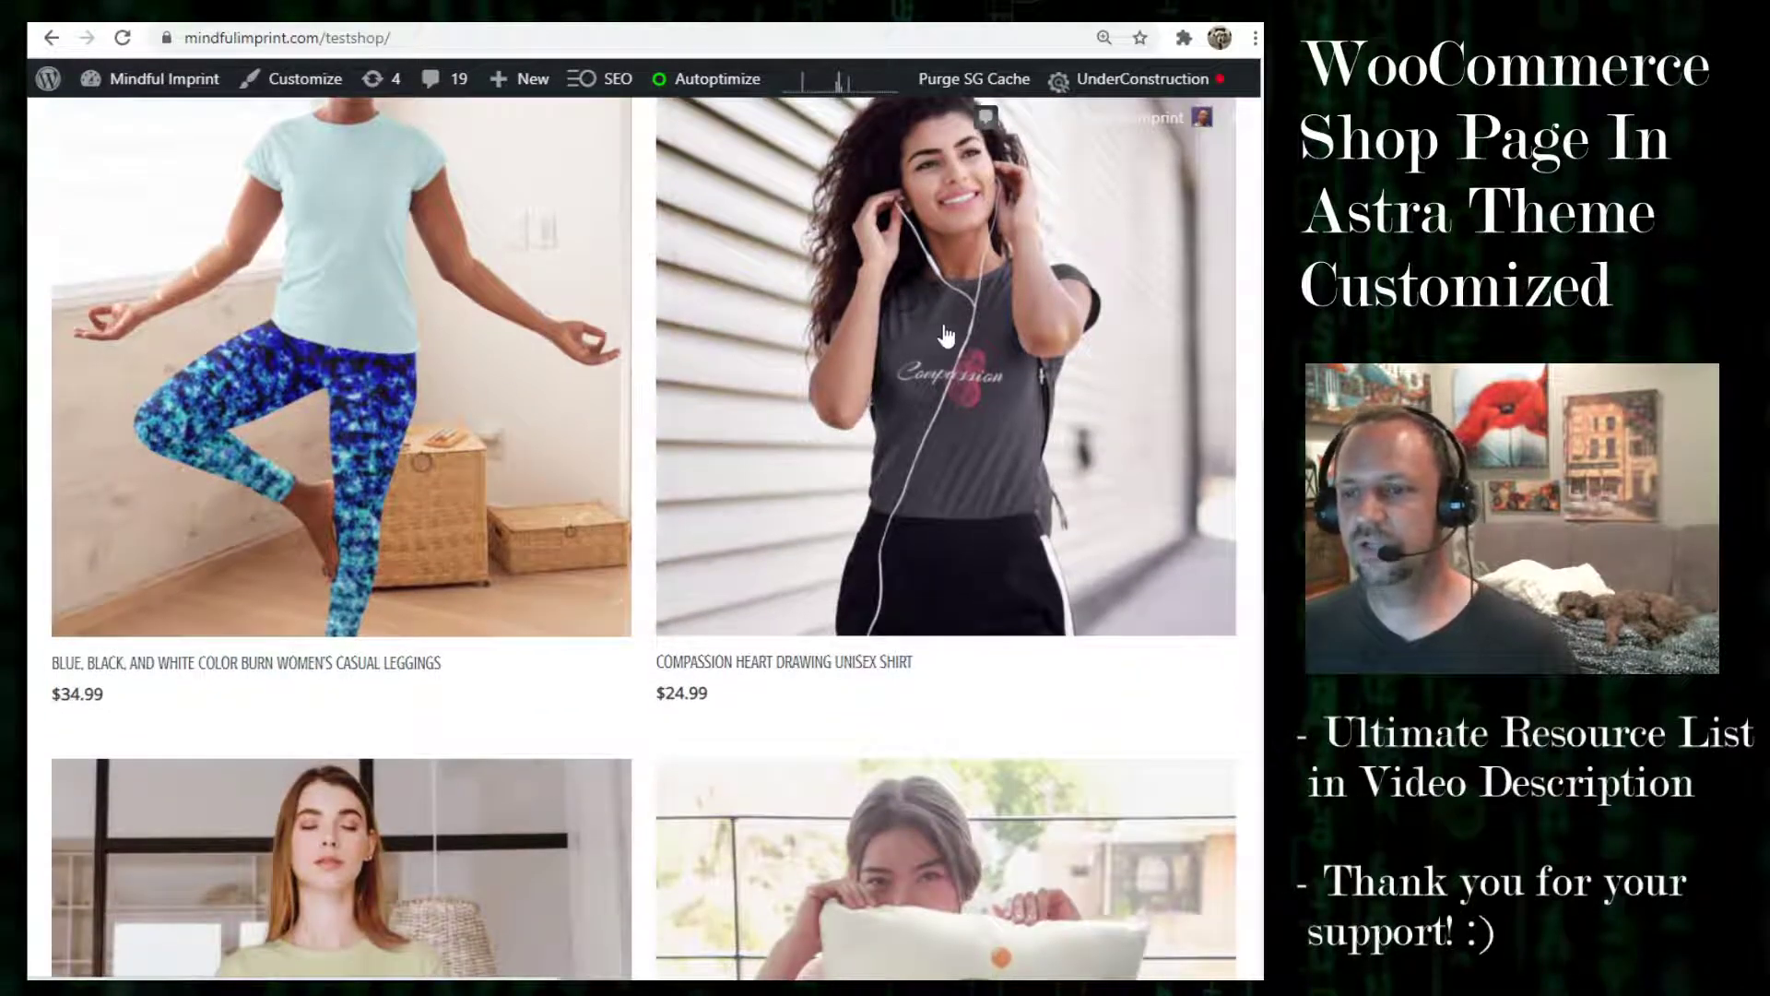
scroll(538, 356, down, 2)
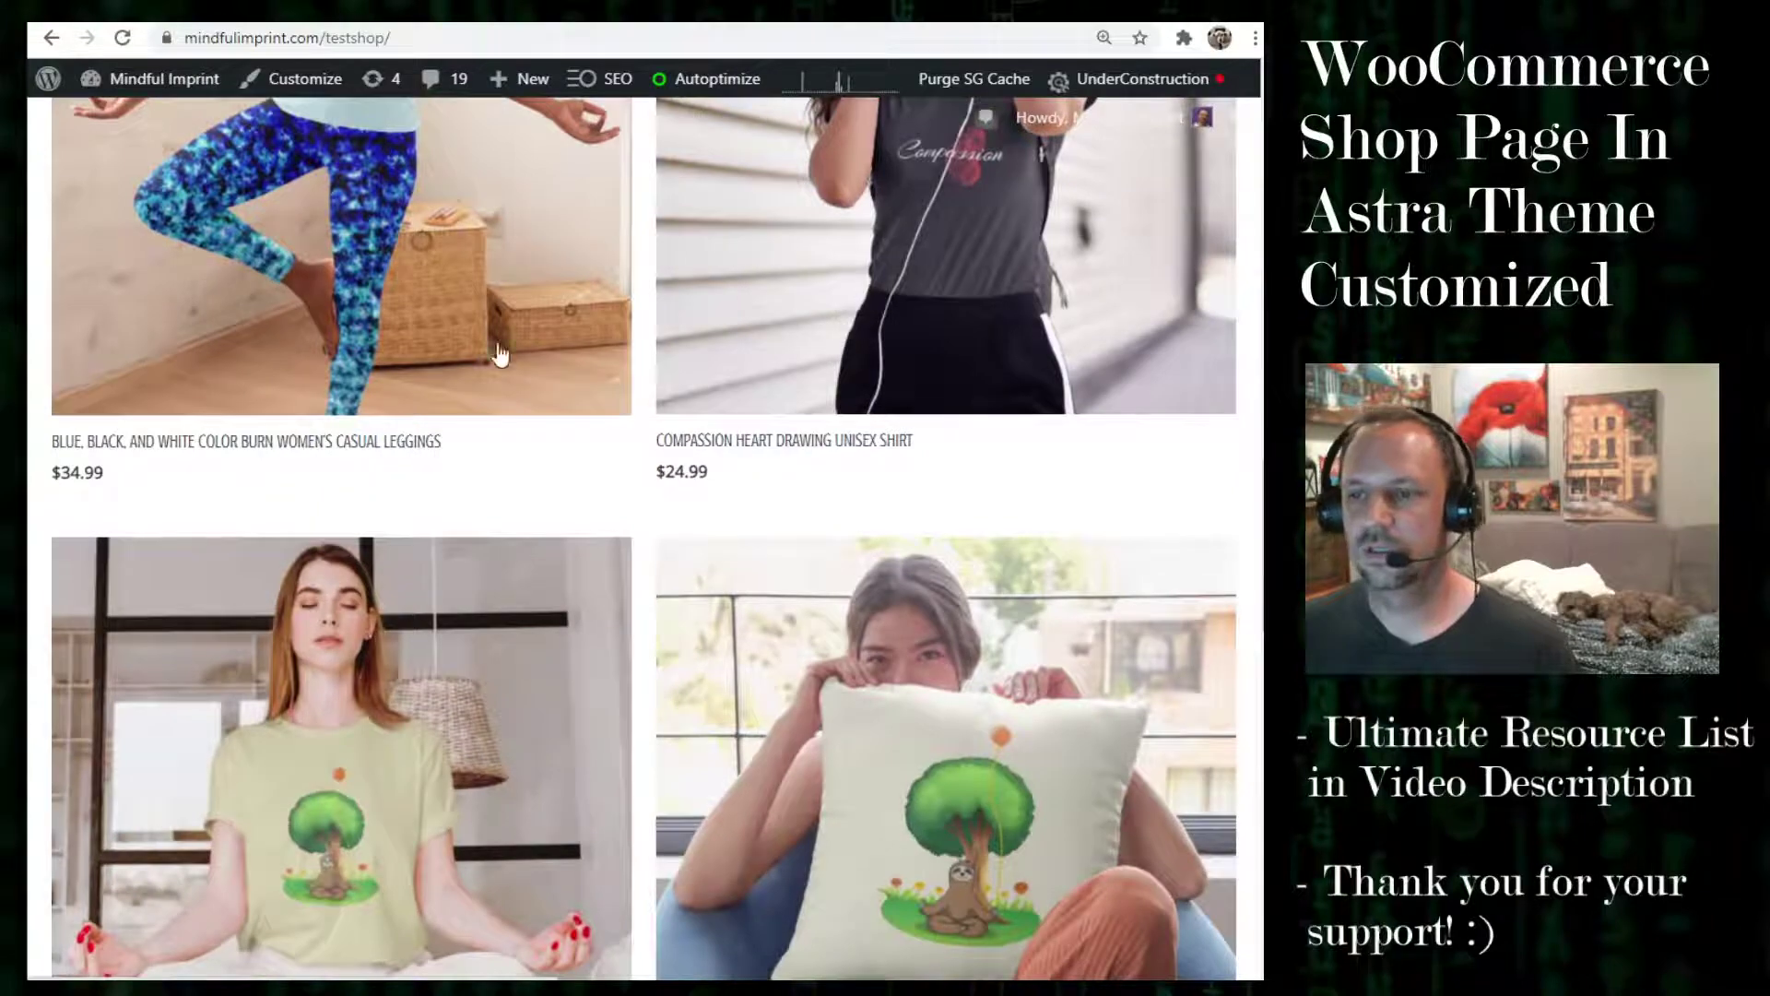
scroll(888, 329, down, 2)
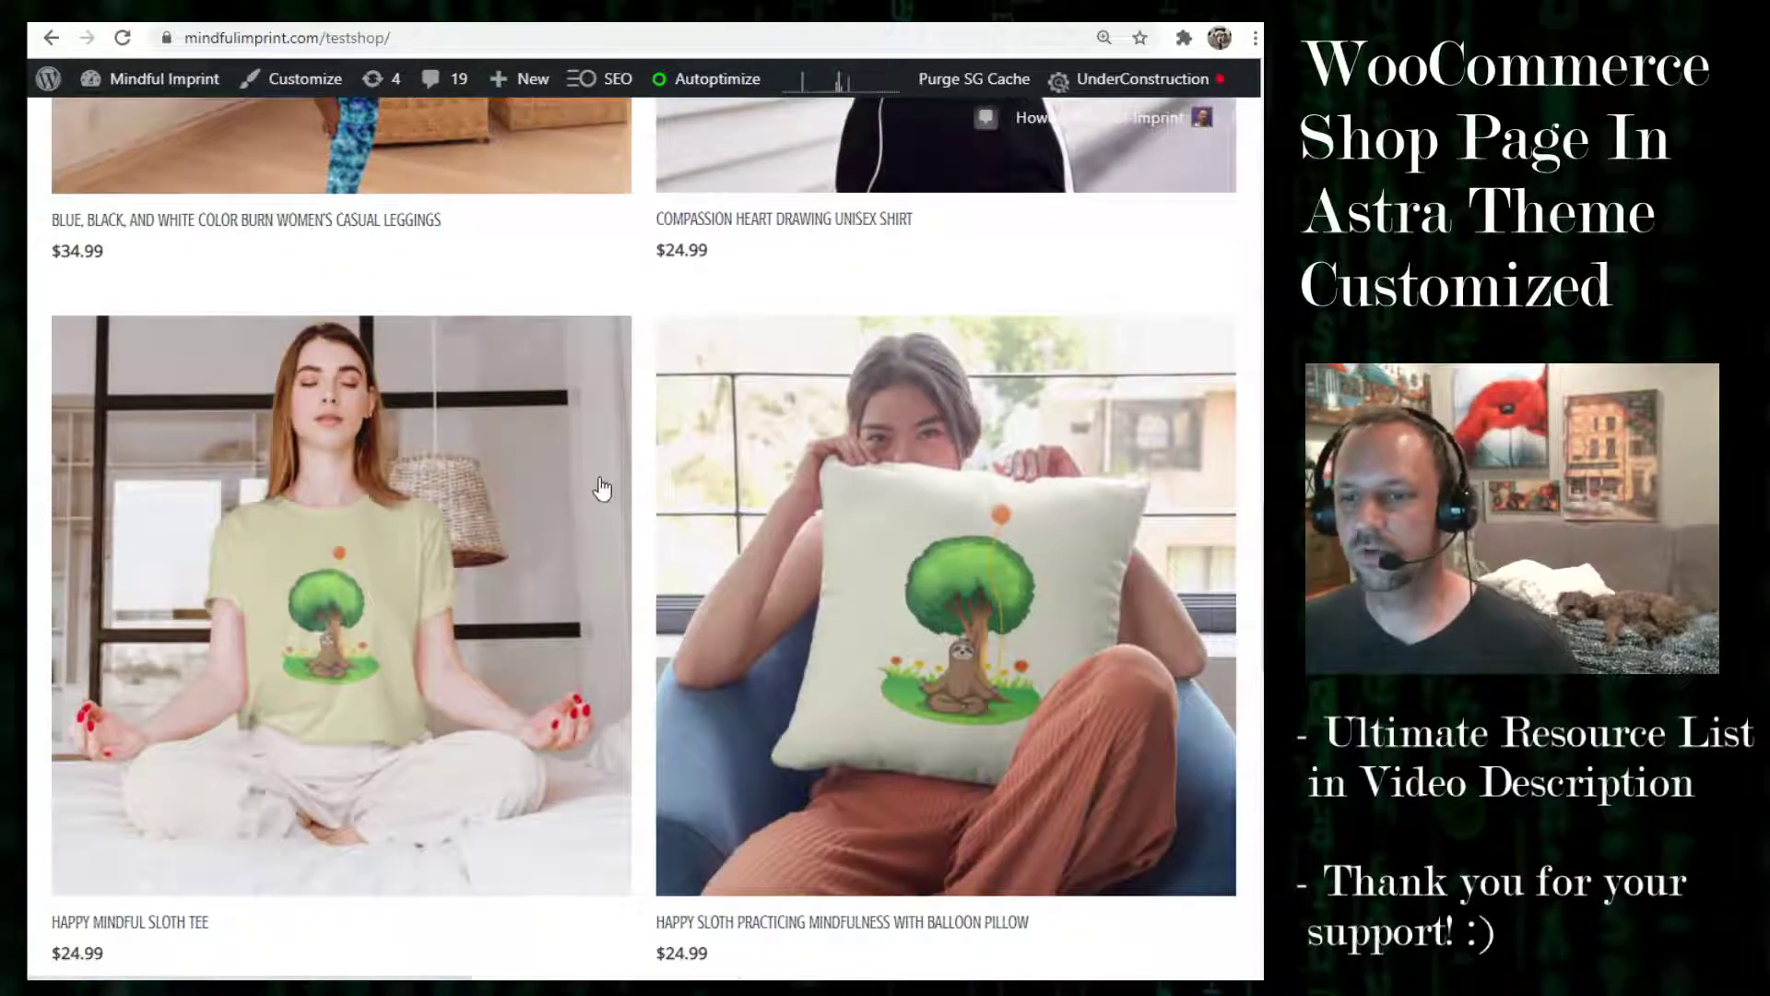
scroll(534, 447, down, 3)
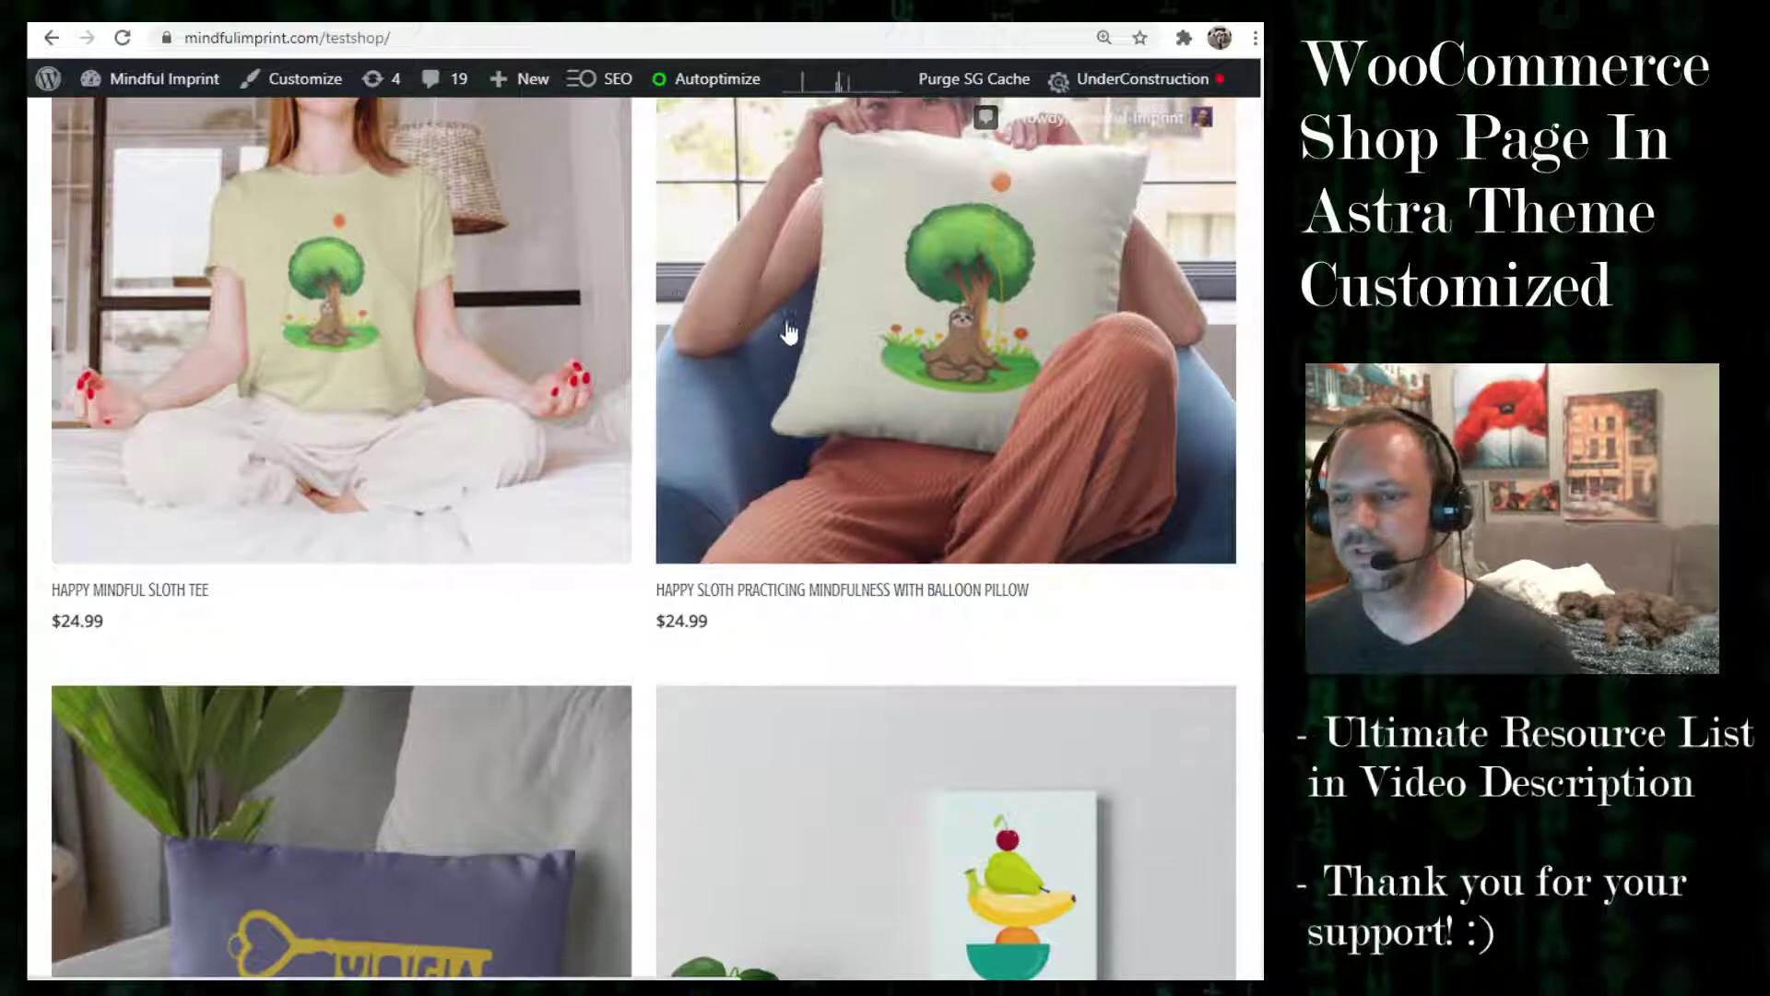
scroll(791, 341, down, 2)
scroll(857, 572, down, 1)
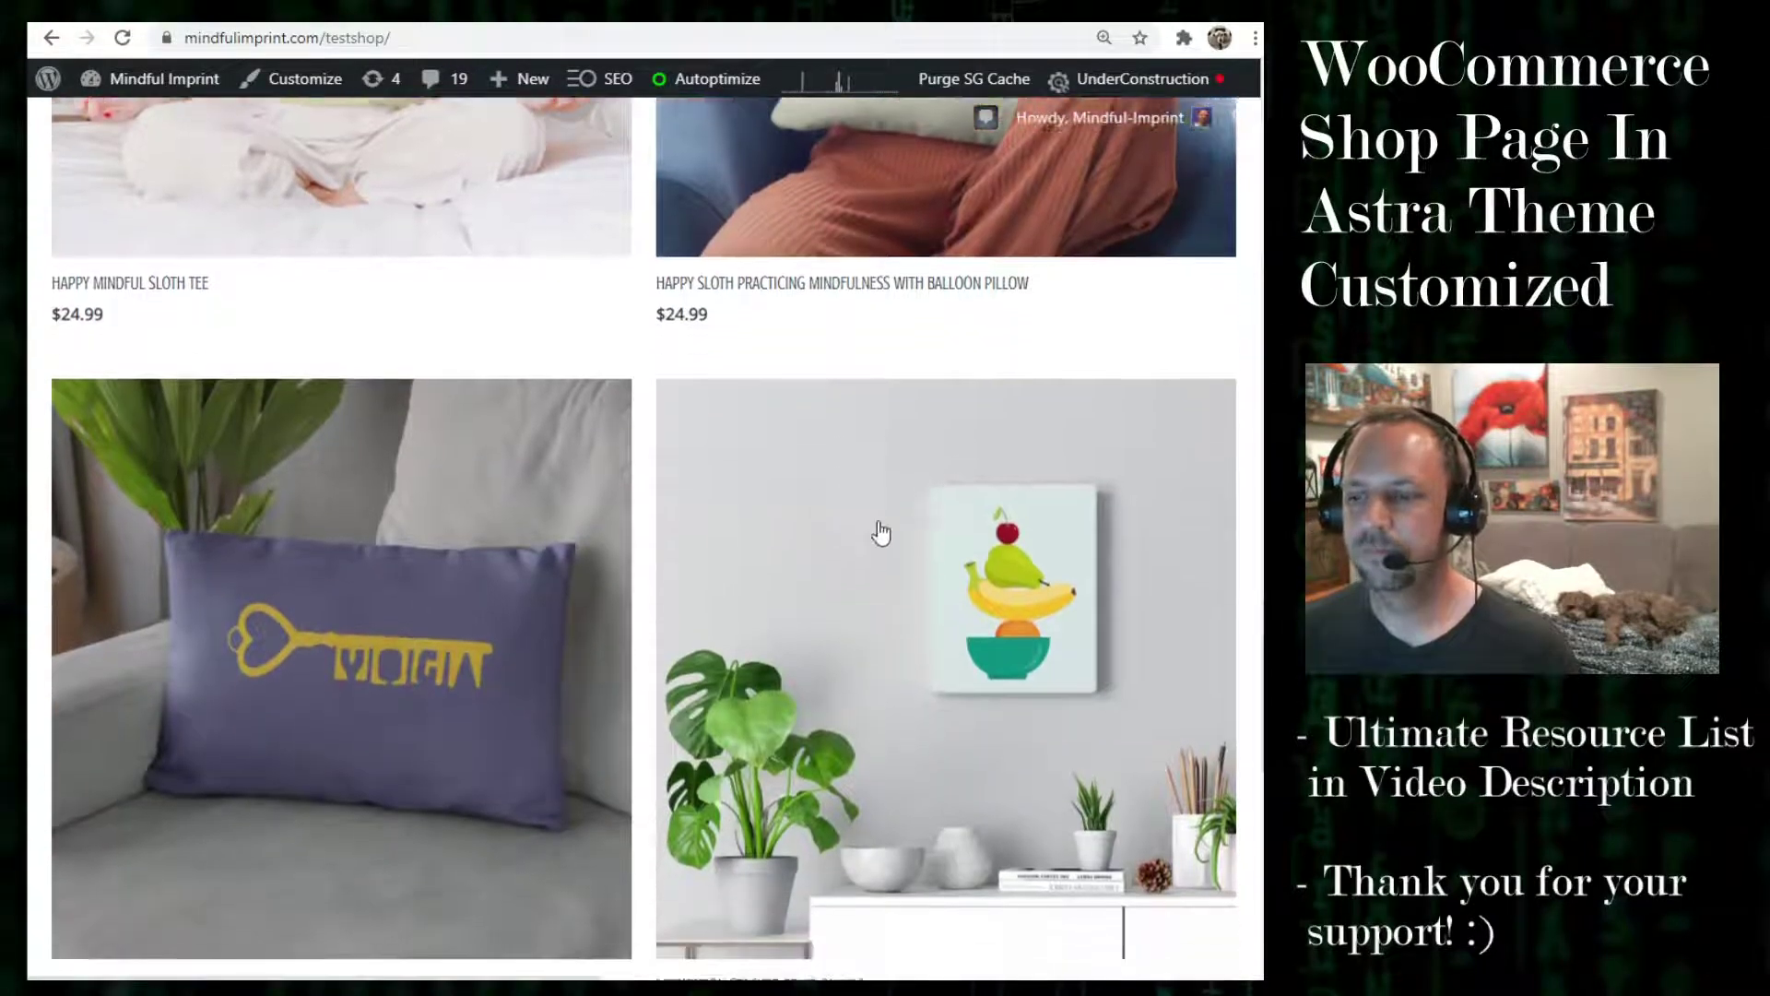
Review the first page of TestShop products from the page title down to the pagination, and open page 2.
scroll(885, 535, down, 2)
scroll(866, 521, down, 3)
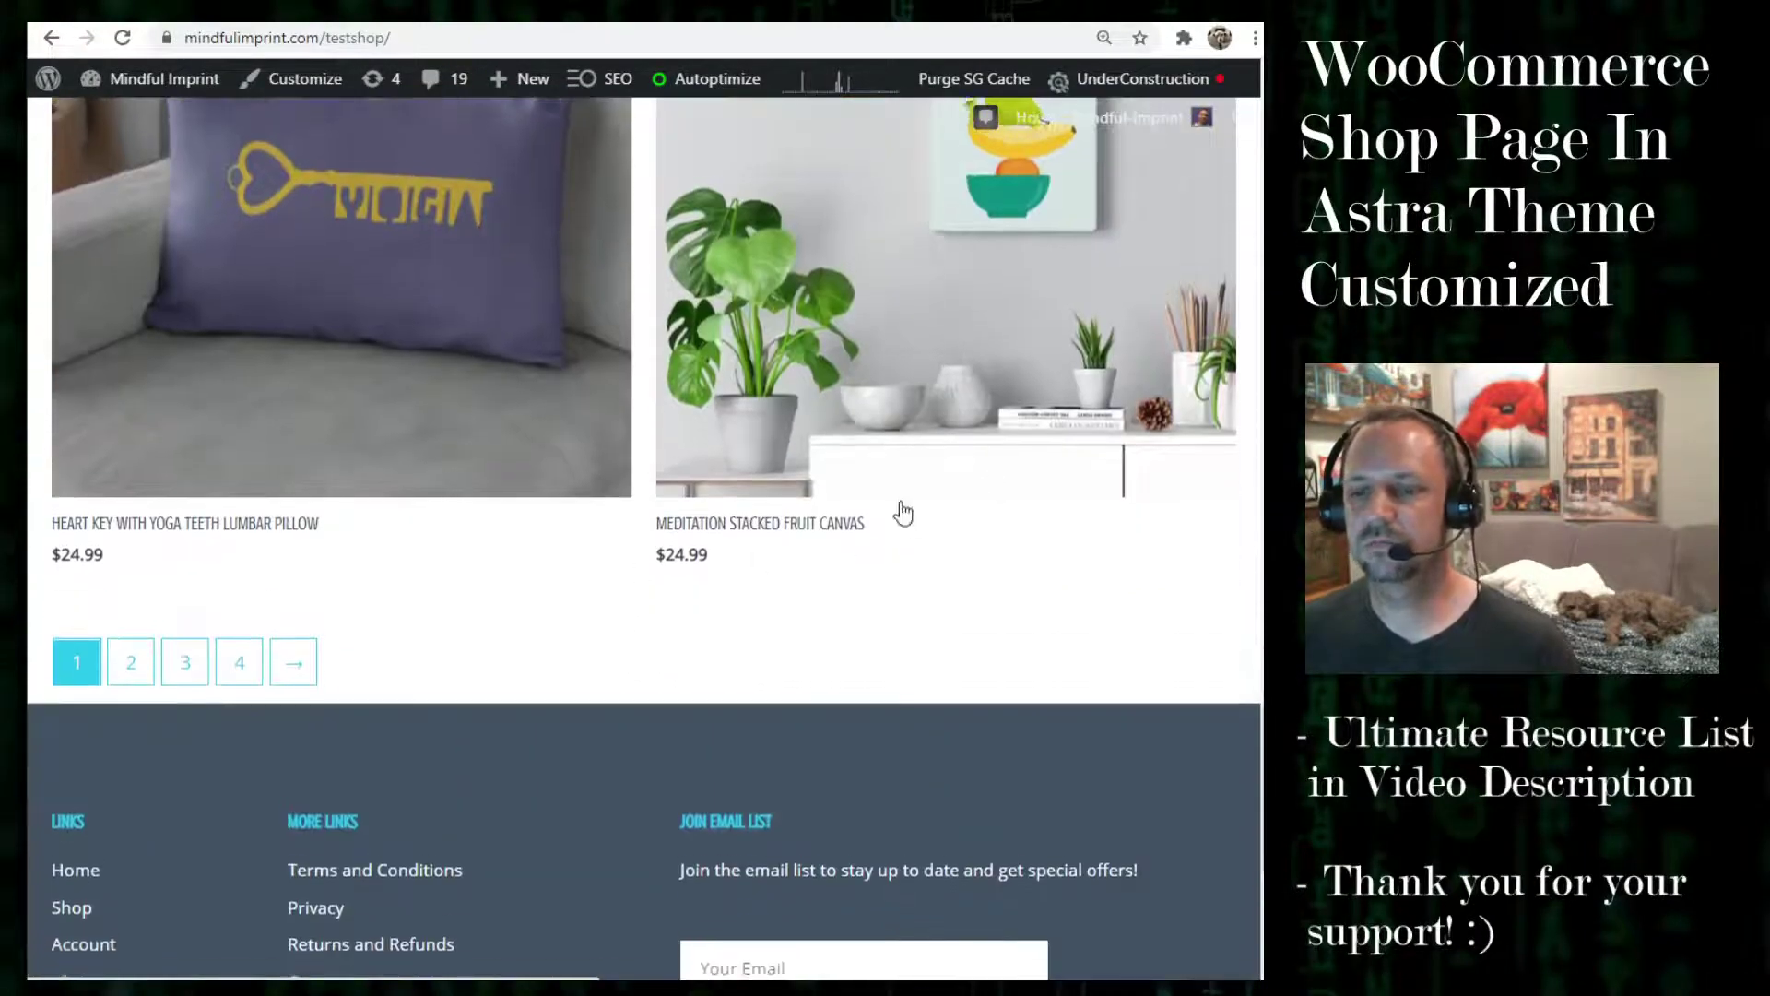
scroll(908, 511, up, 20)
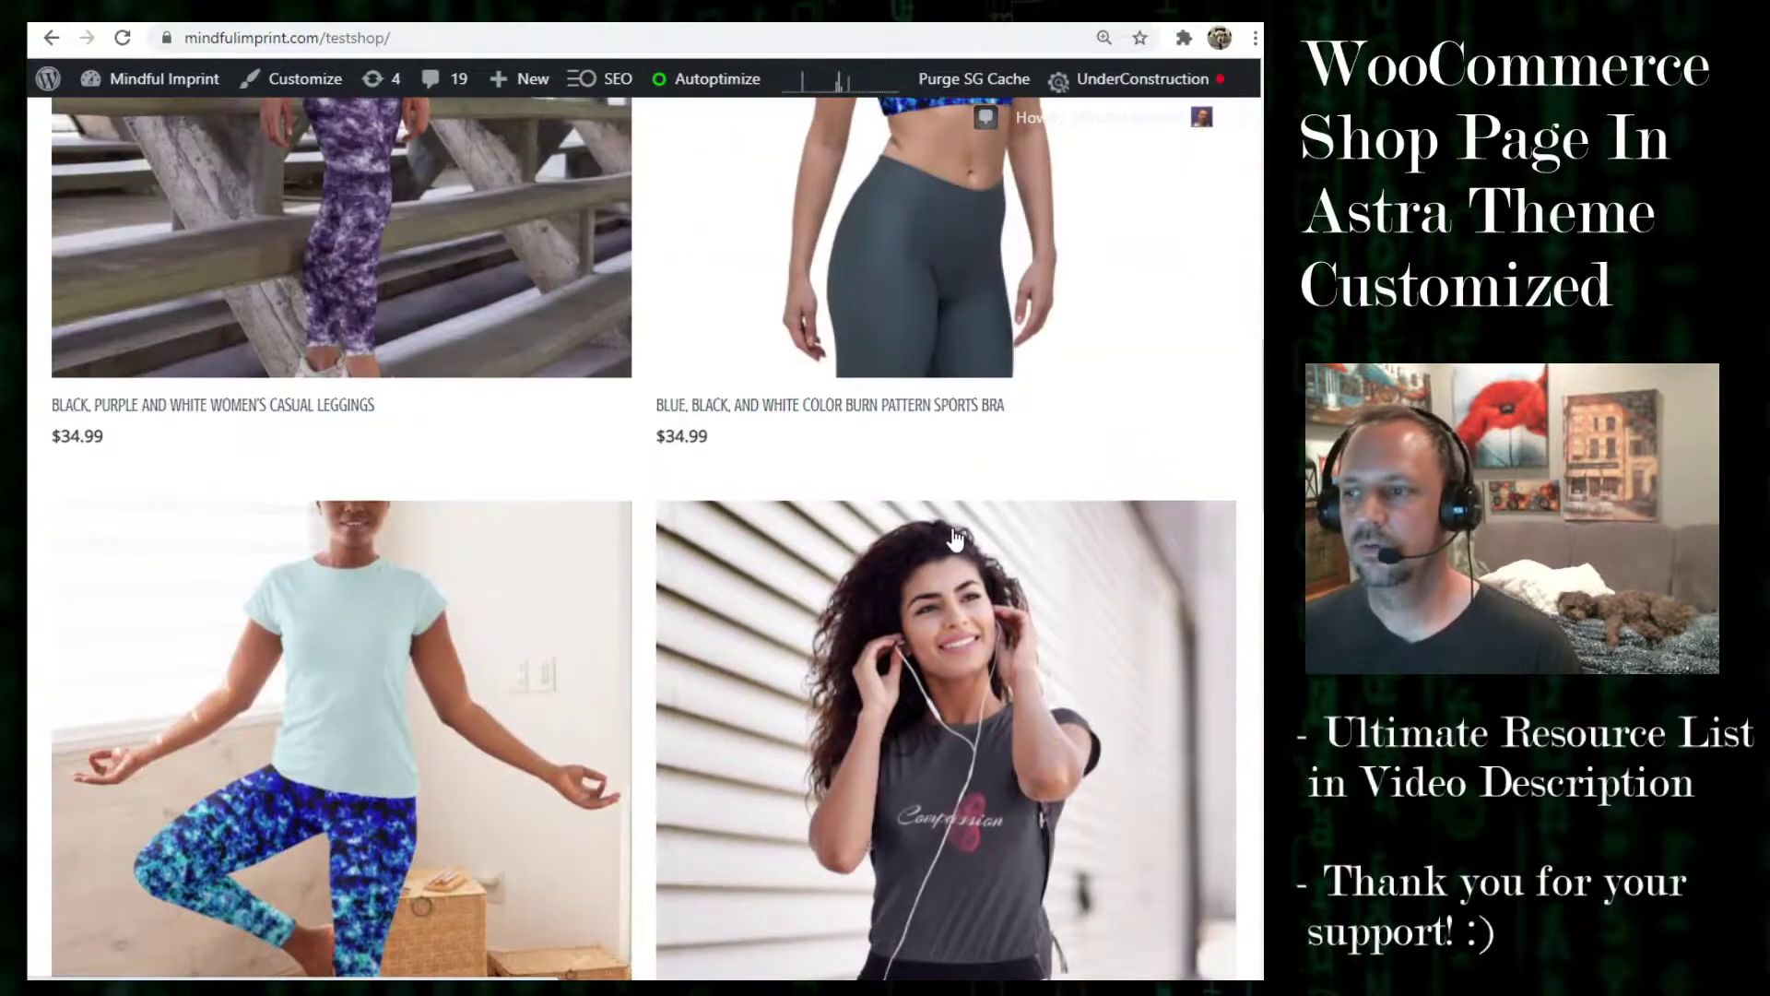
scroll(954, 538, up, 15)
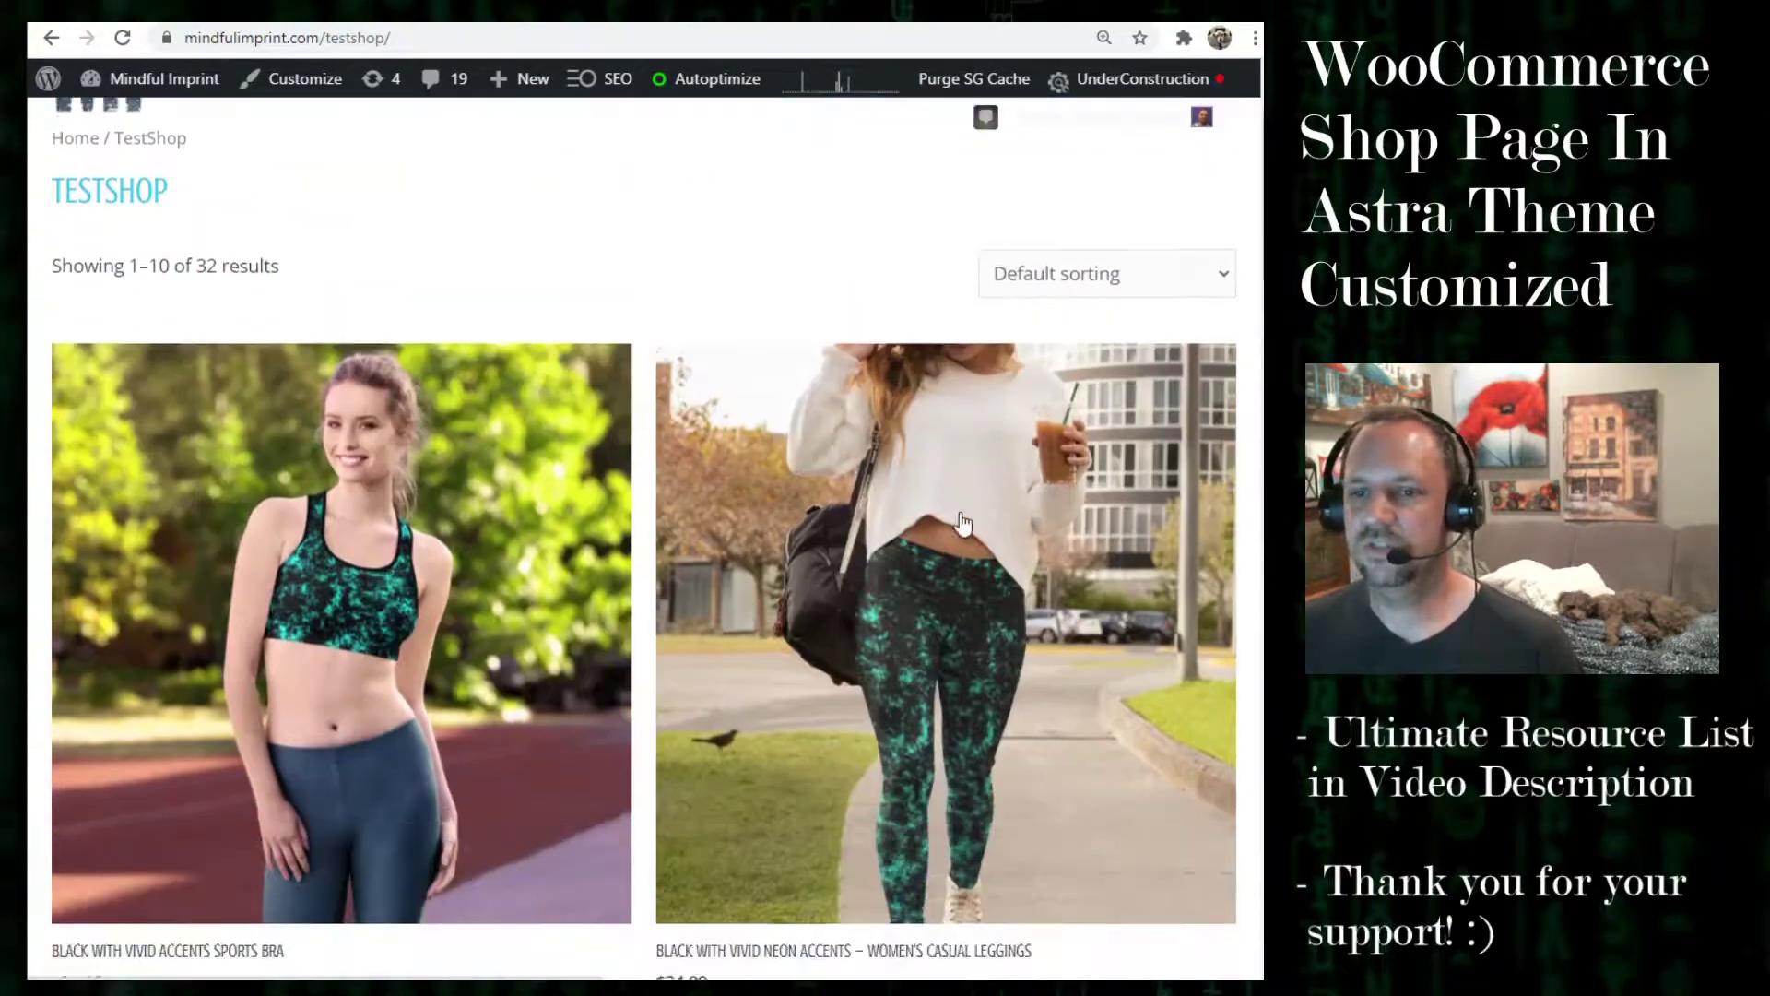
scroll(959, 523, down, 2)
scroll(885, 403, down, 20)
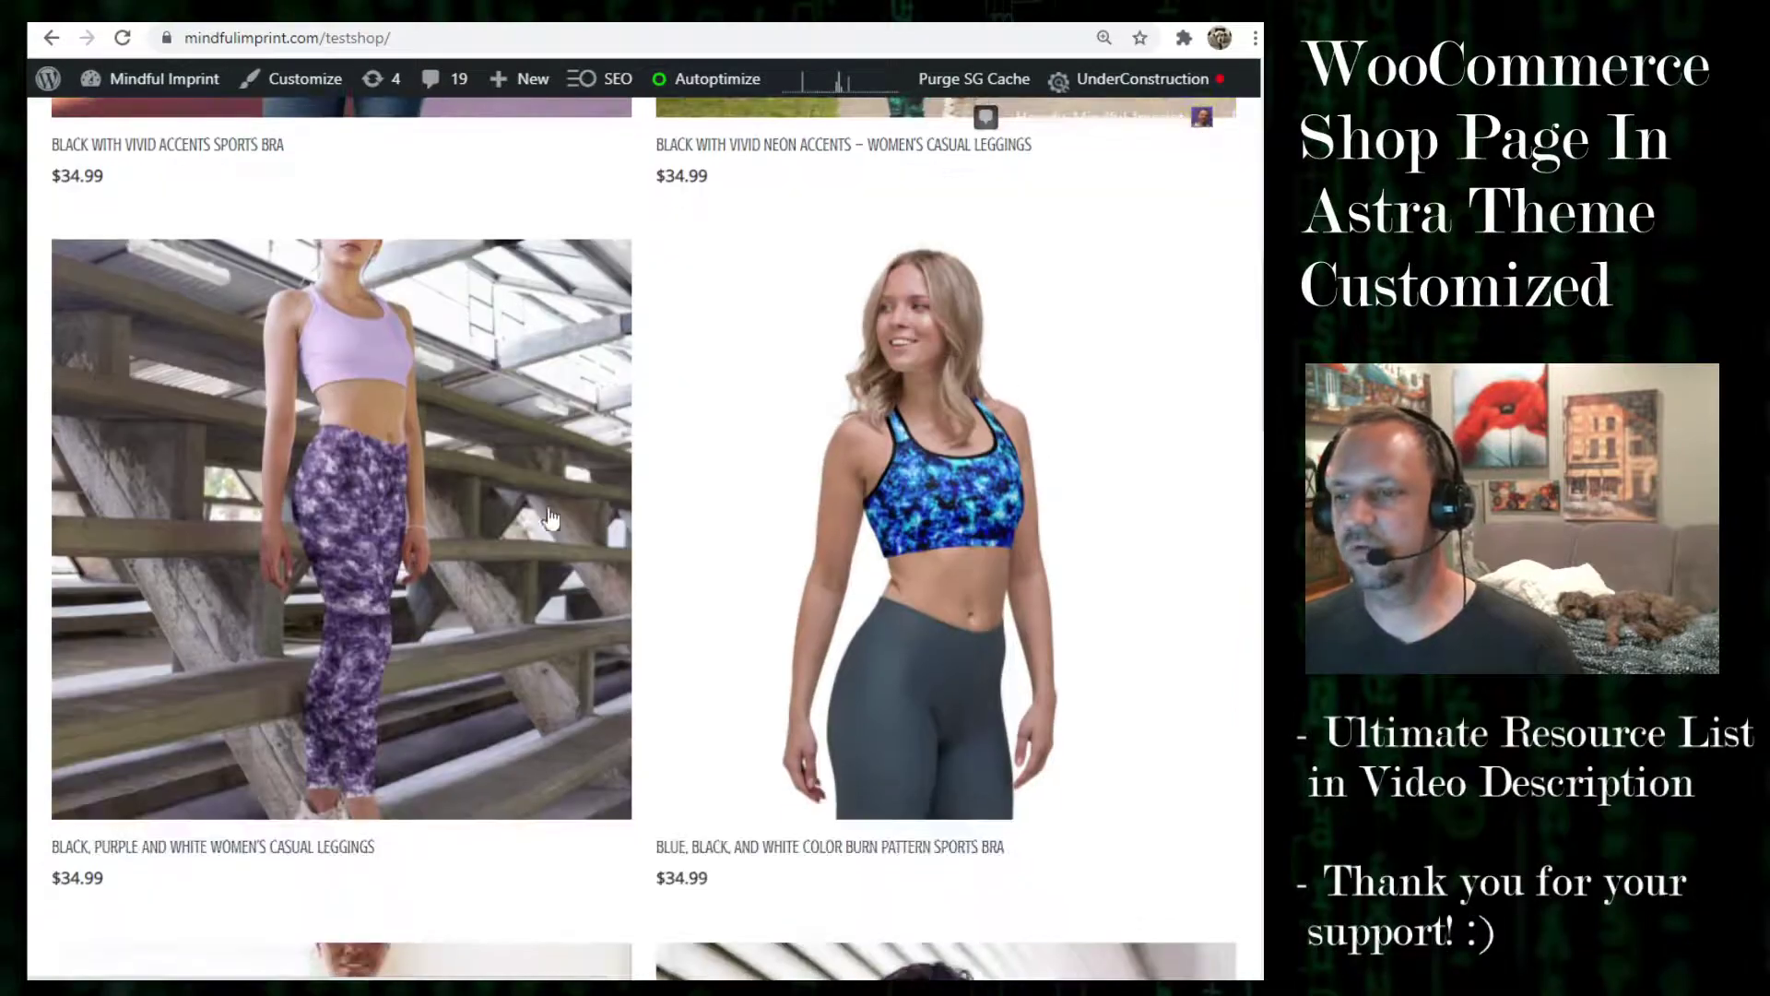
scroll(952, 435, down, 15)
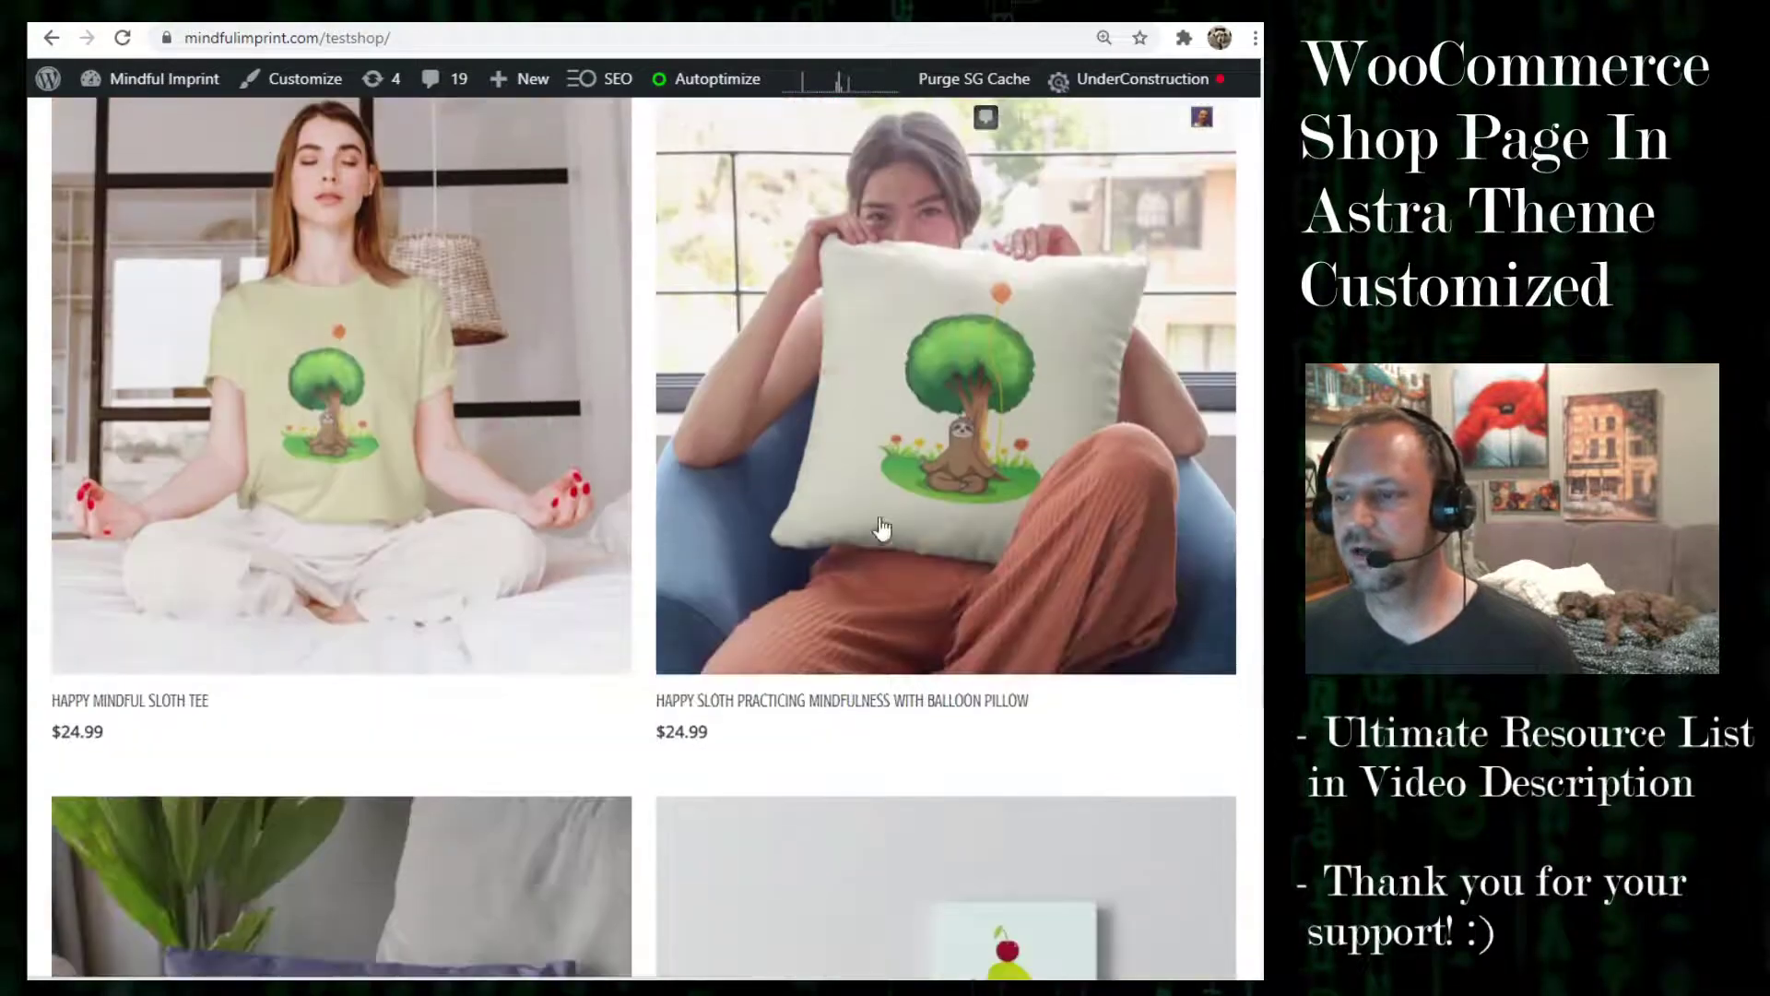
scroll(936, 452, down, 5)
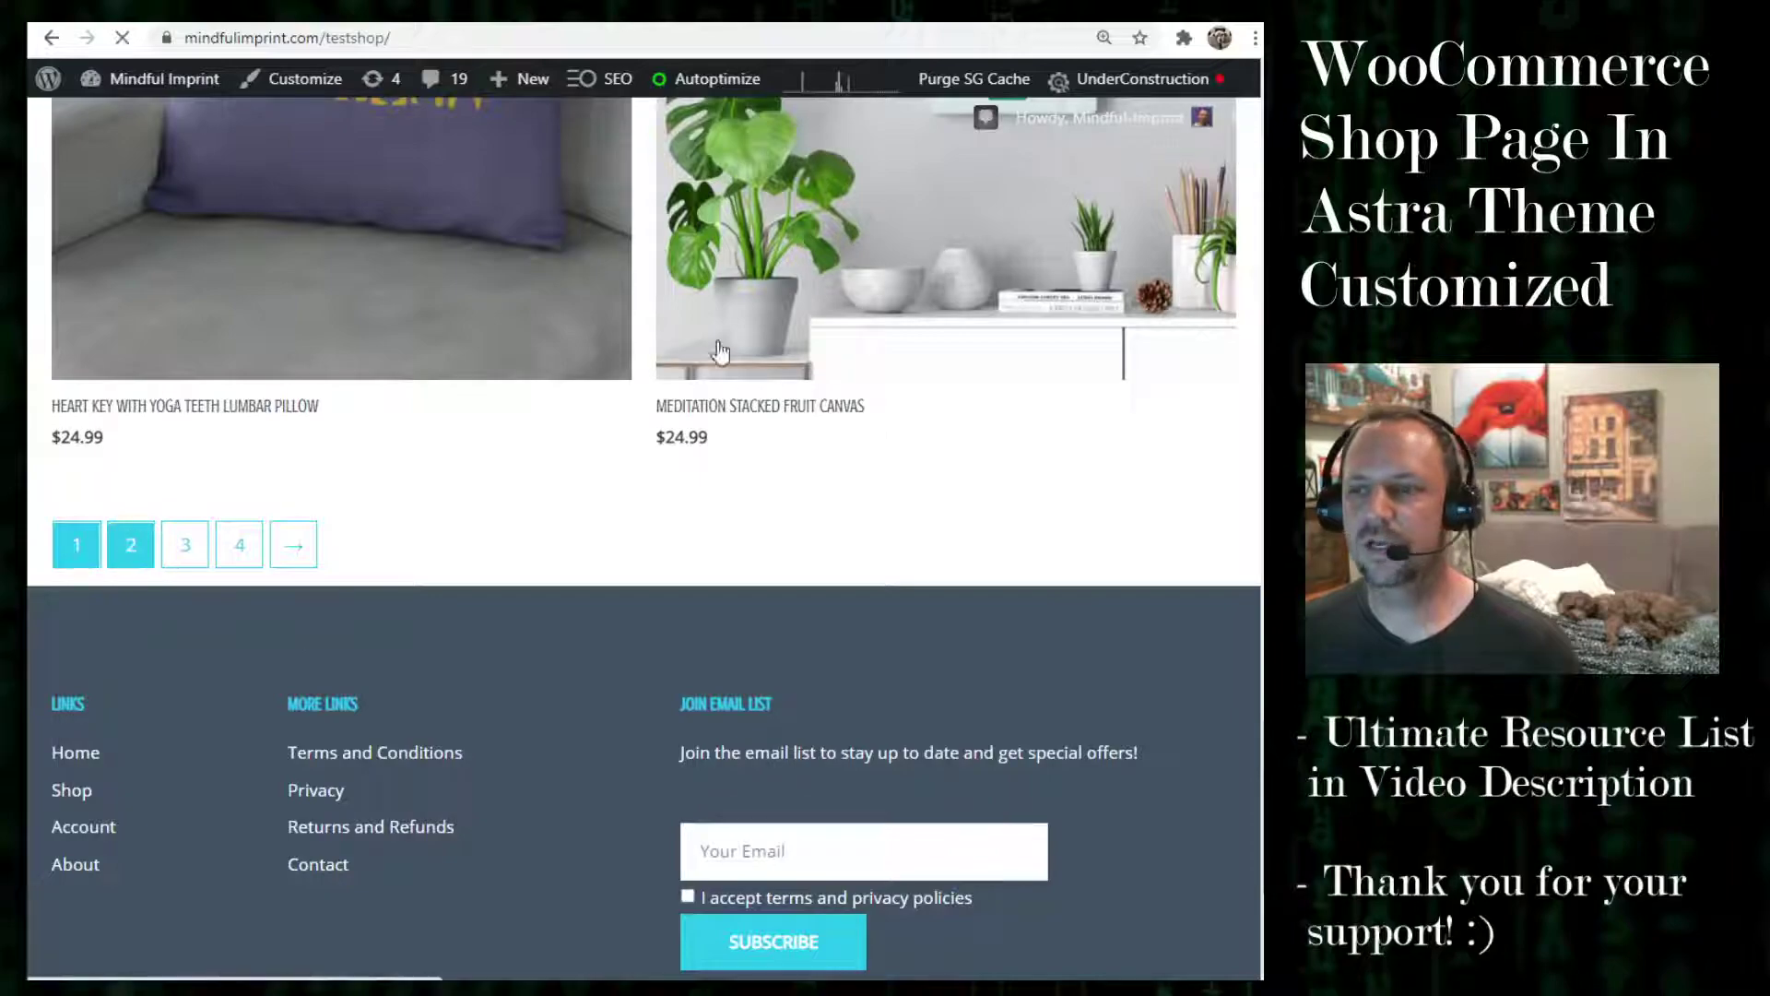
Examine the product images, titles and prices on page 2 of the TestShop, including its pagination and header.
scroll(724, 497, down, 17)
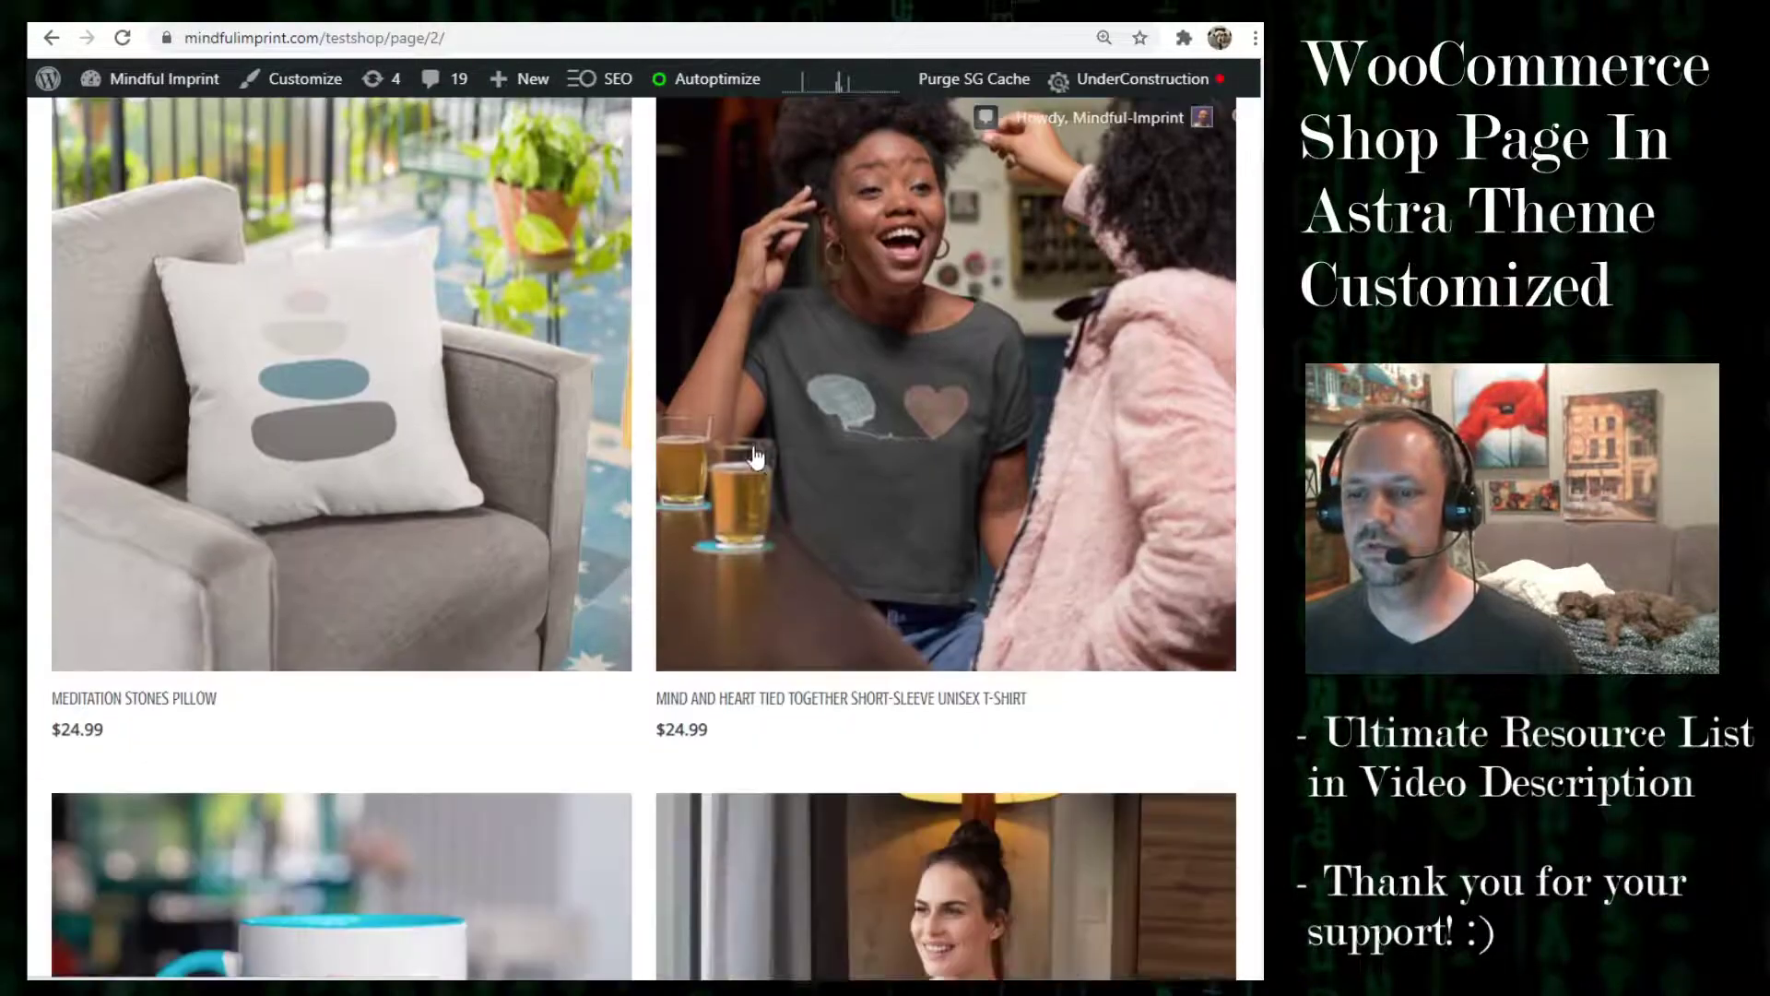
scroll(984, 376, down, 15)
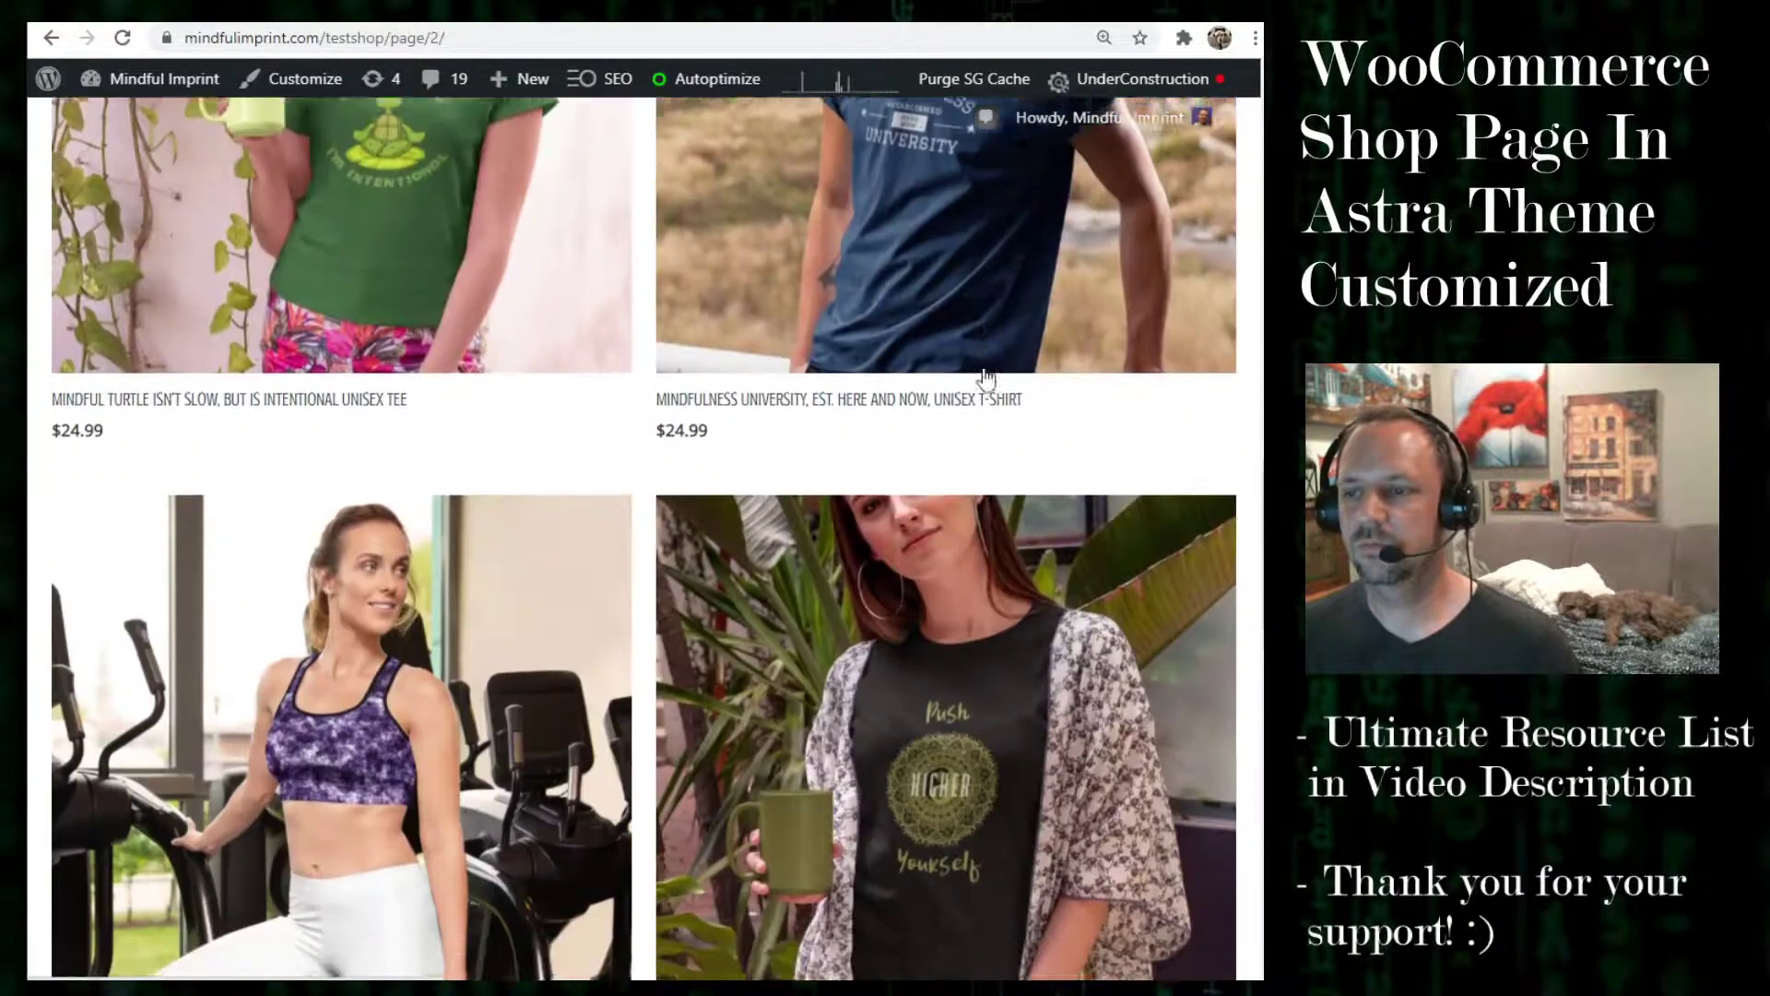
scroll(974, 412, up, 5)
scroll(975, 412, up, 10)
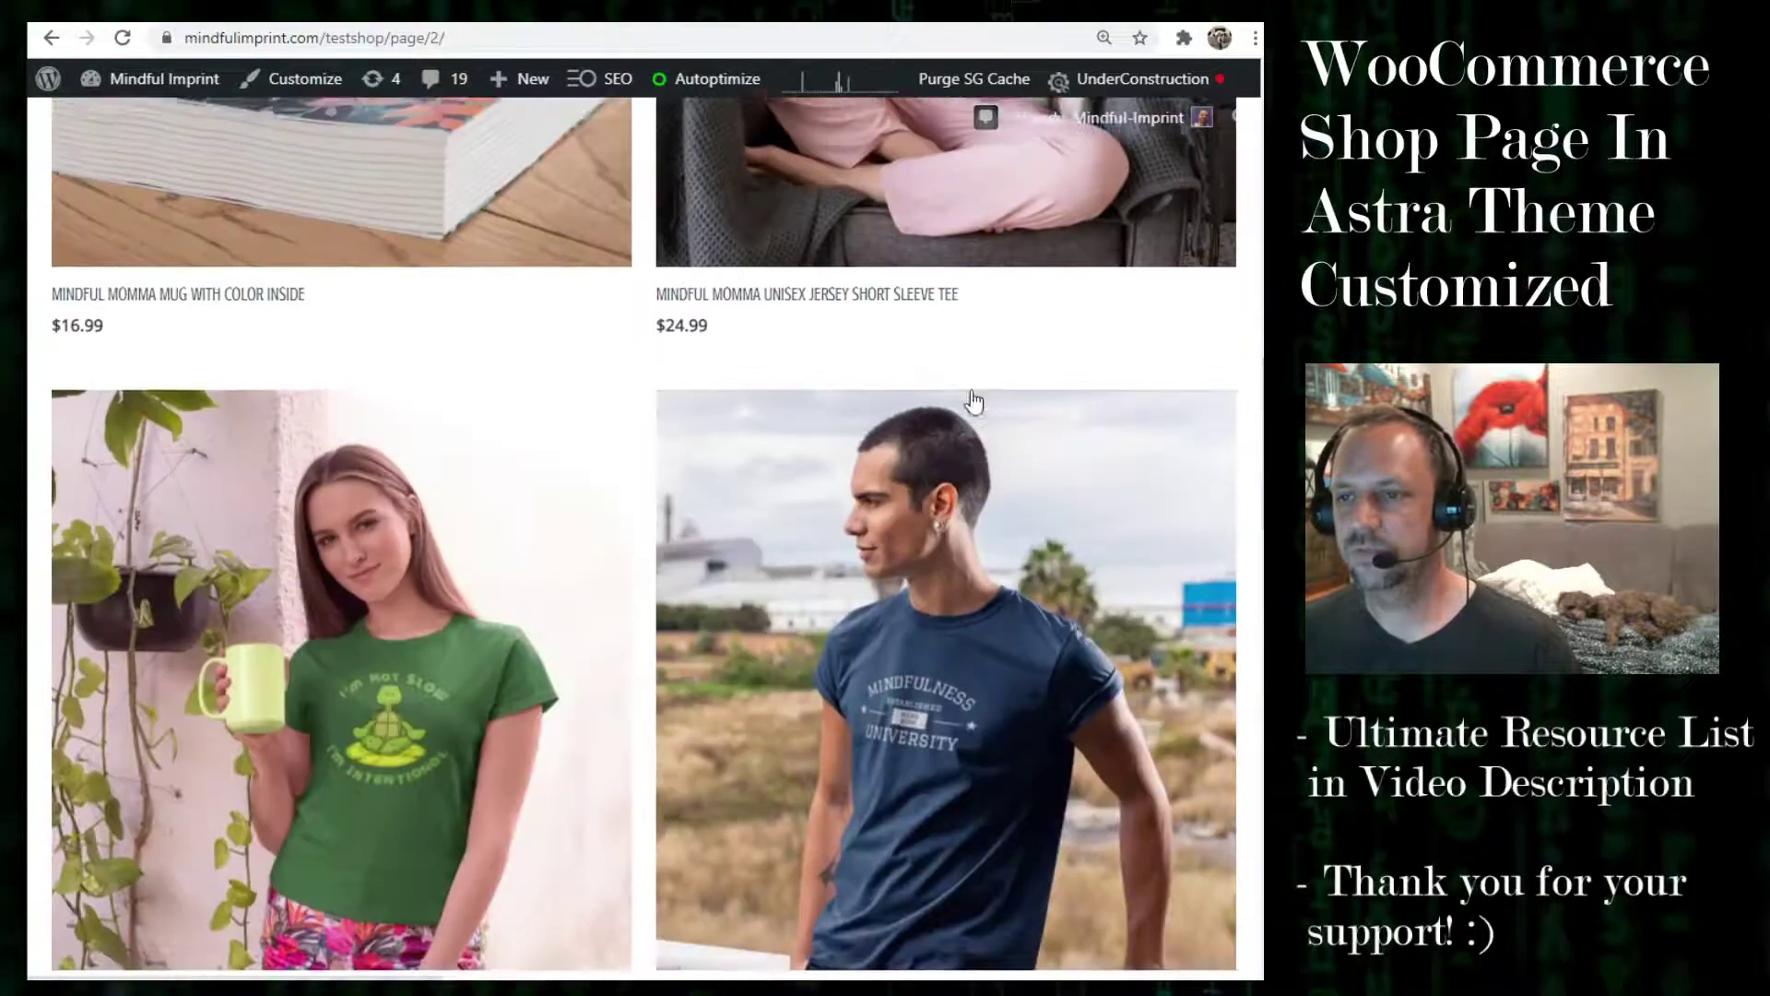
scroll(664, 549, down, 17)
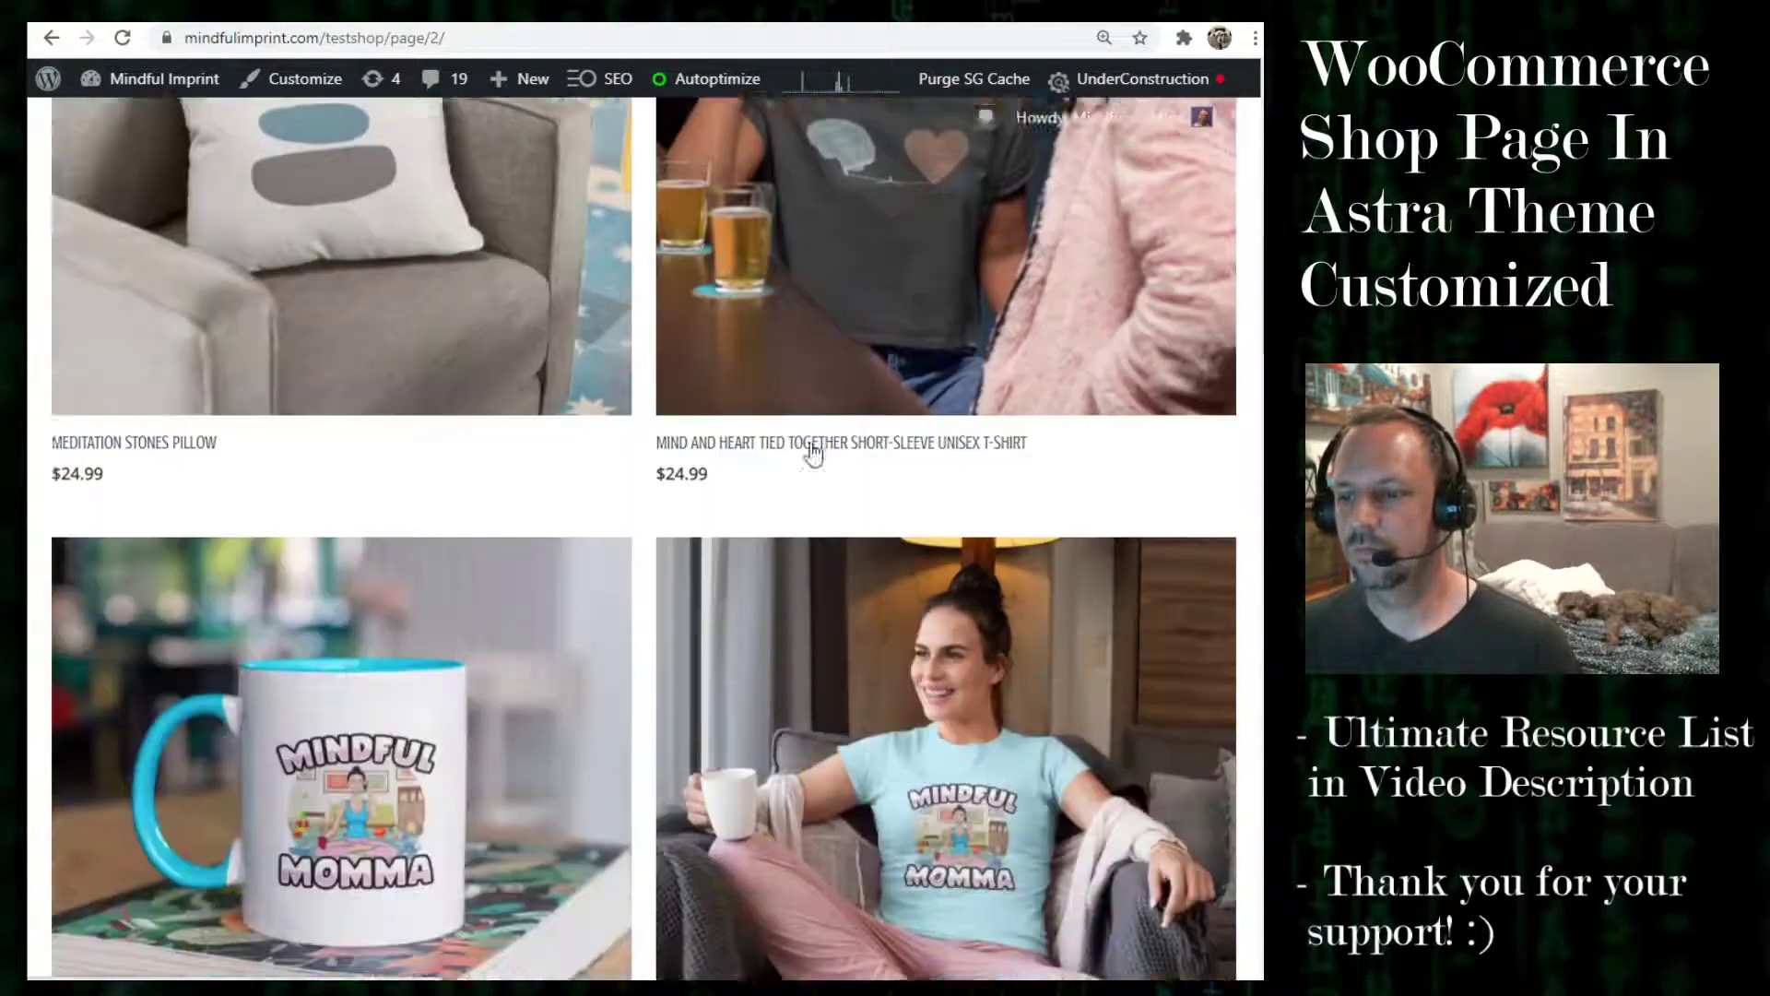
scroll(822, 706, down, 10)
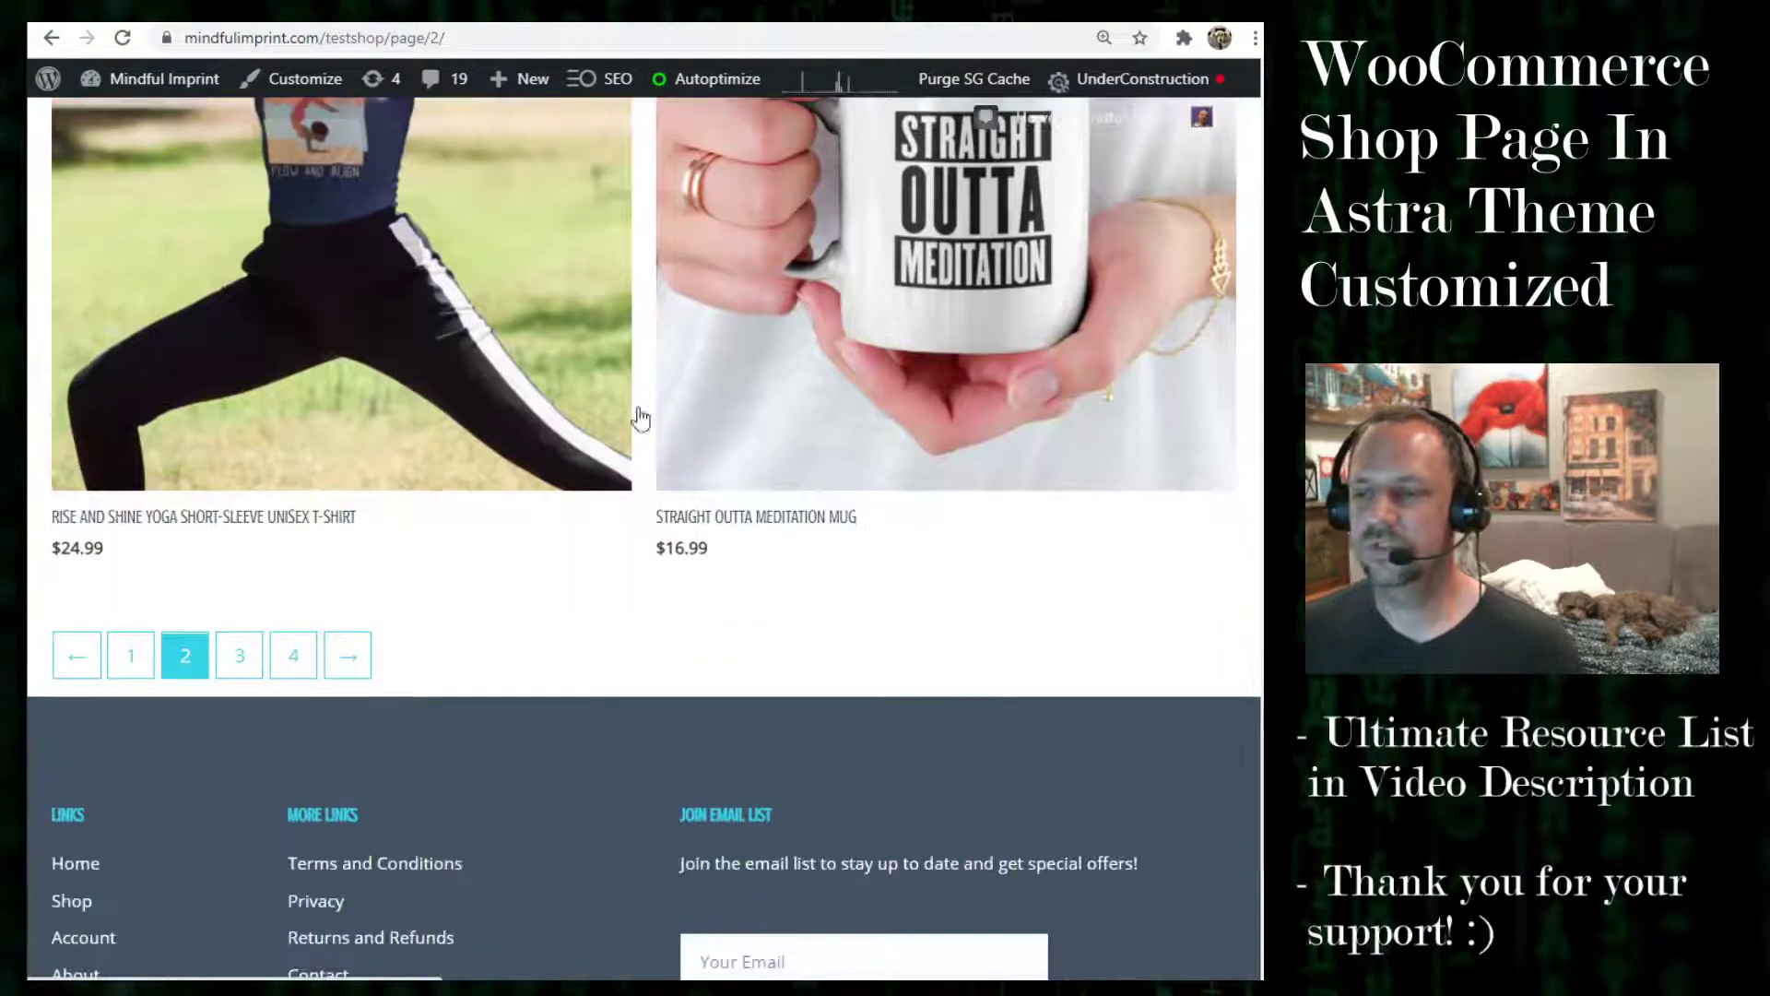
scroll(809, 506, up, 10)
scroll(1124, 545, up, 6)
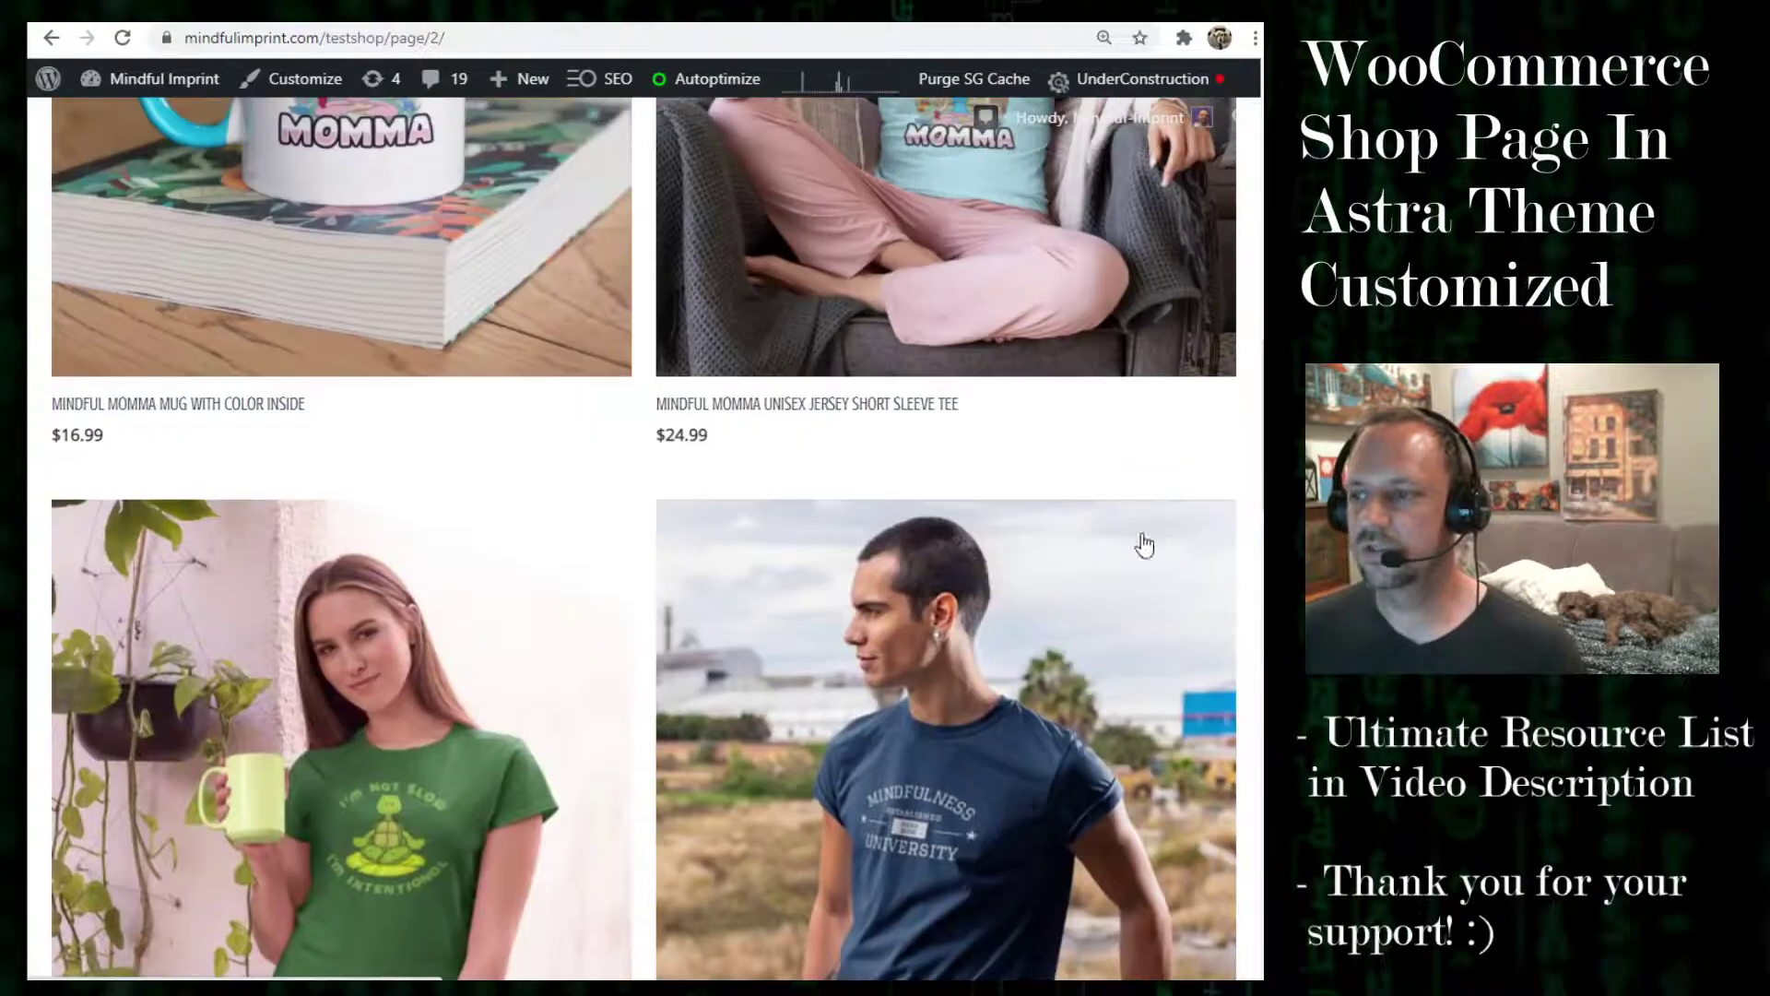
scroll(642, 301, up, 10)
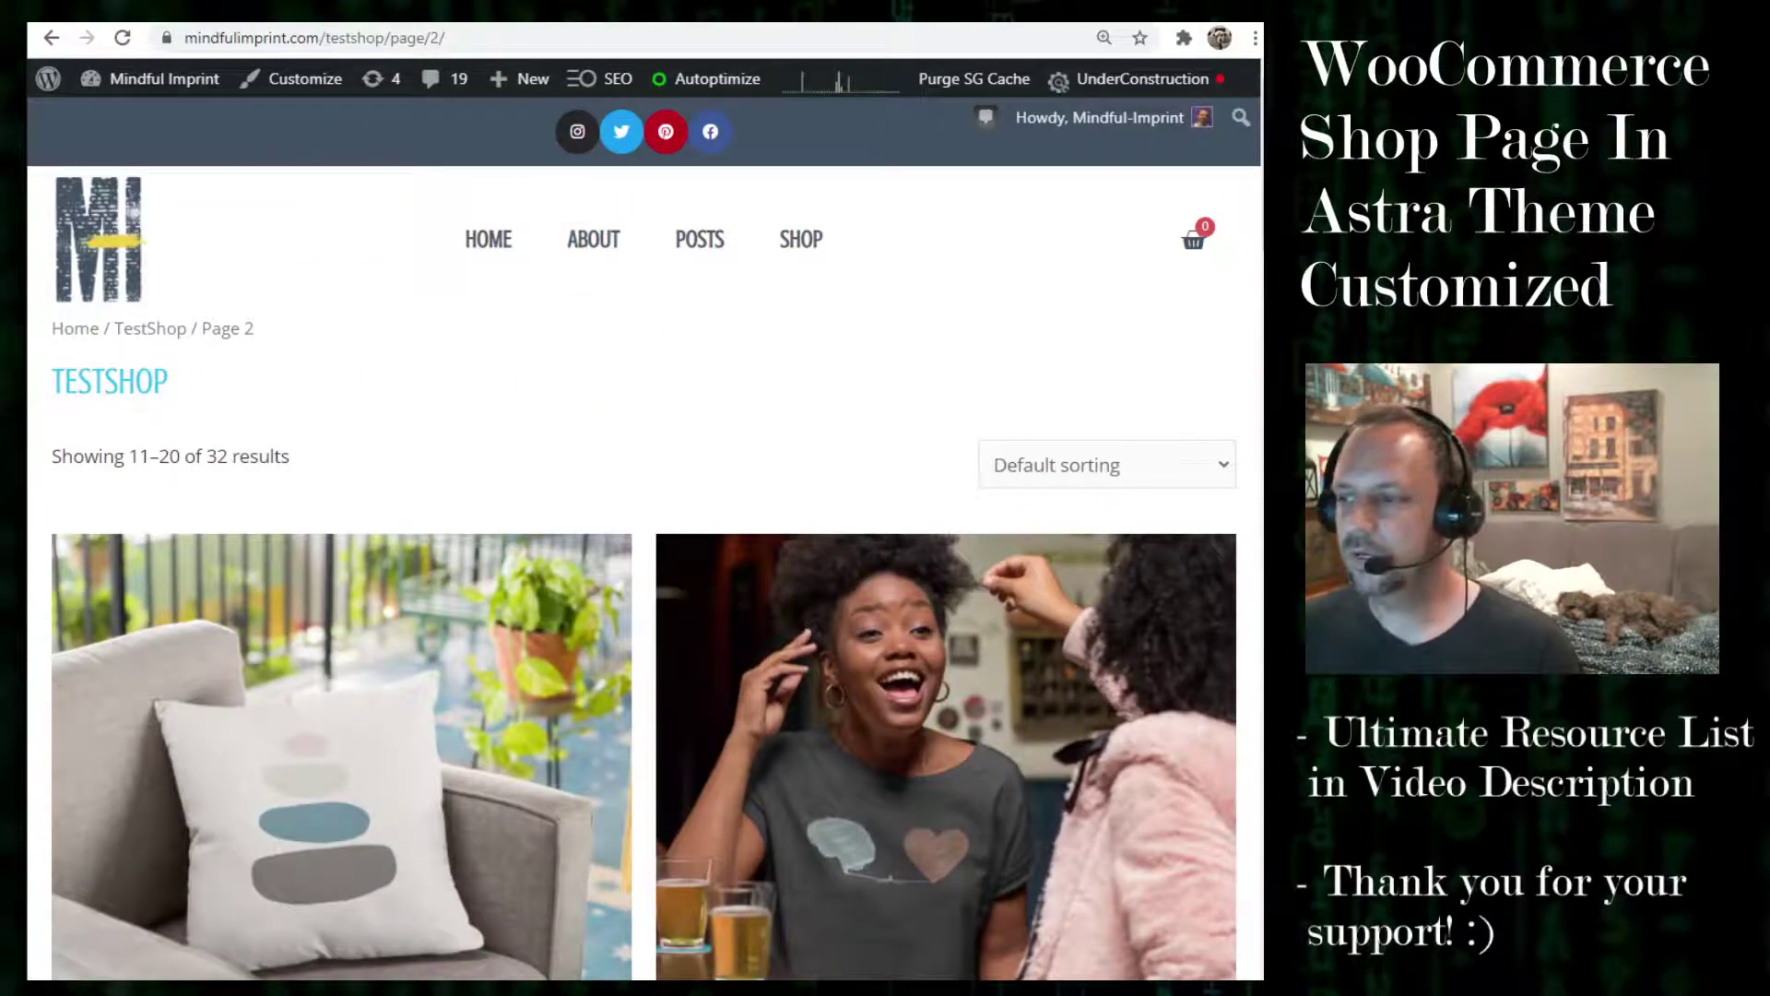
Narrow the browser window to phone width to check the shop's mobile product layout, and widen it again.
drag(1263, 443, 567, 396)
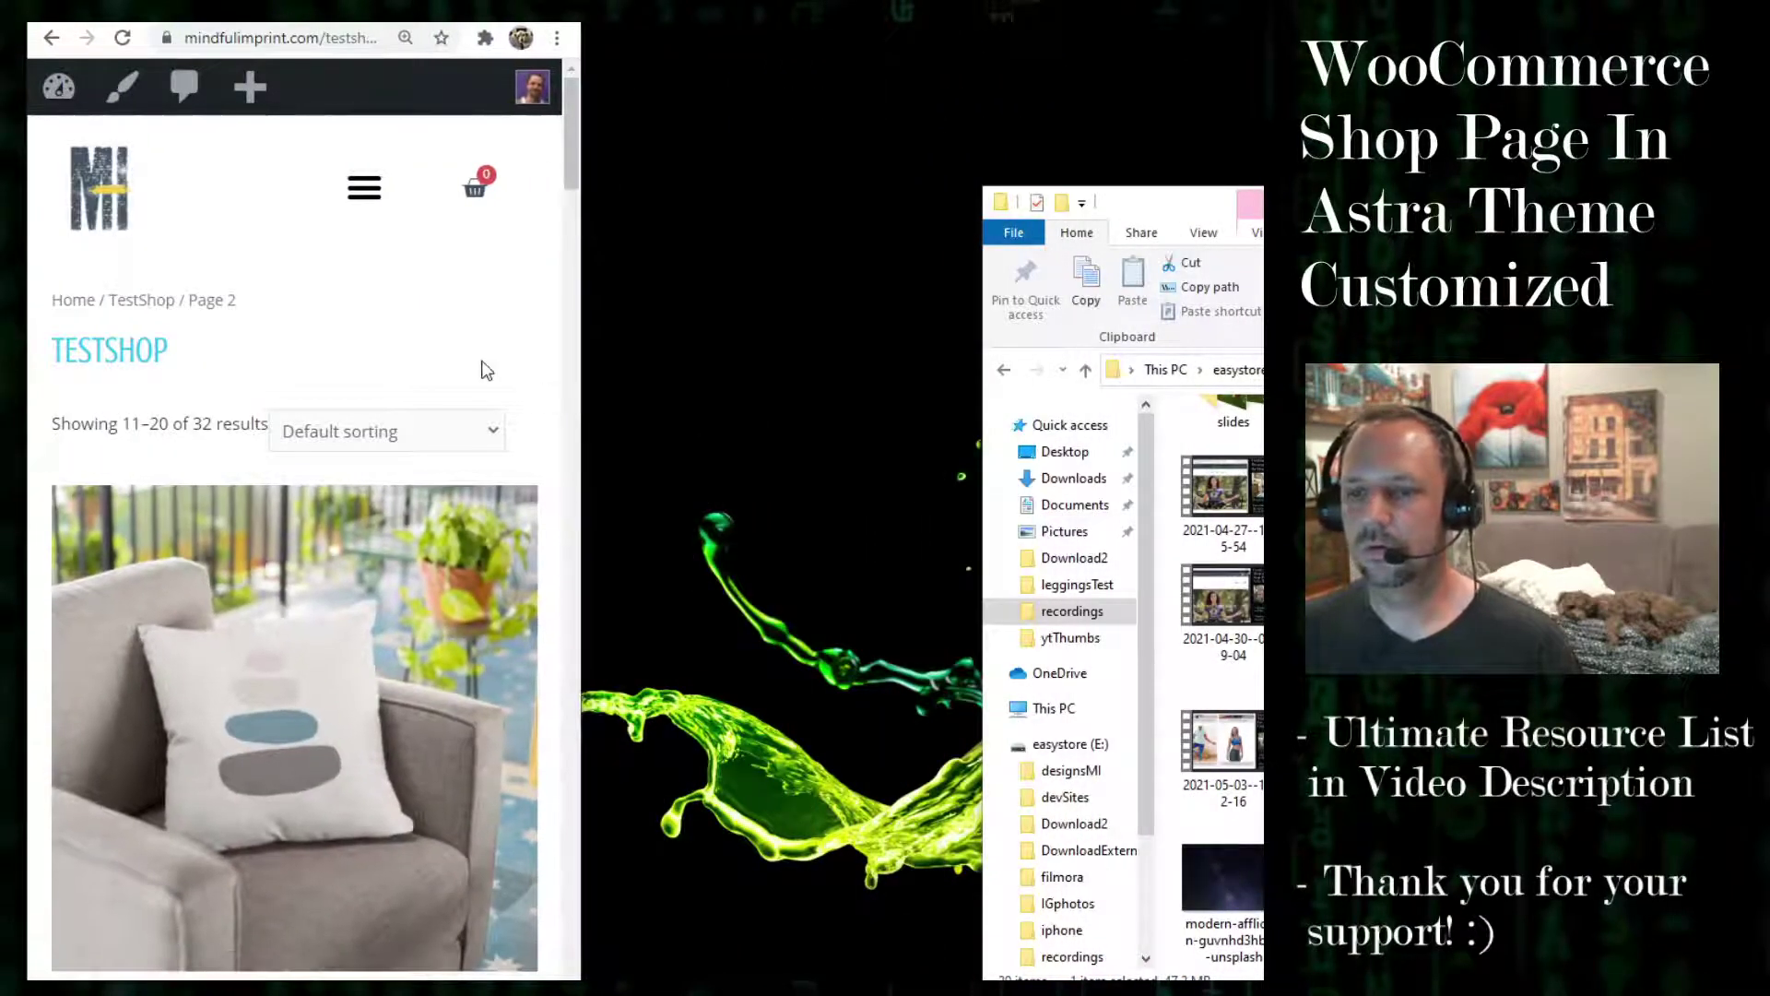
scroll(486, 369, down, 20)
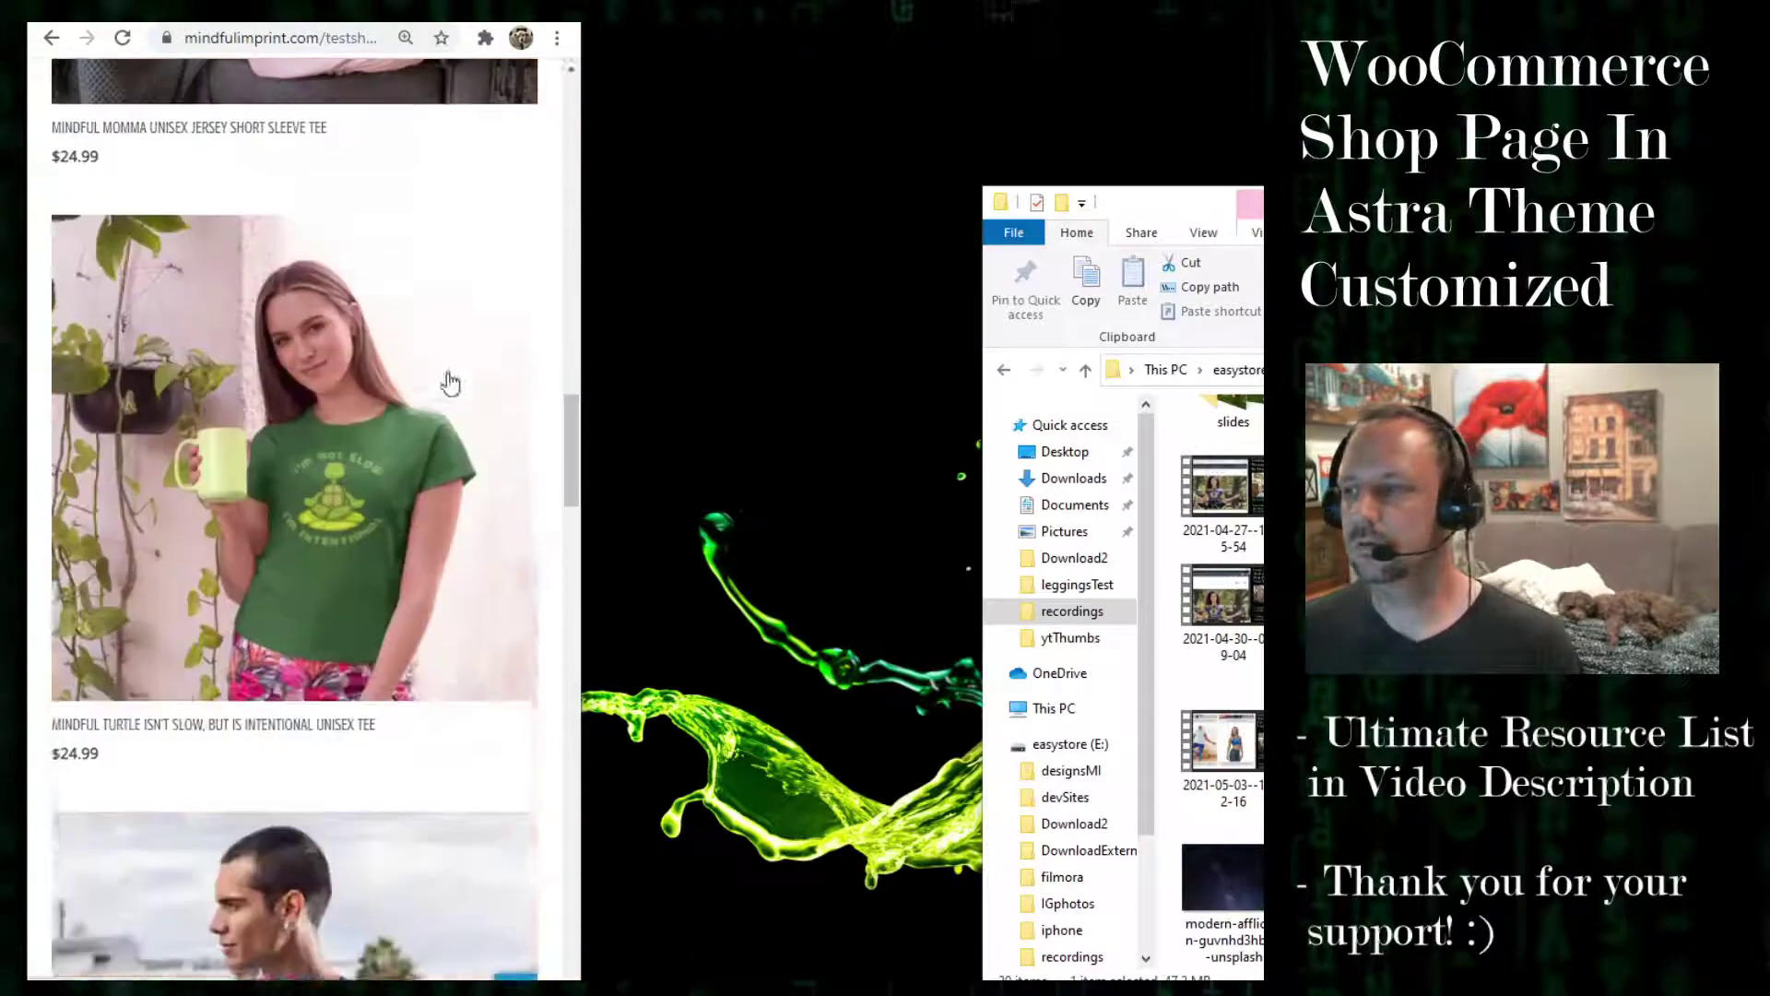
scroll(450, 382, down, 18)
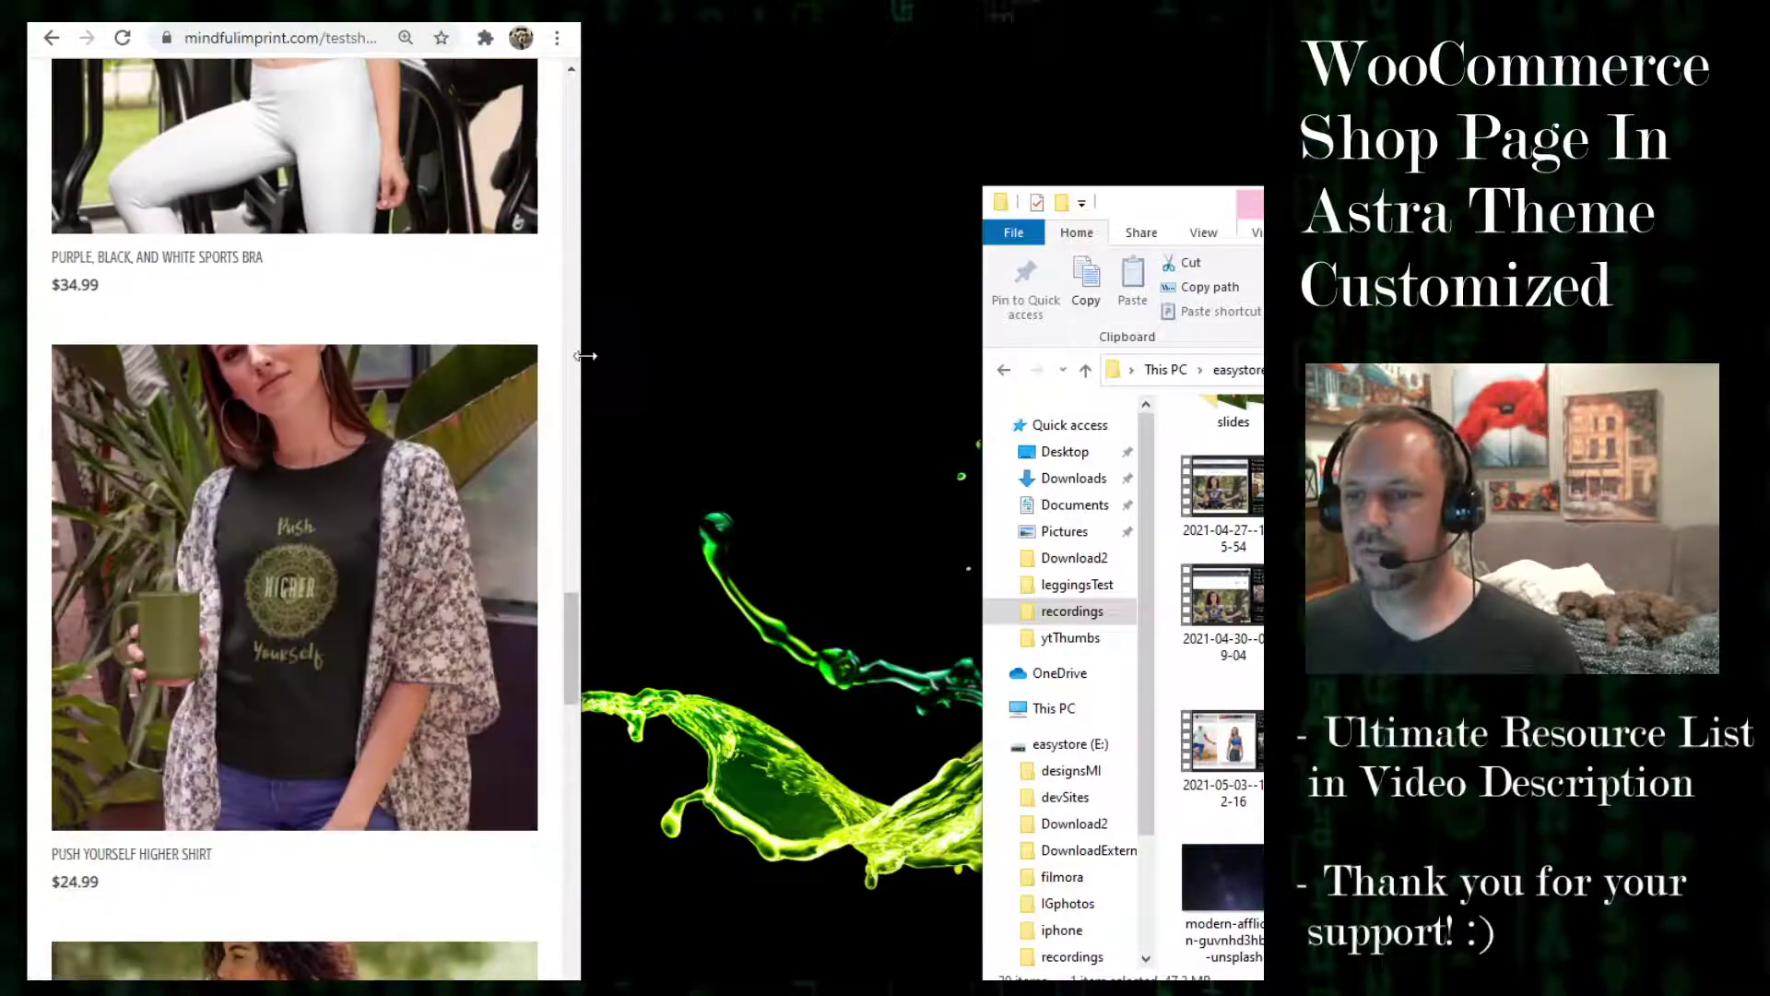
drag(586, 355, 1261, 358)
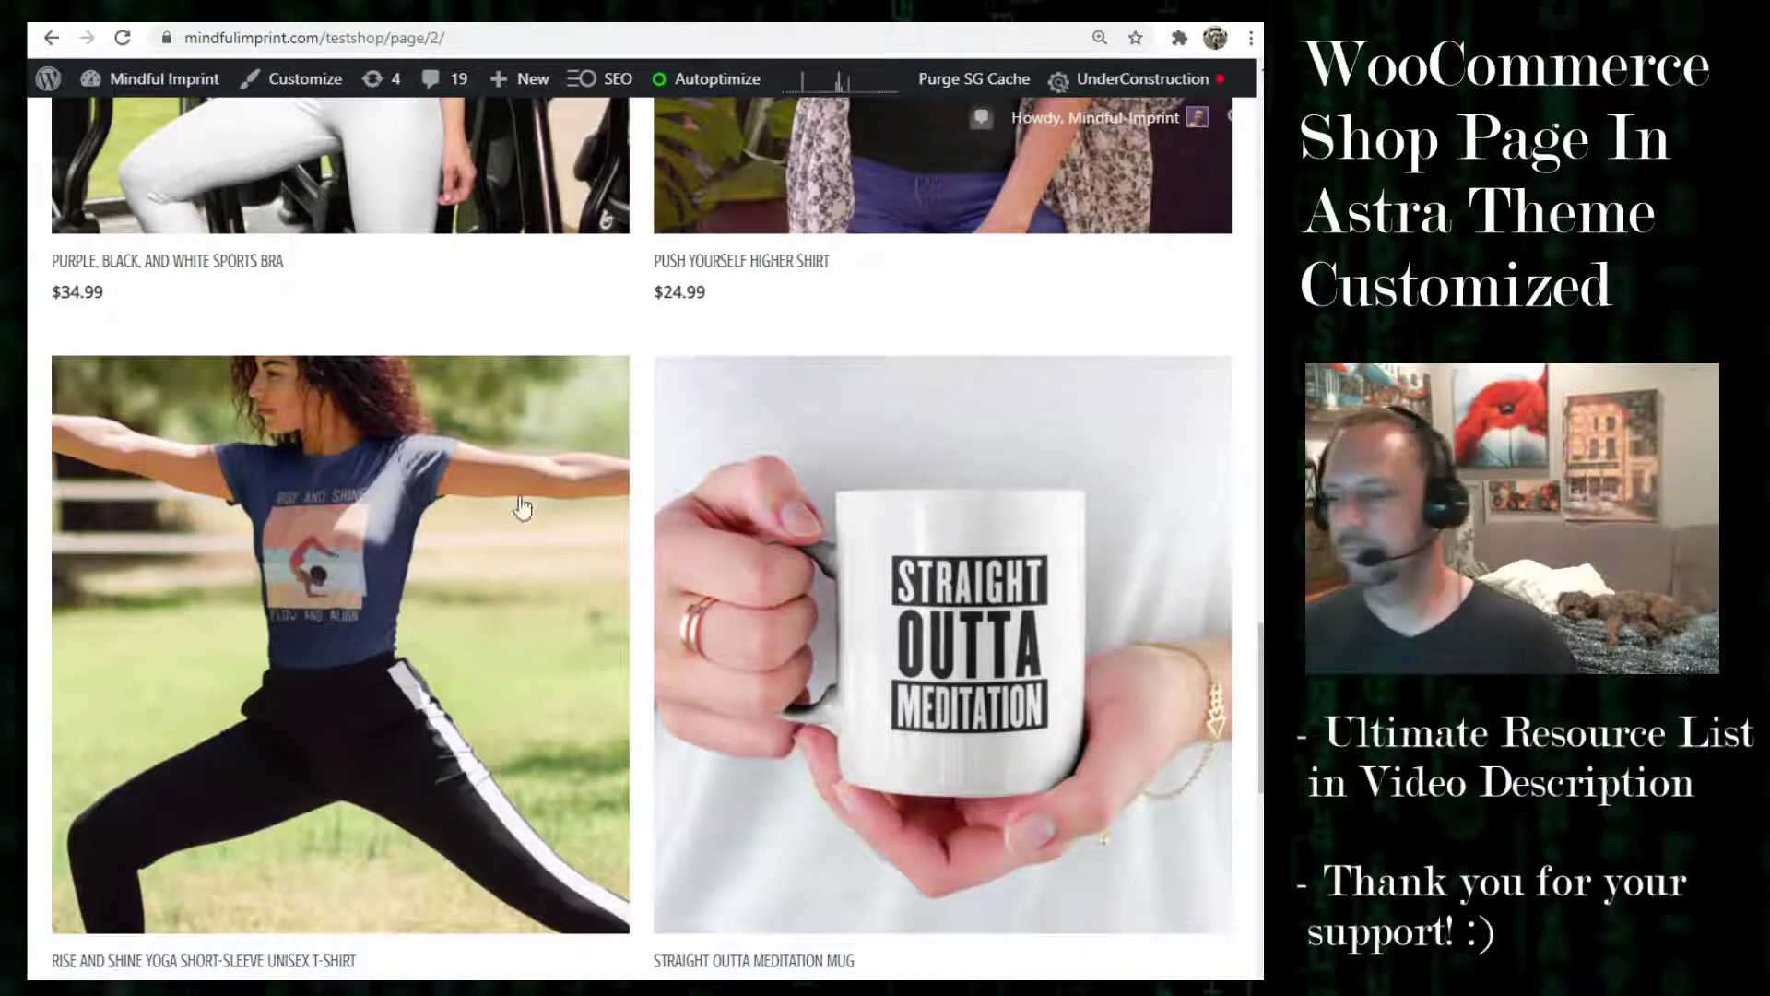
mouse_move(645, 972)
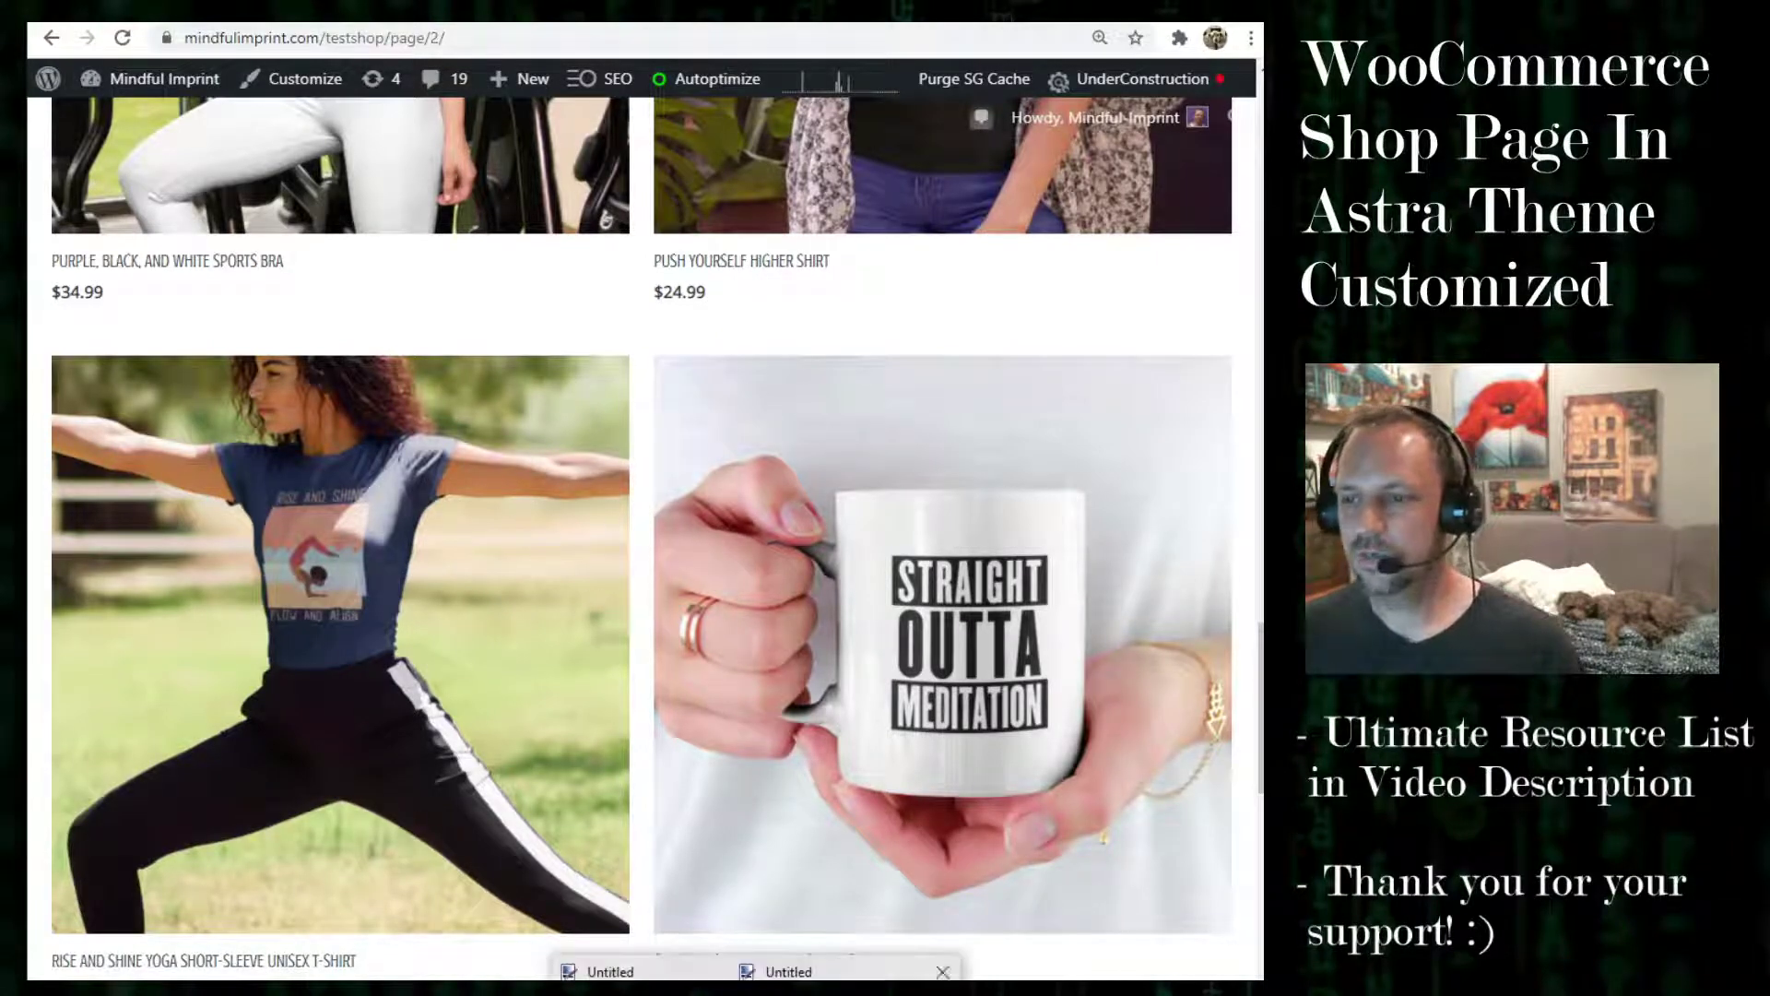